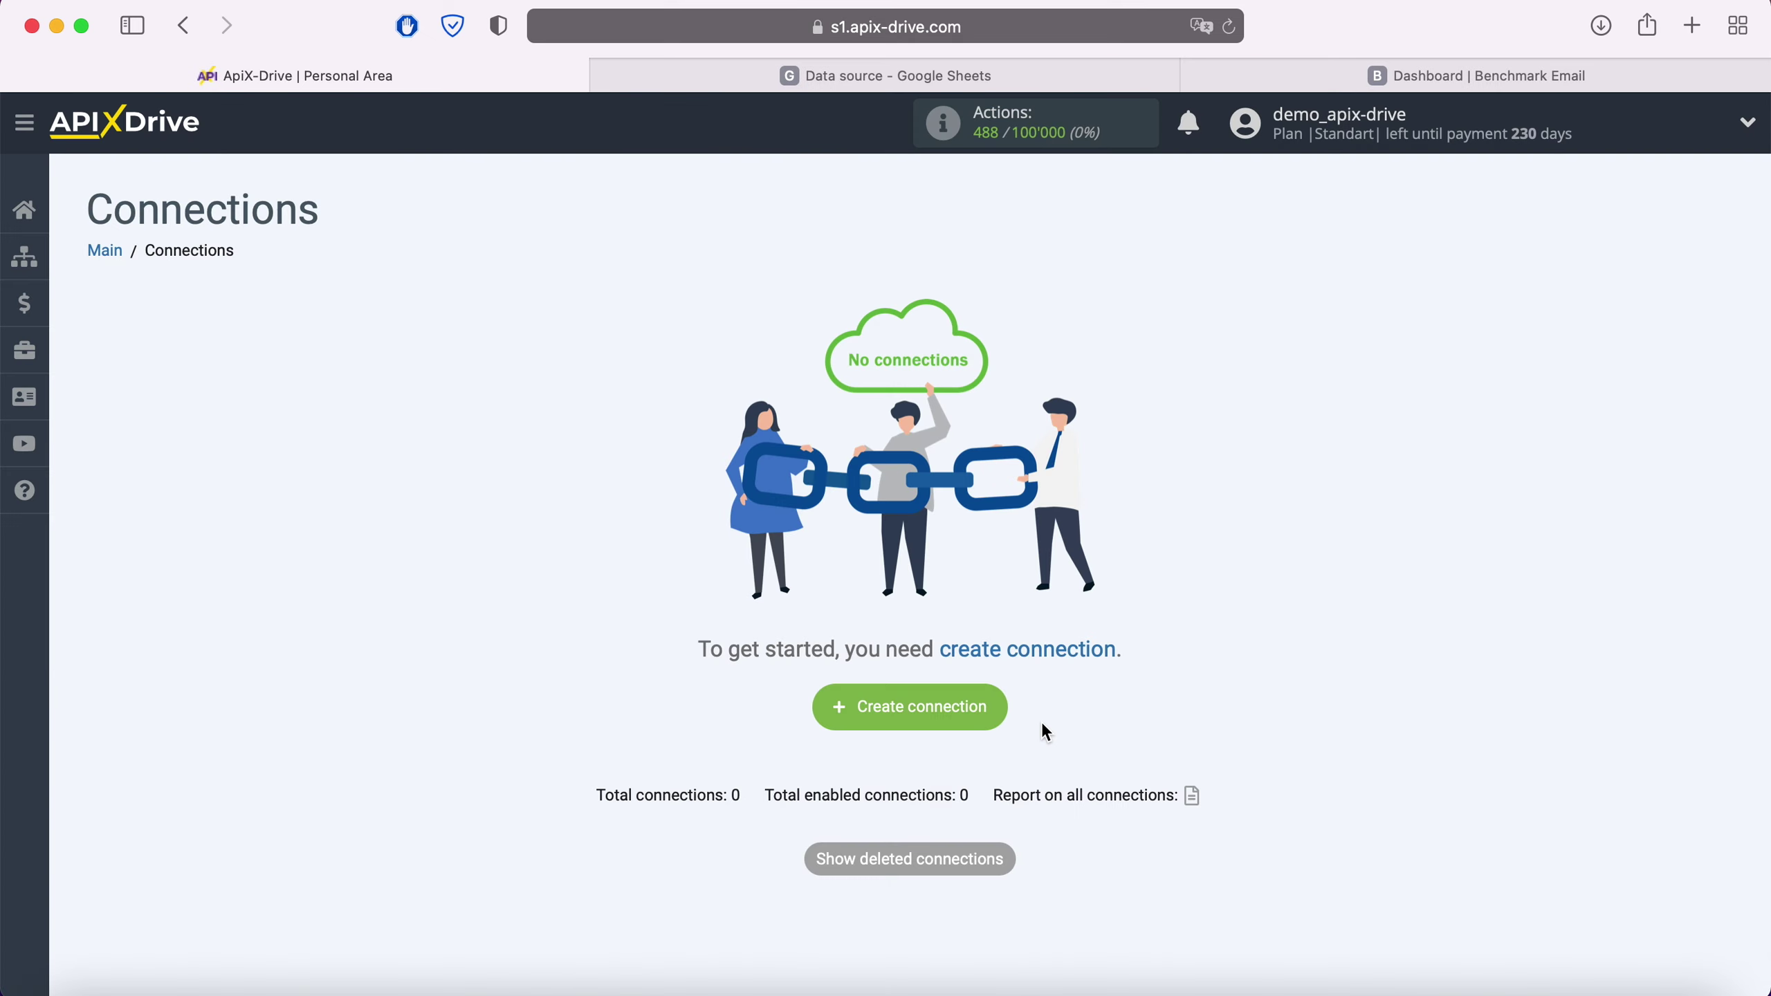
# Step: Start a new connection with Google Sheets as the data source
pyautogui.click(988, 709)
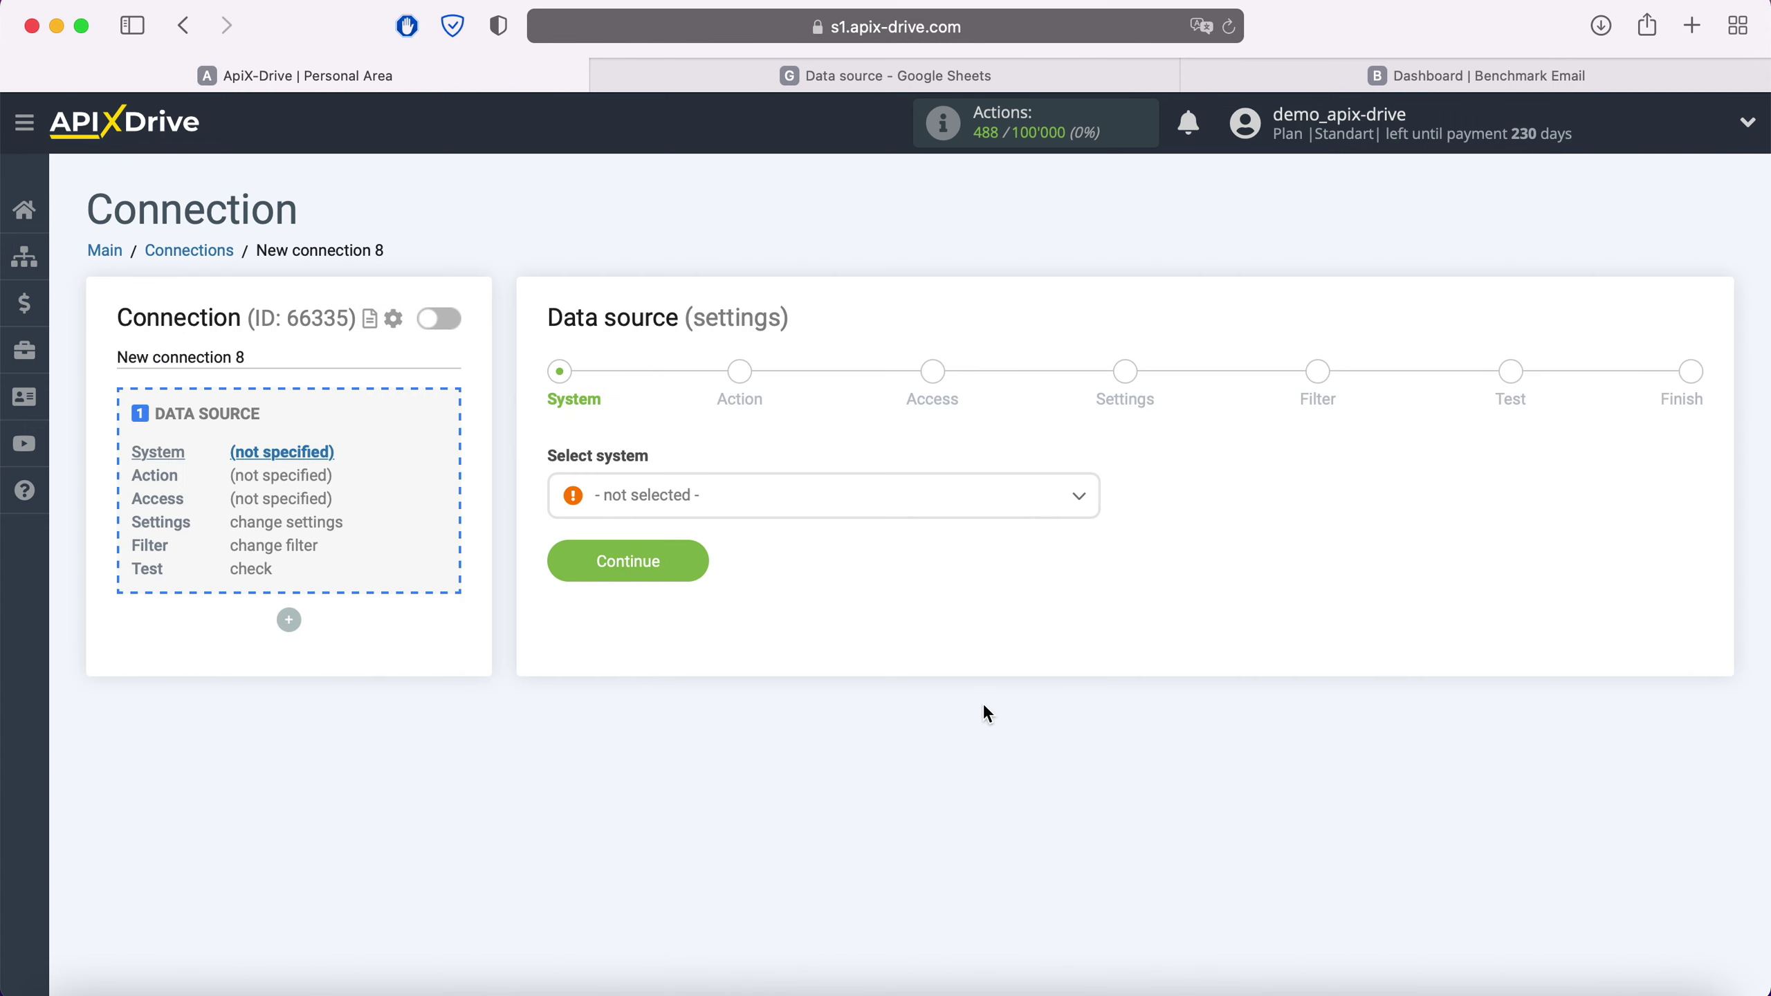
pyautogui.click(843, 507)
pyautogui.scroll(-5, 862, 680)
pyautogui.scroll(-15, 869, 685)
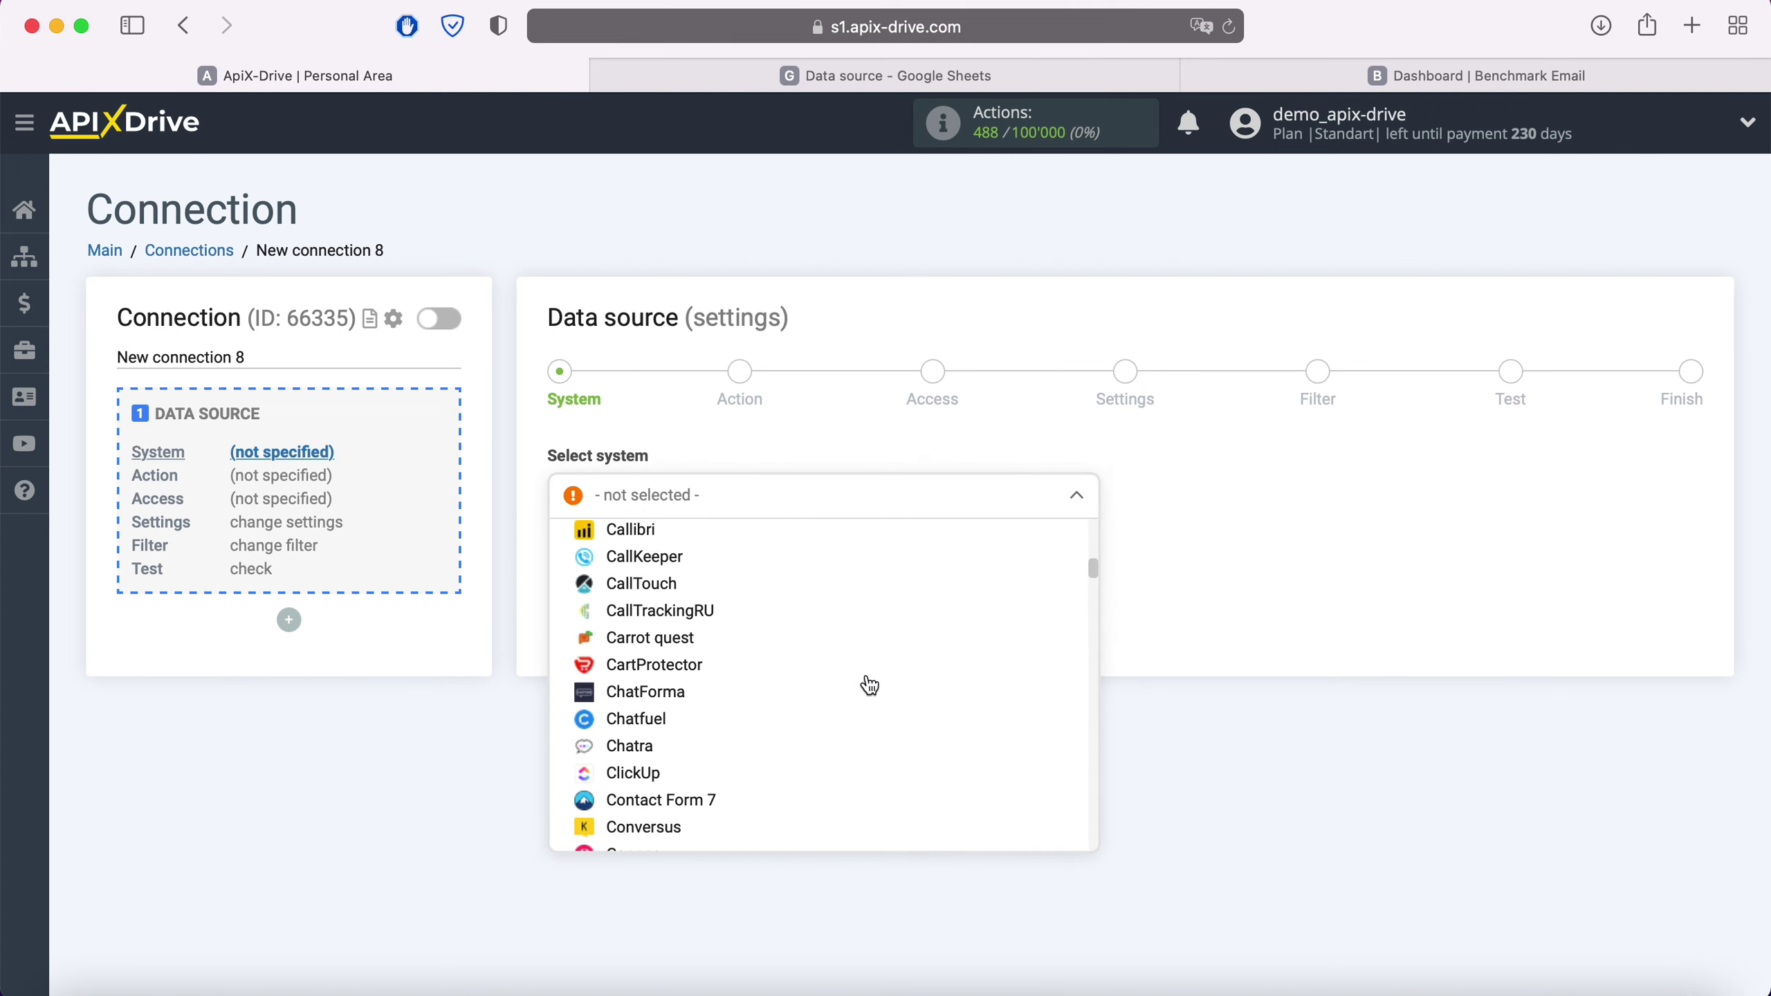
pyautogui.scroll(-1, 870, 686)
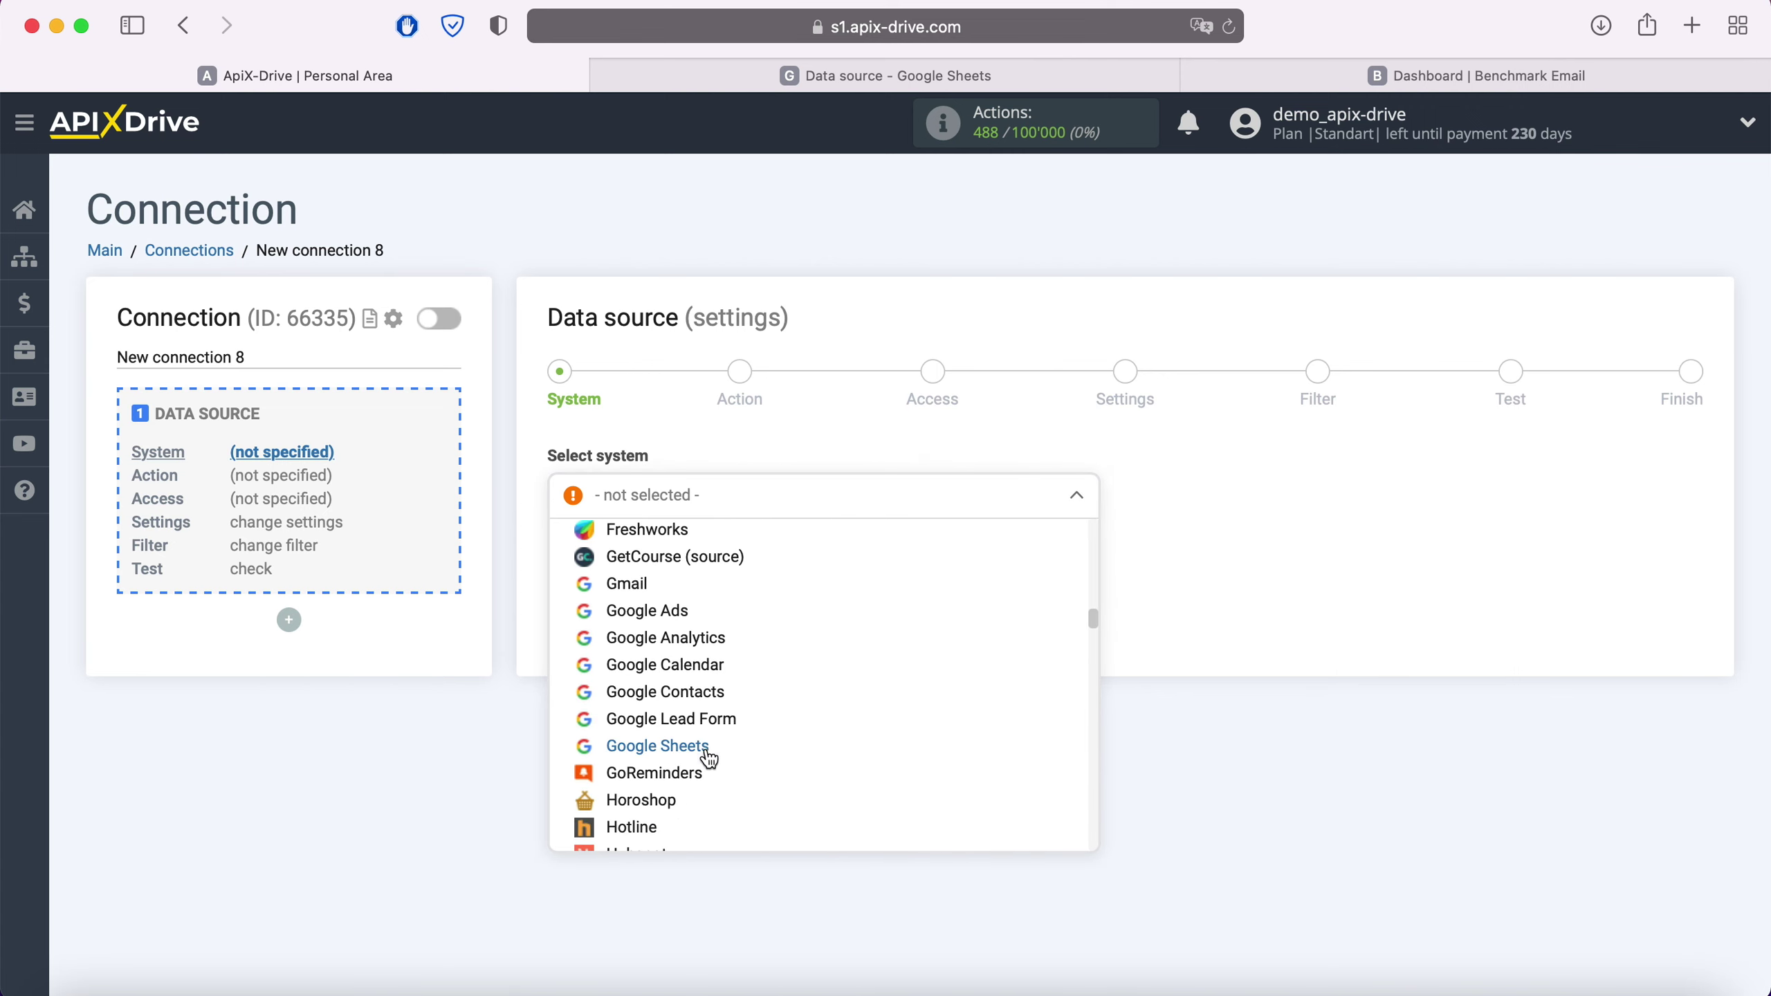
pyautogui.click(701, 744)
pyautogui.click(696, 562)
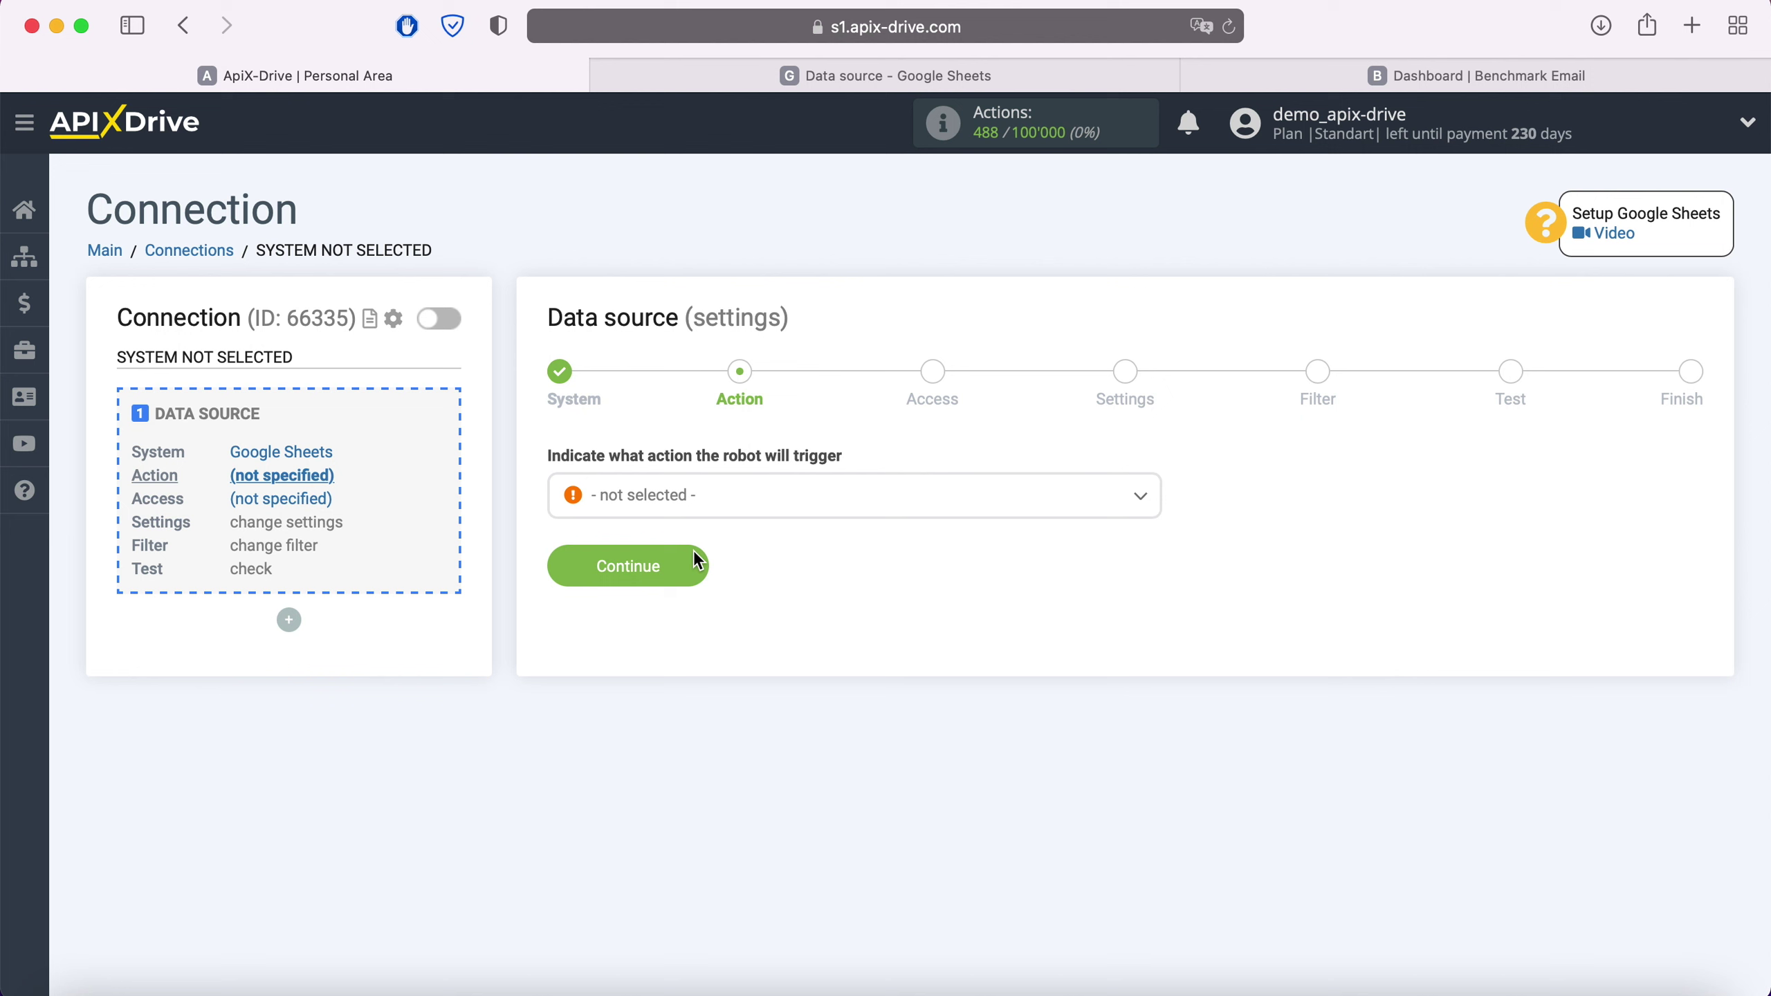
# Step: Set the source action to Get Rows (new) and move on to account access
pyautogui.click(730, 499)
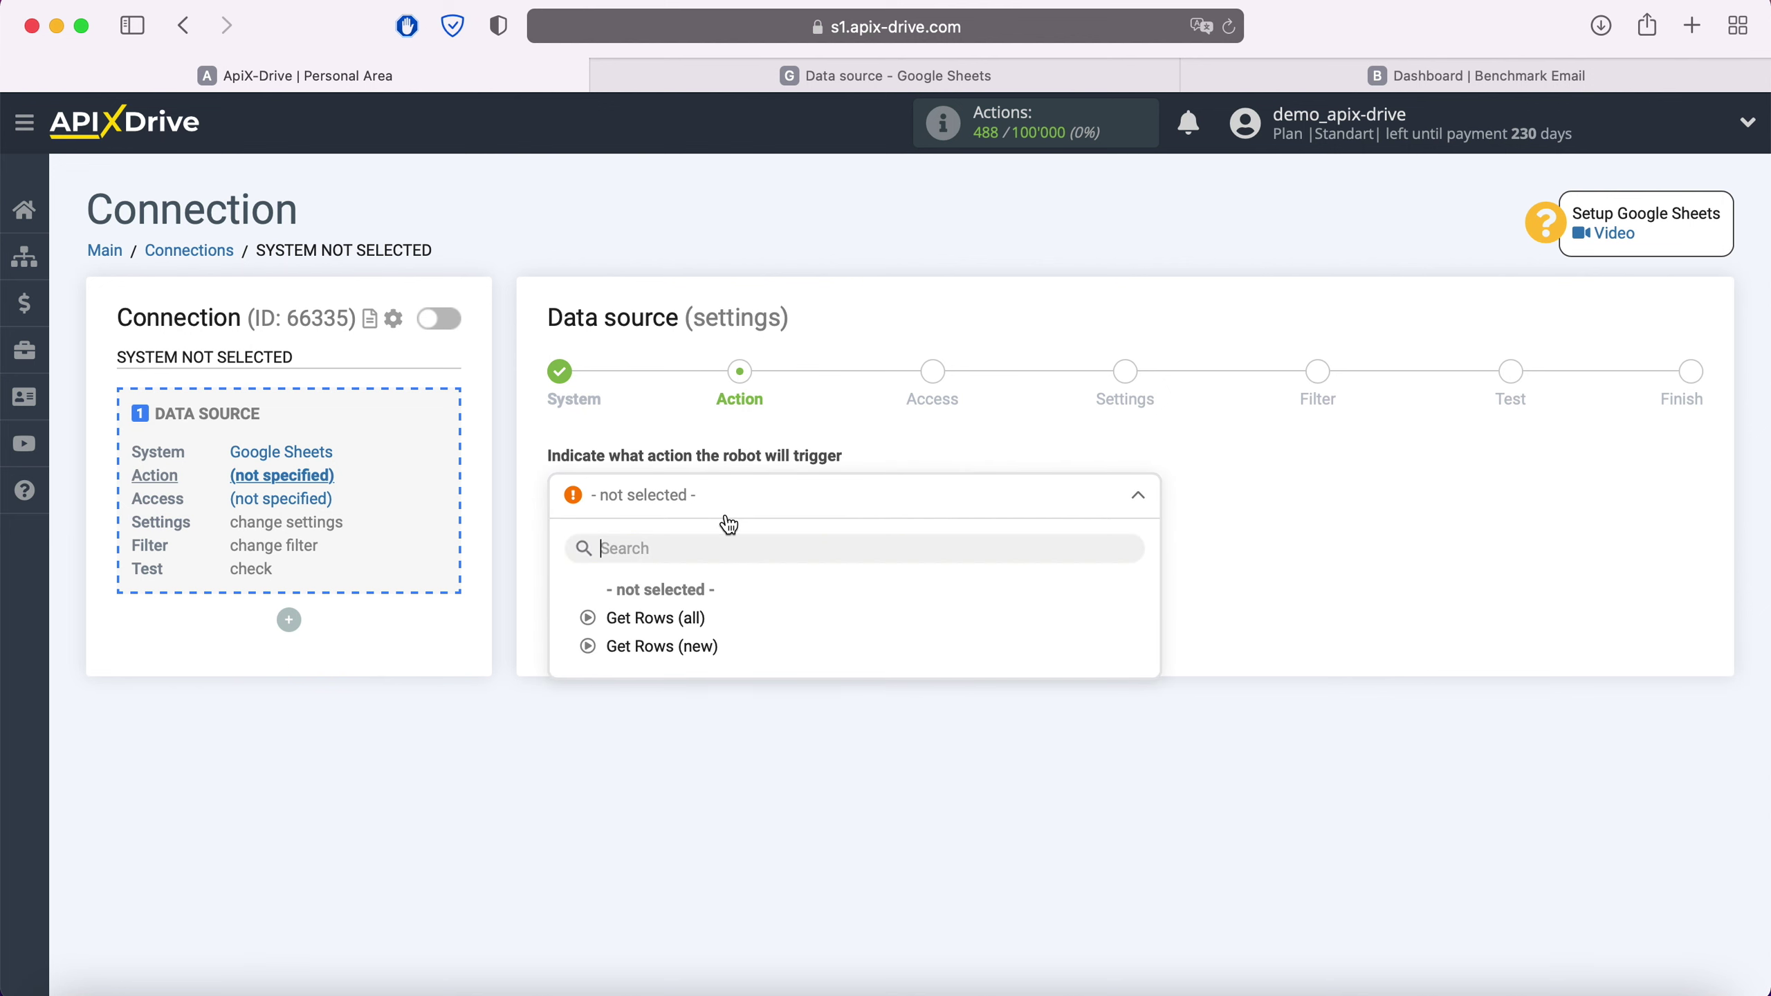
pyautogui.click(695, 648)
pyautogui.click(692, 566)
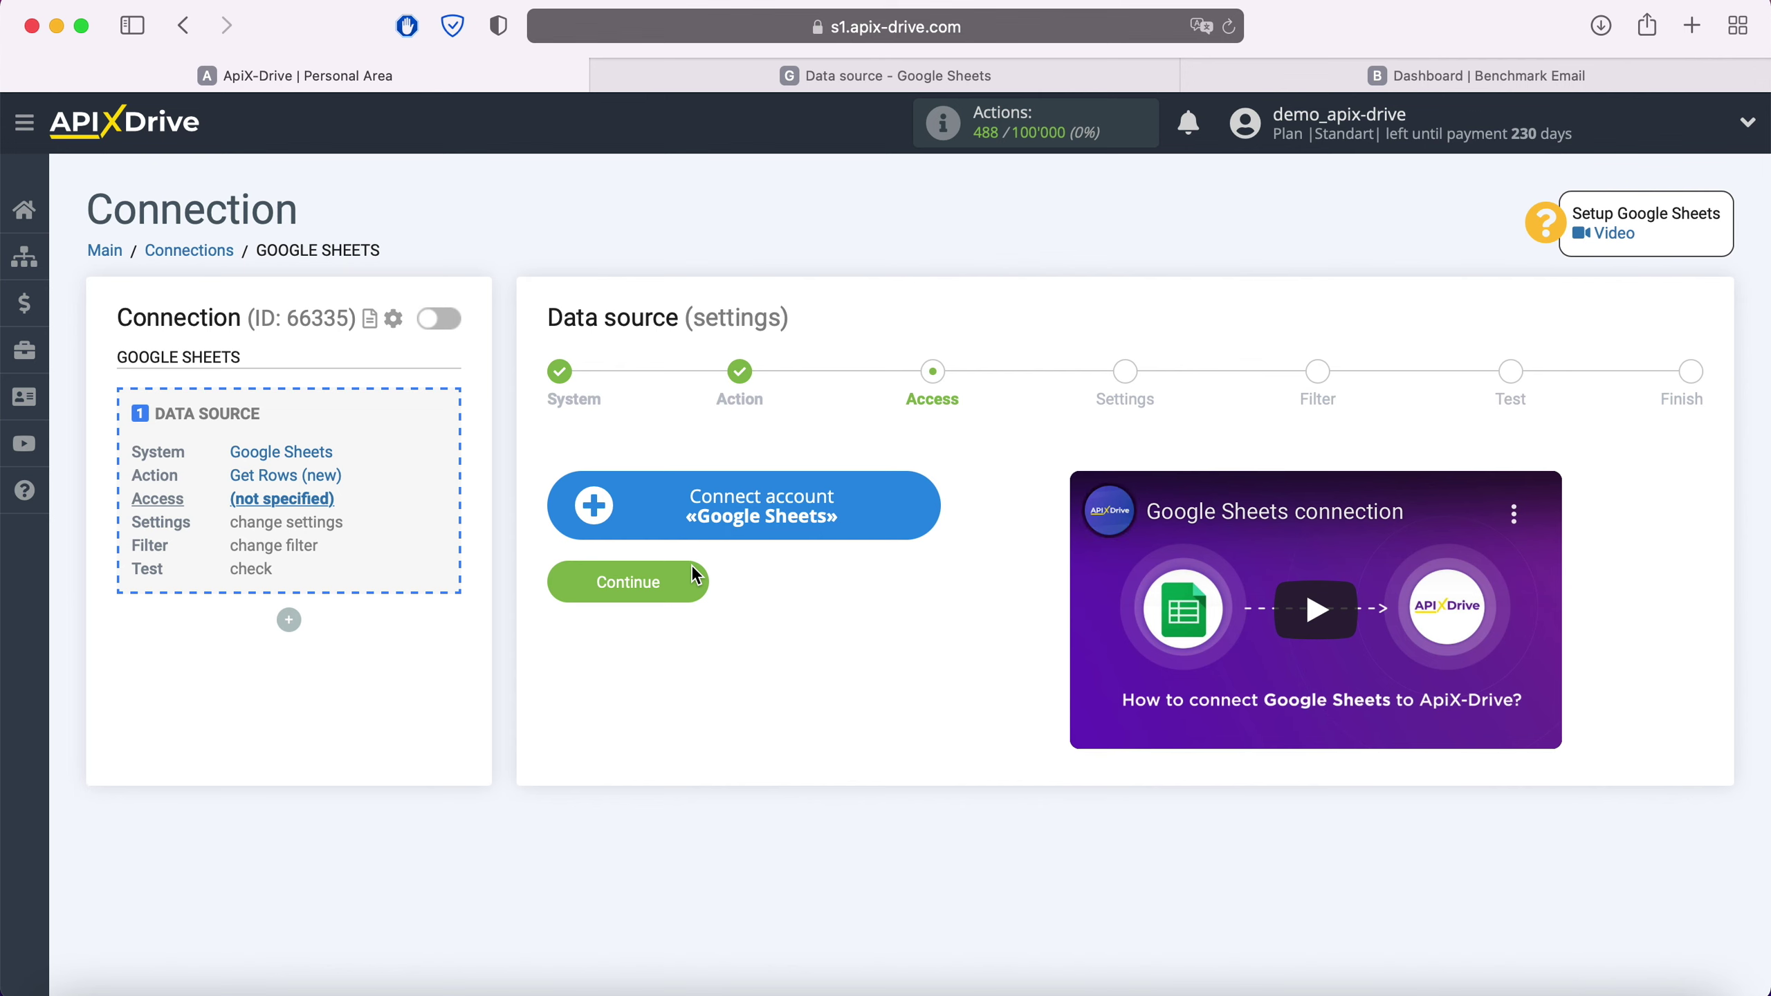
# Step: Sign in to Google with the saved account e-mail and password
pyautogui.click(924, 507)
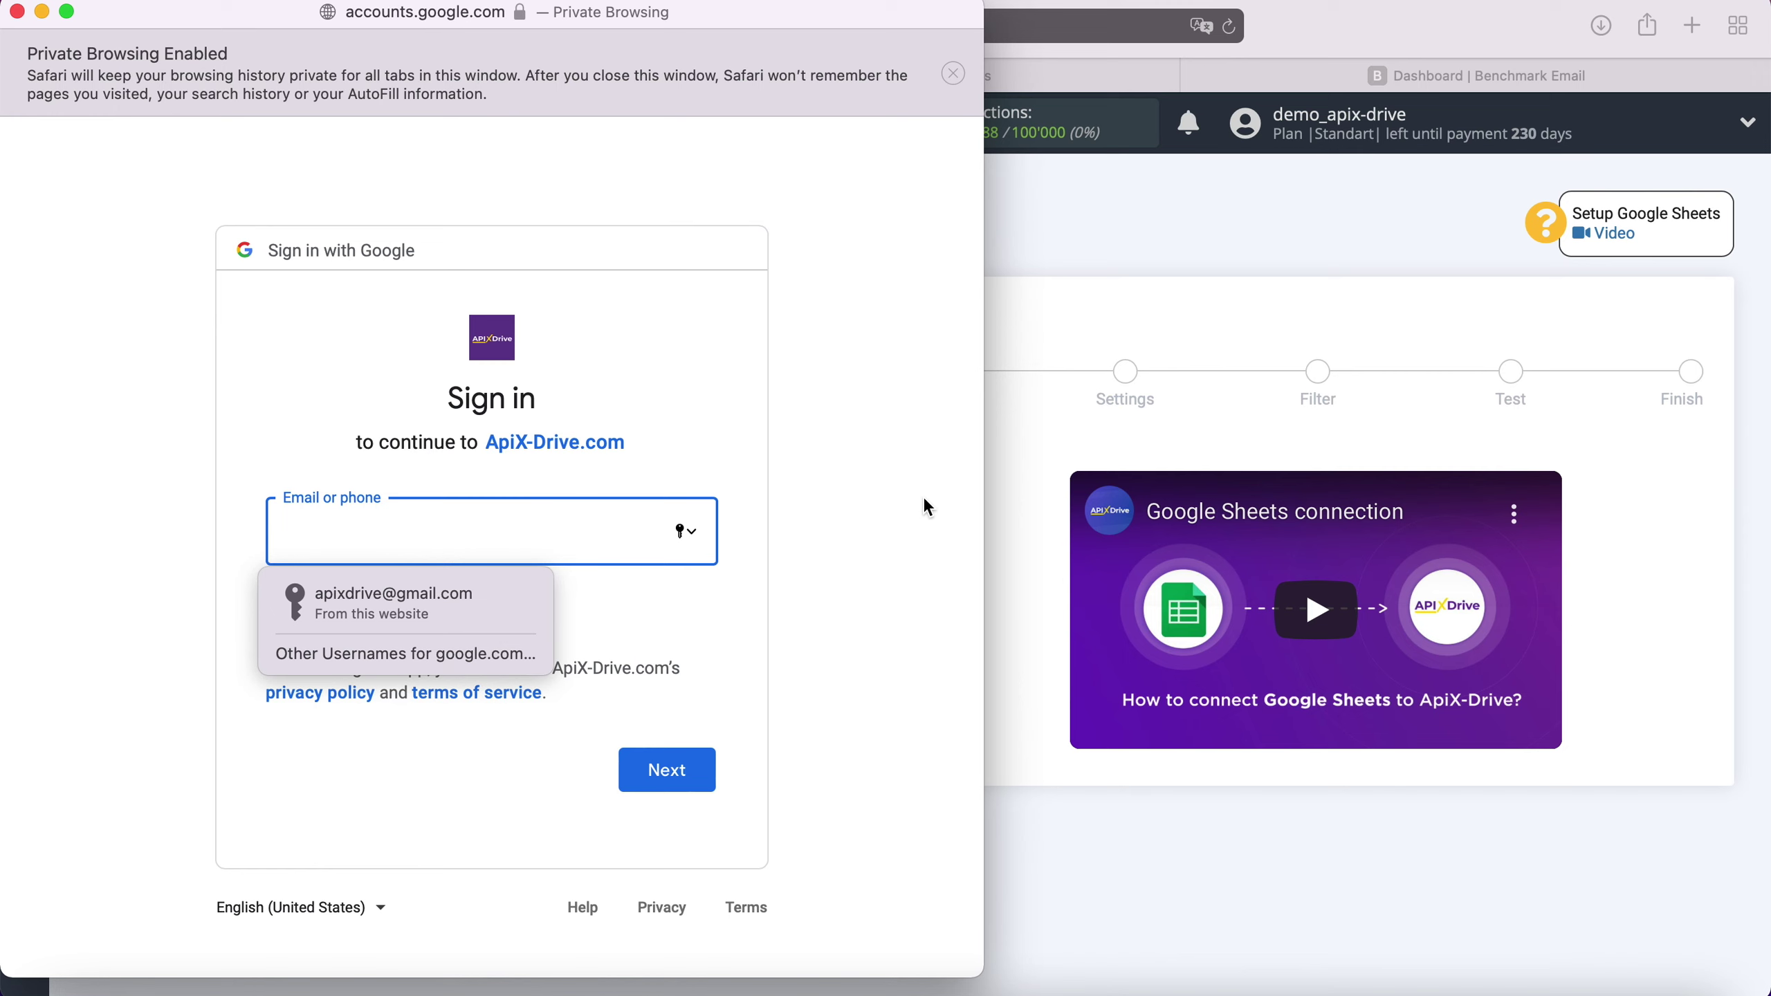
pyautogui.click(548, 612)
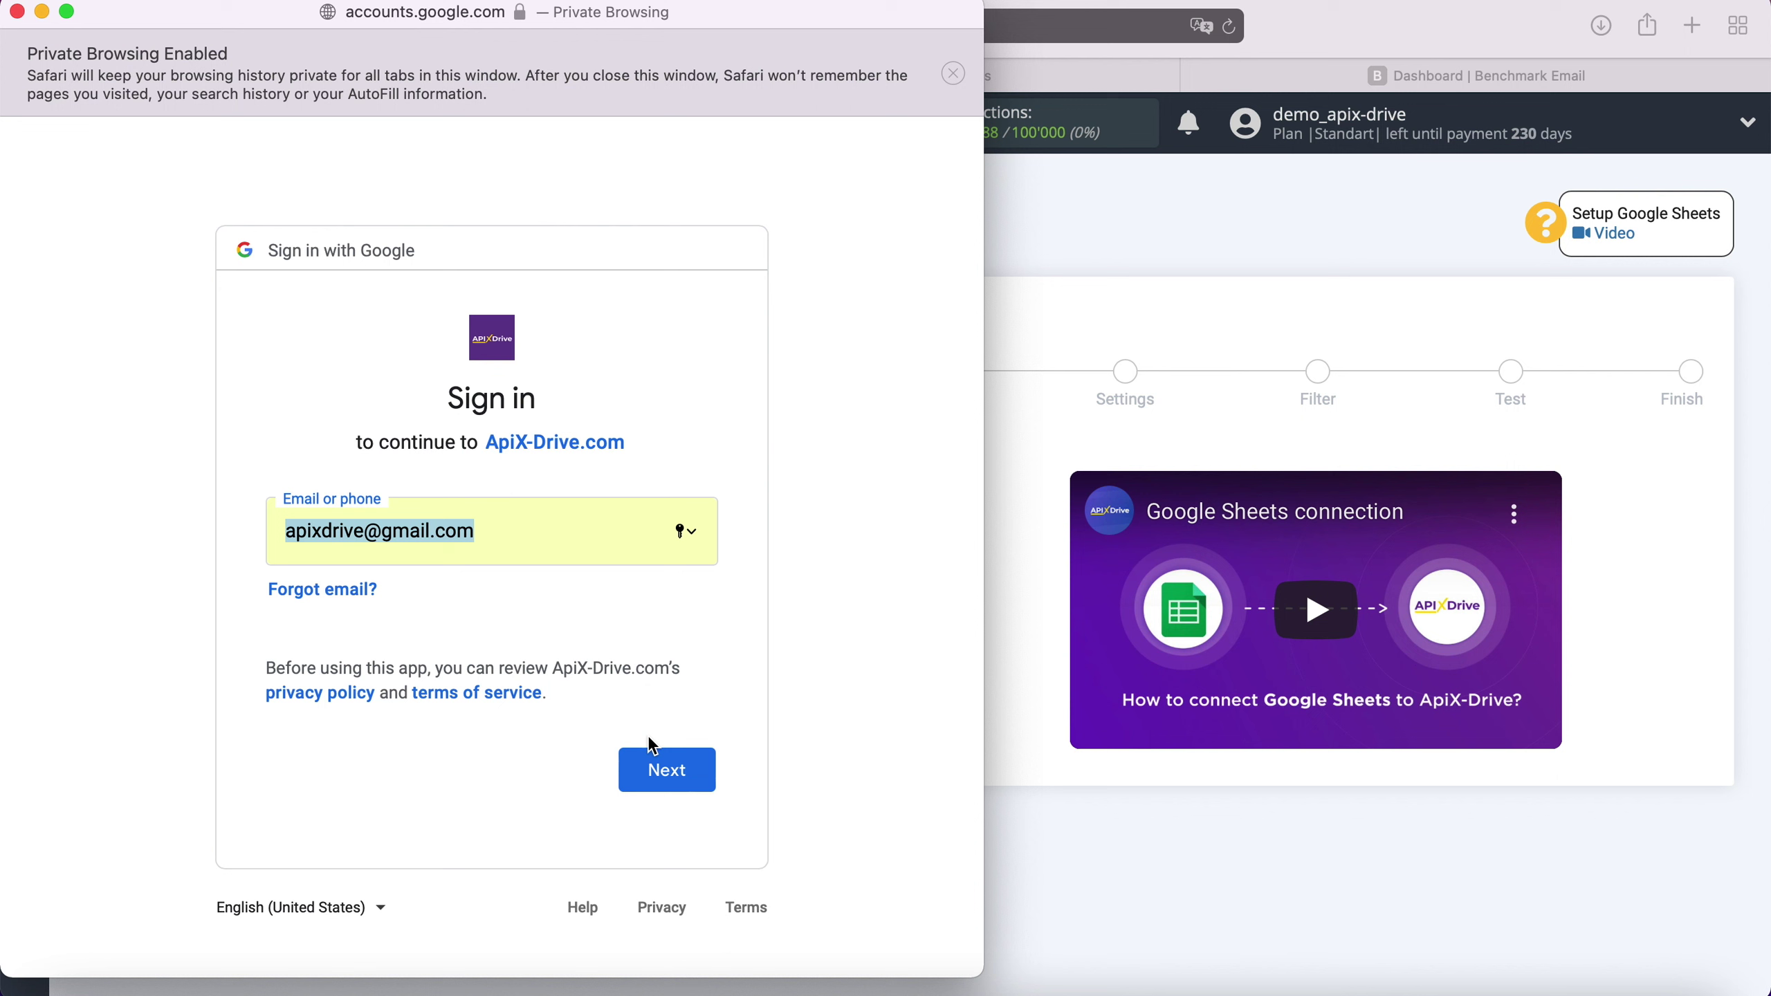
pyautogui.click(691, 773)
pyautogui.click(460, 606)
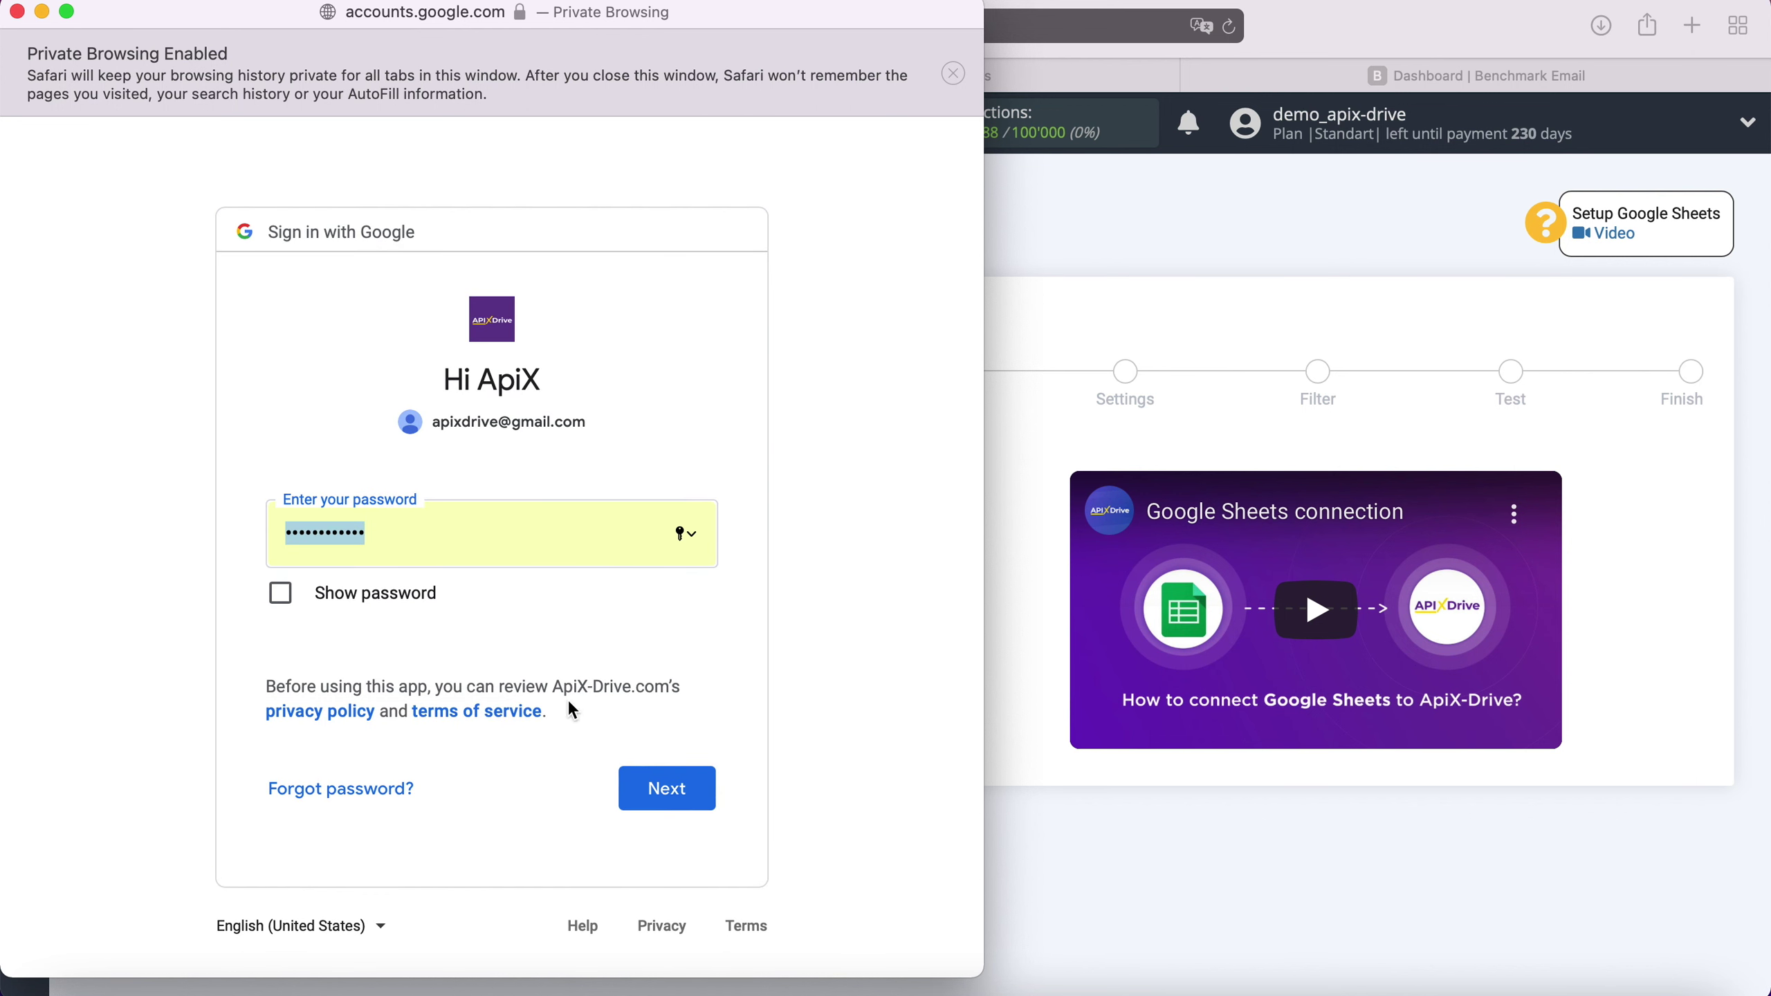
pyautogui.click(695, 786)
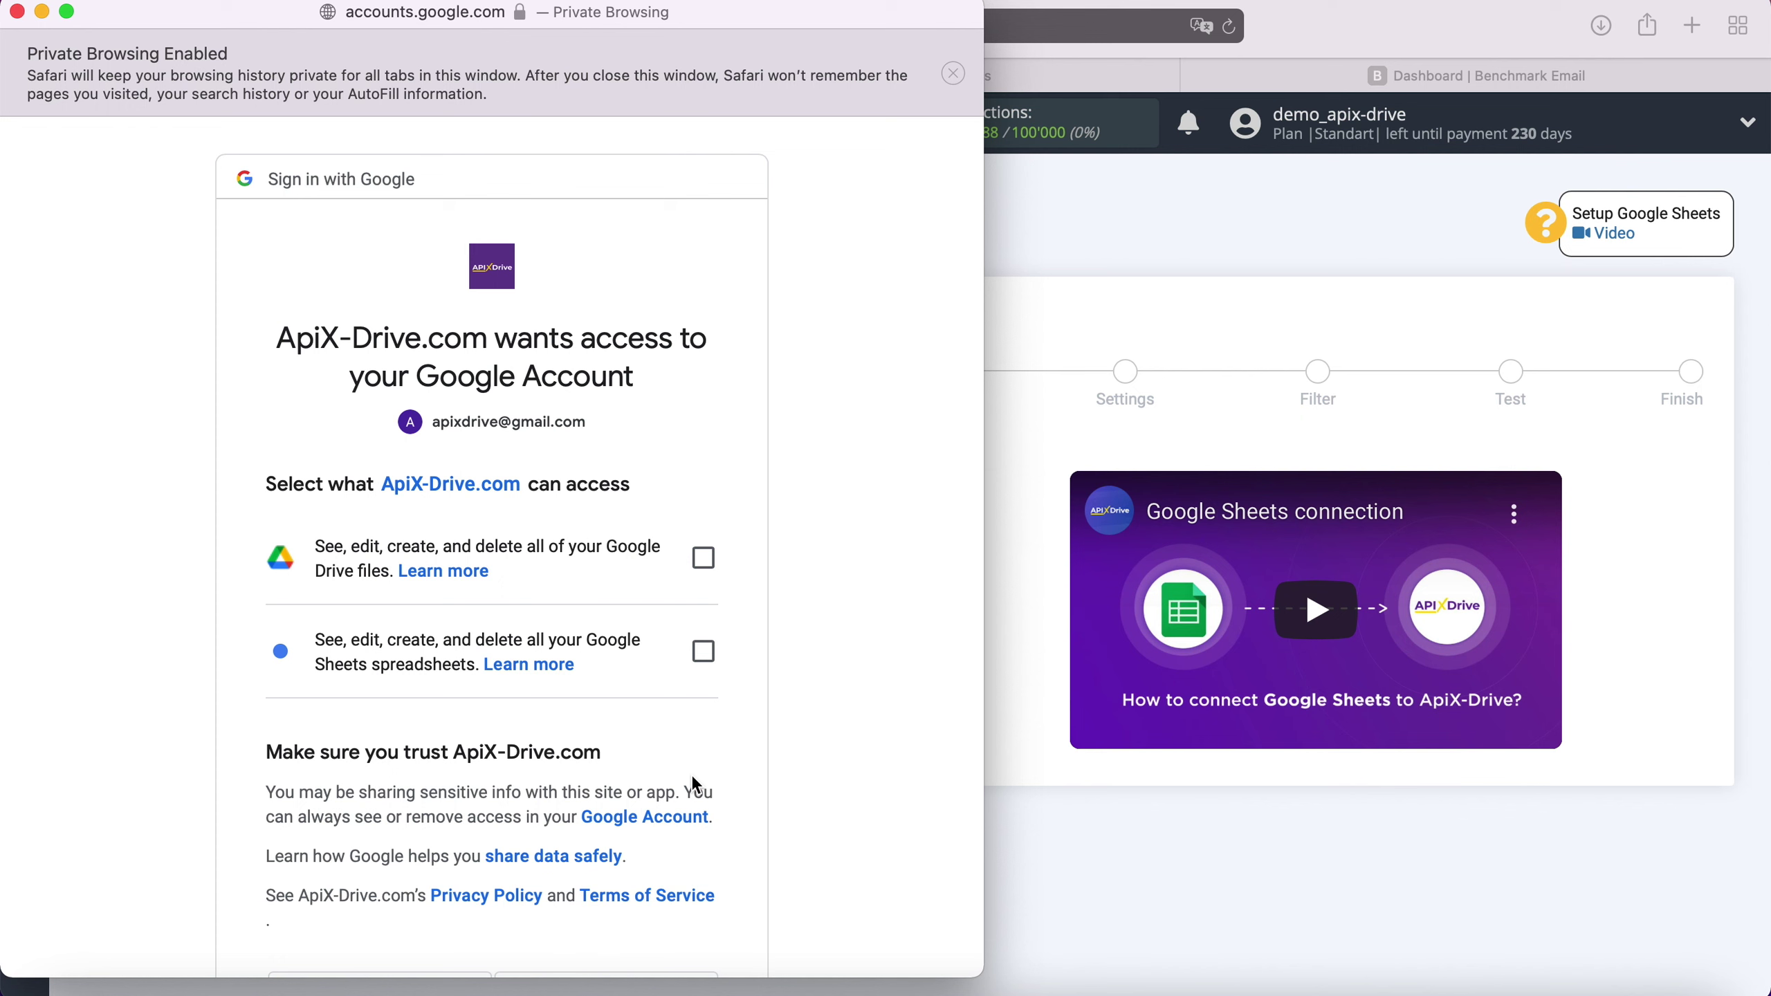
# Step: Grant ApiX-Drive access to Google Drive files and Google Sheets spreadsheets
pyautogui.click(704, 563)
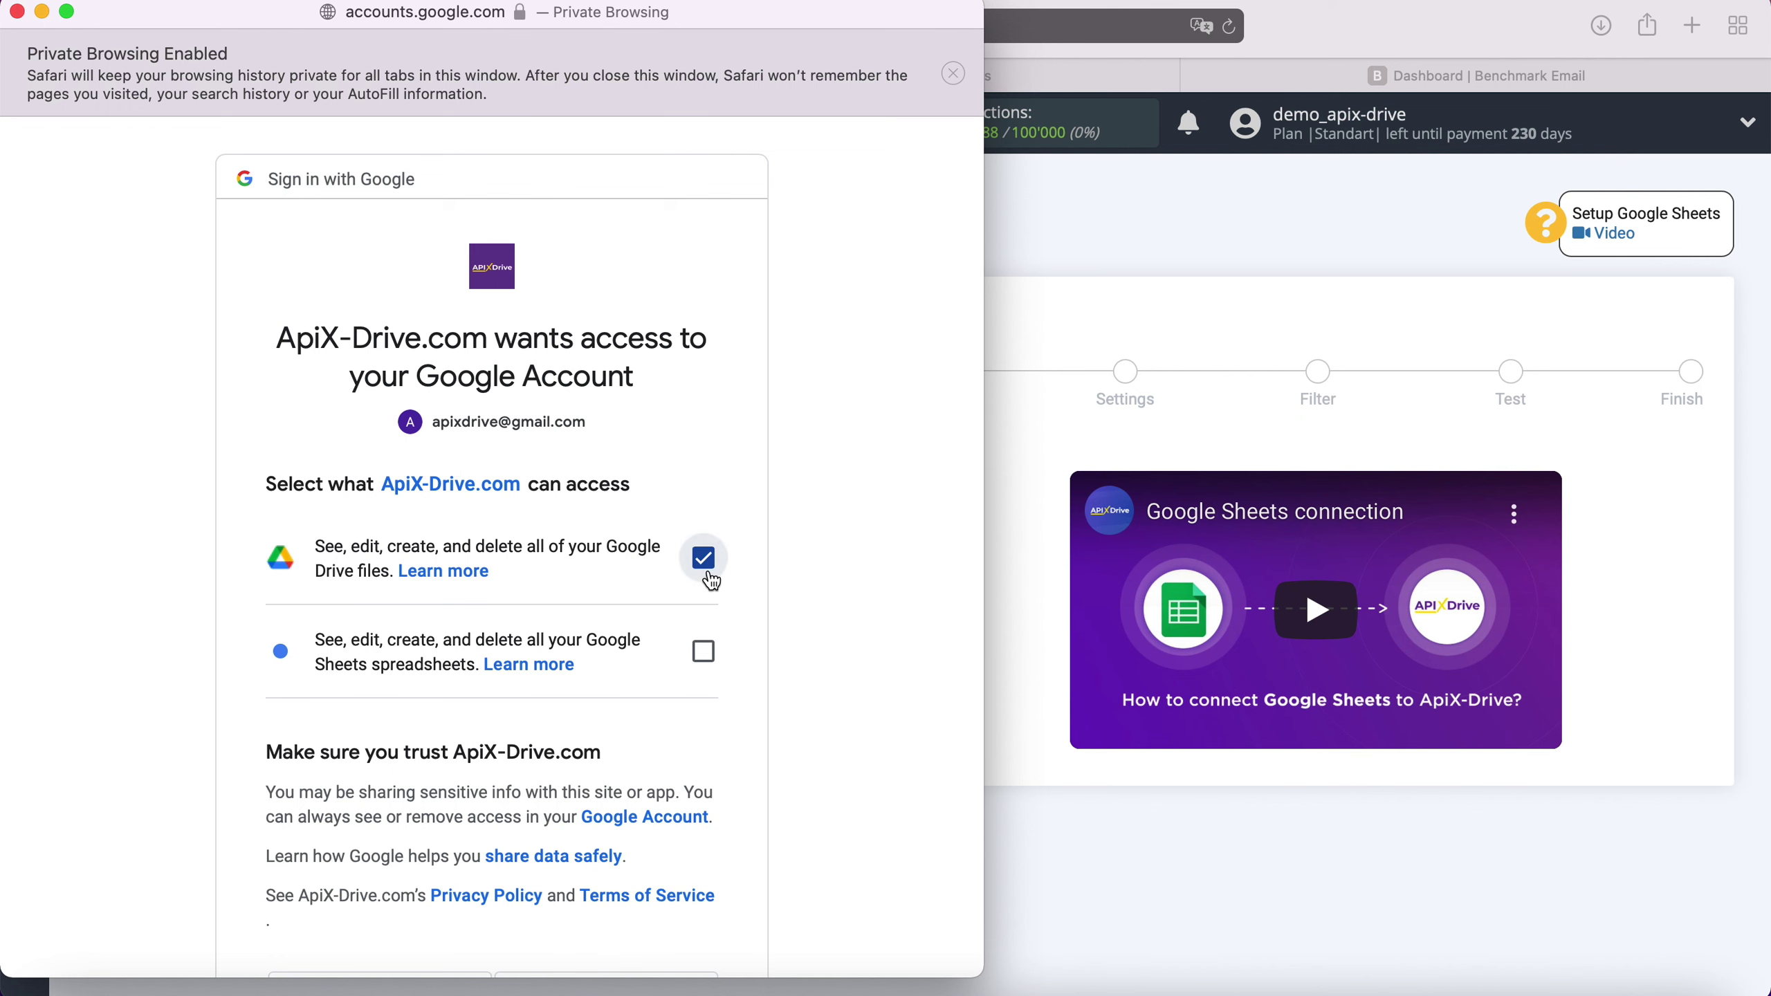
pyautogui.click(704, 652)
pyautogui.scroll(-3, 792, 631)
pyautogui.click(677, 808)
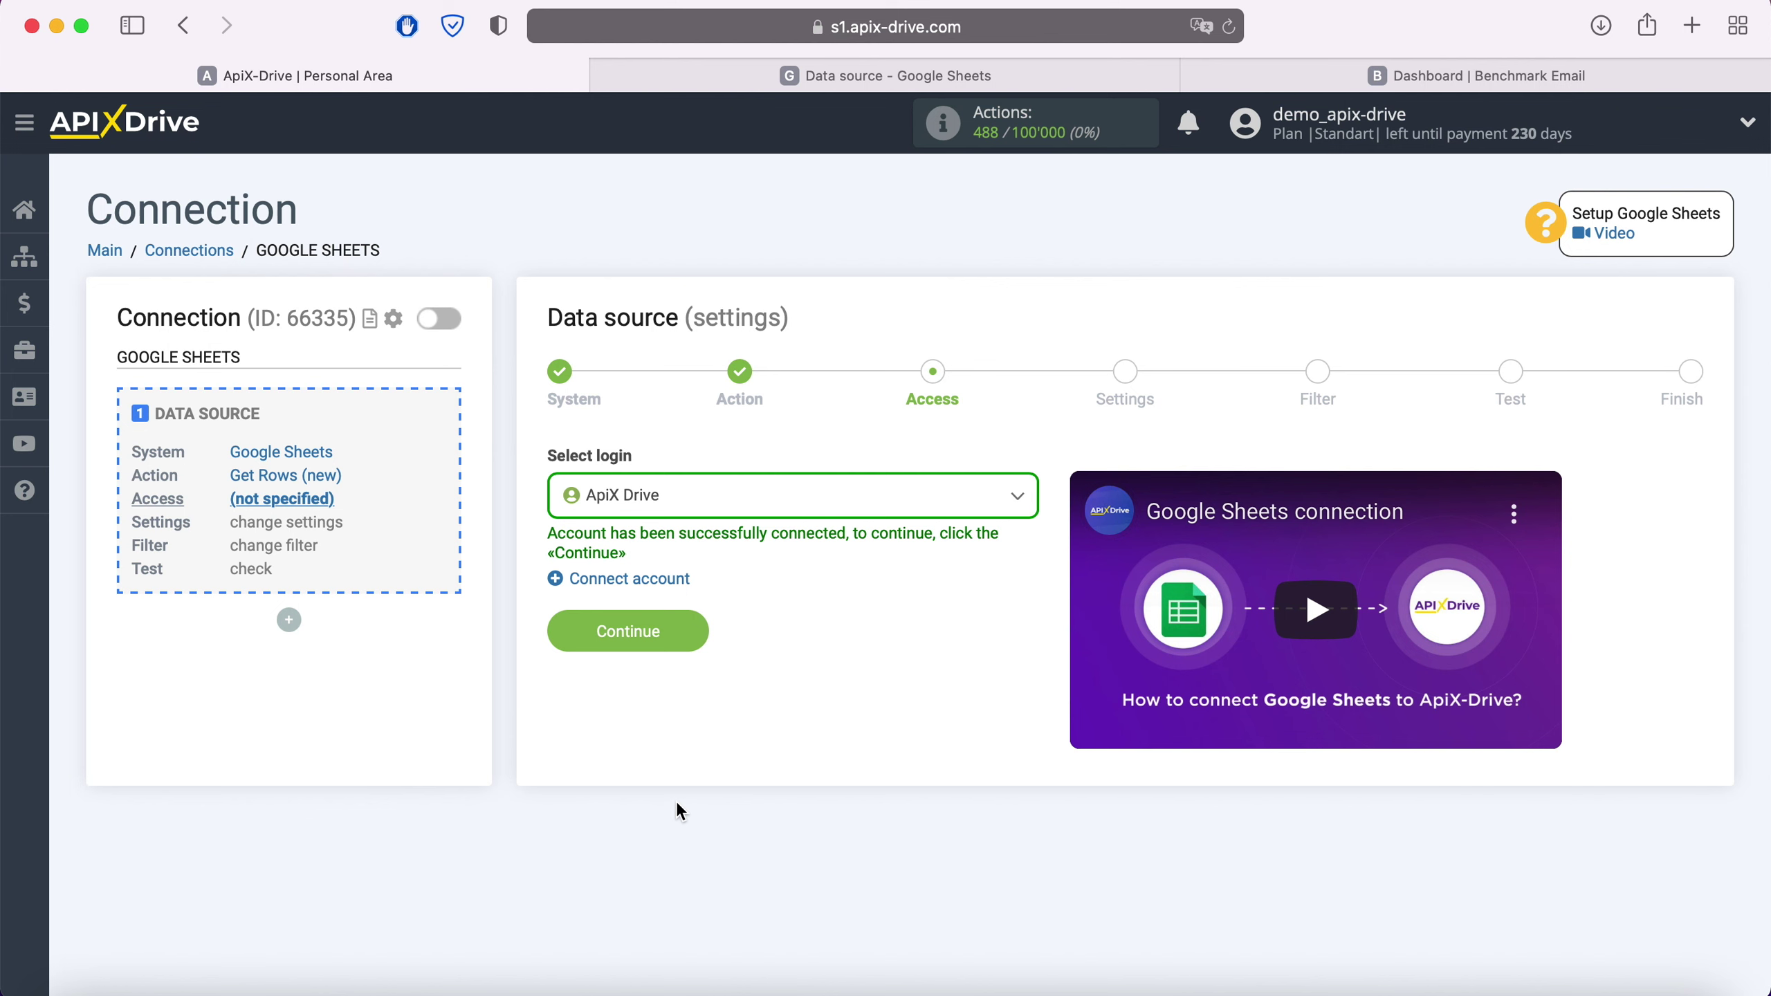
# Step: Use the ApiX Drive login and select file and sheet 'Data source'
pyautogui.click(779, 510)
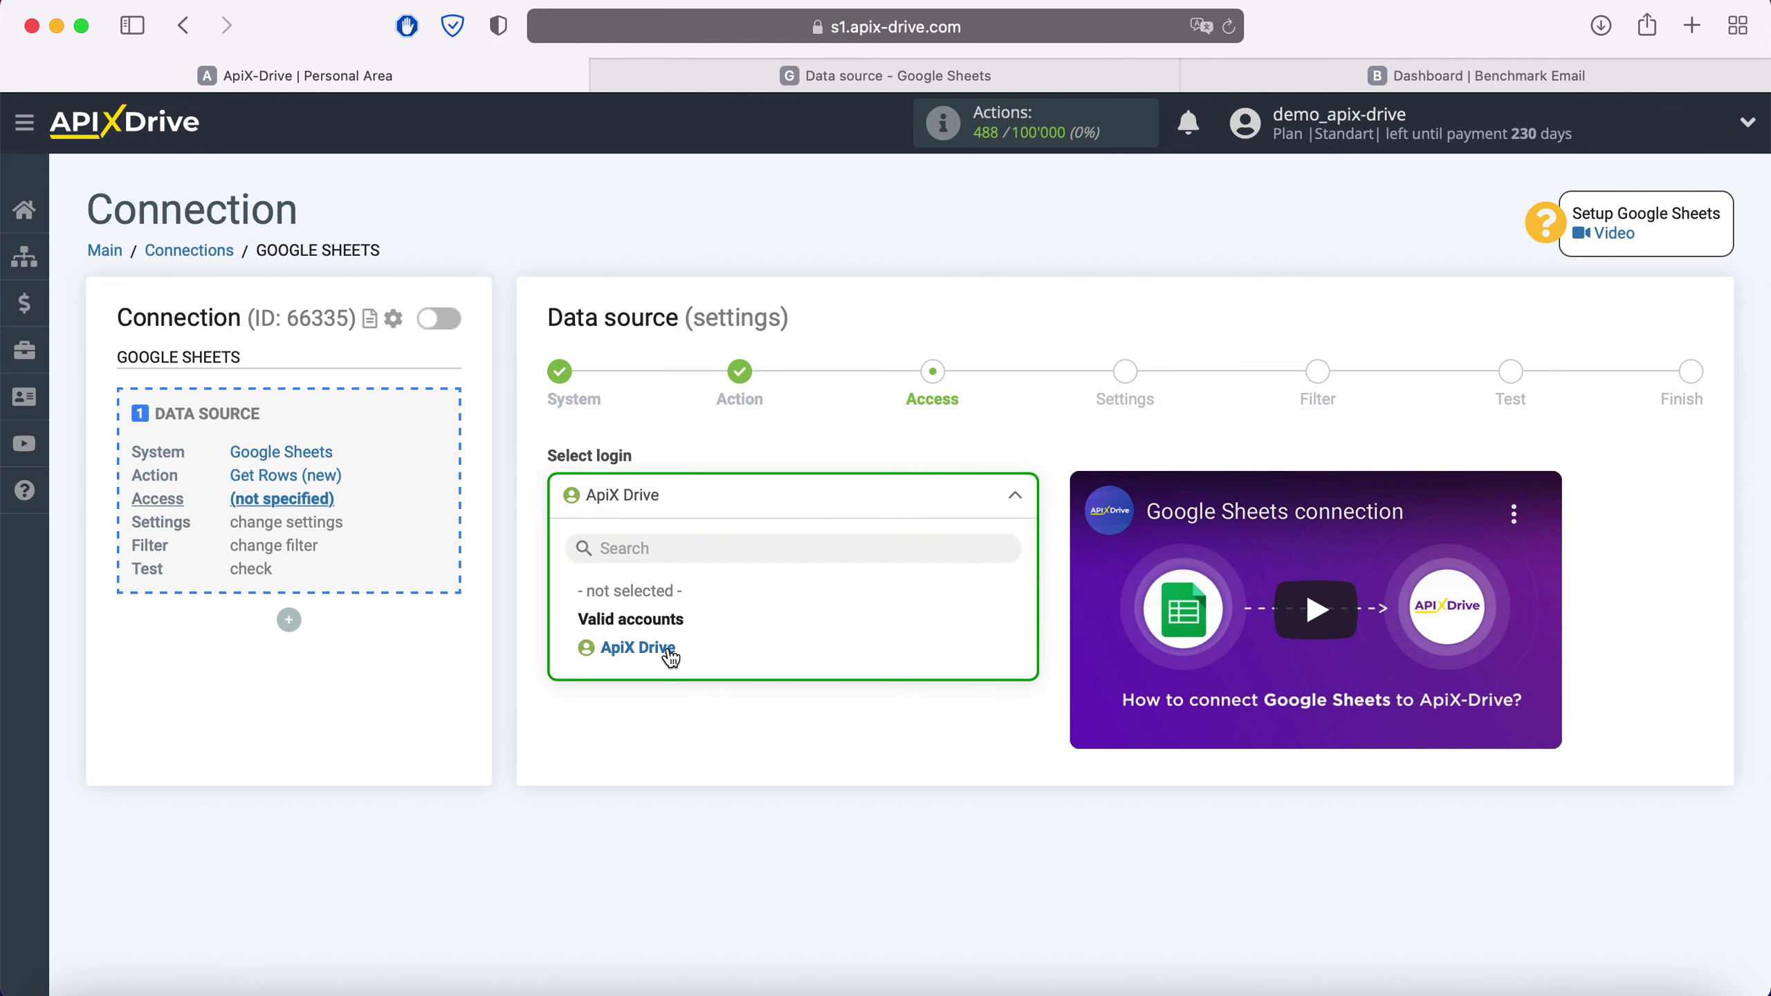
pyautogui.click(638, 647)
pyautogui.click(696, 624)
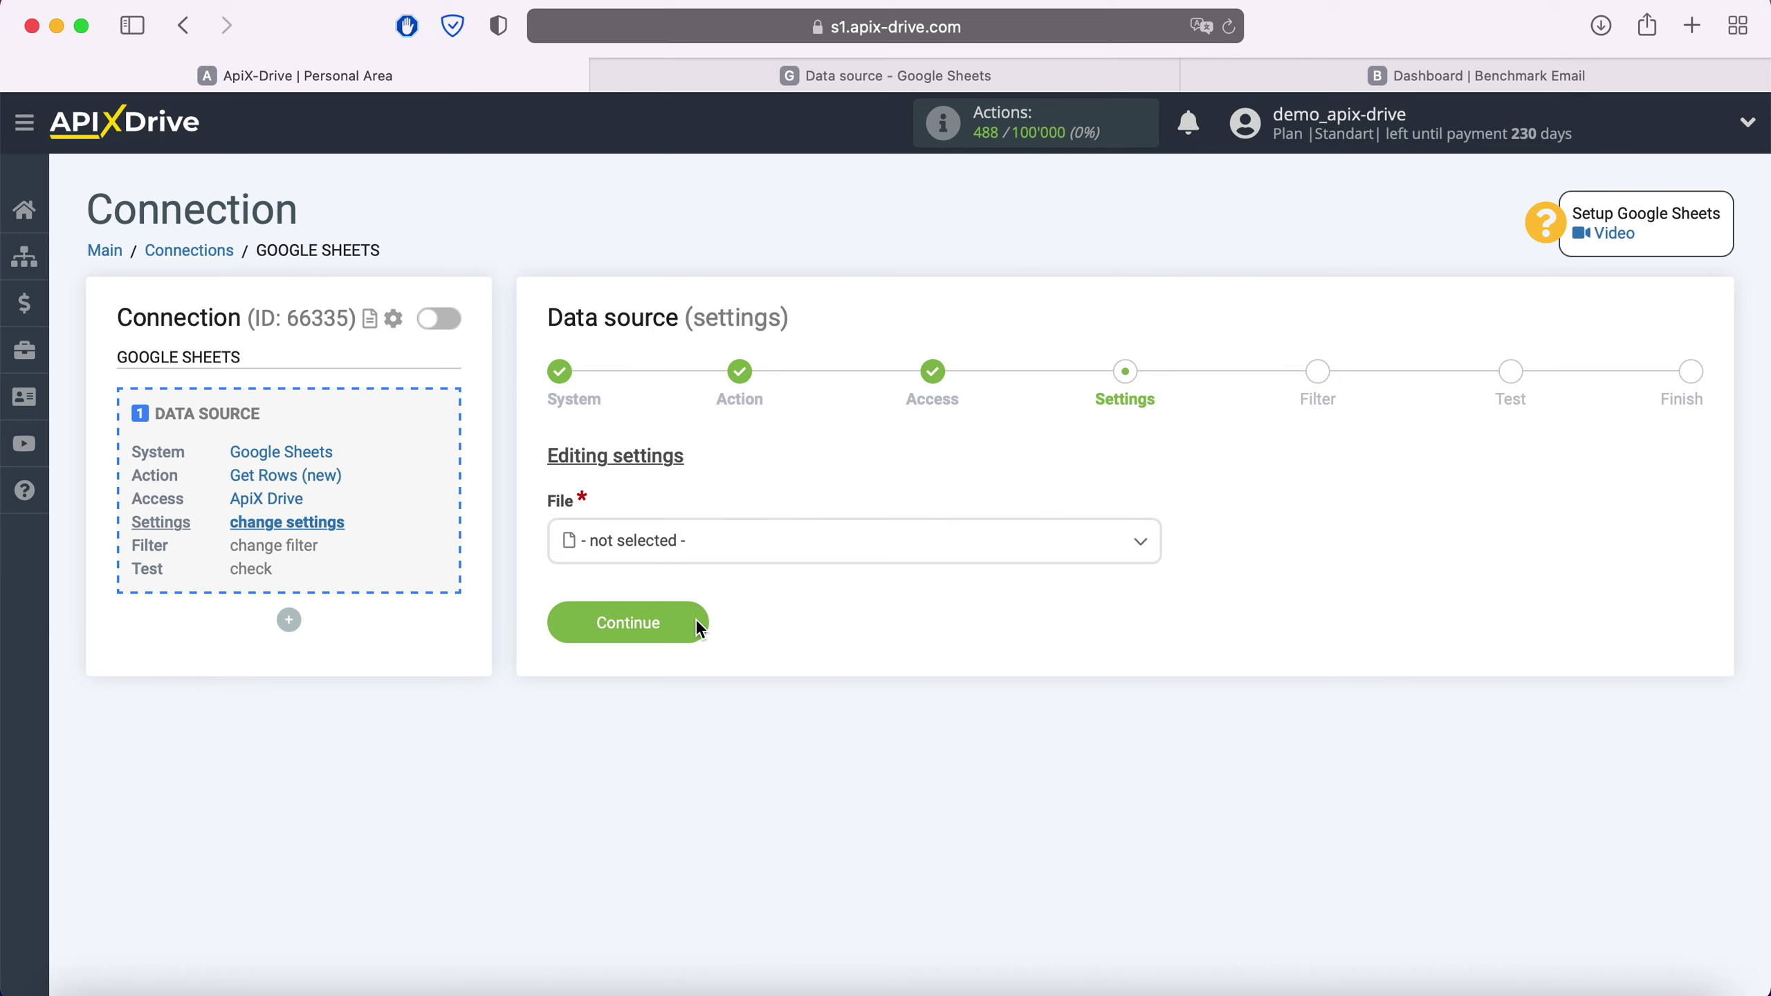
pyautogui.click(711, 559)
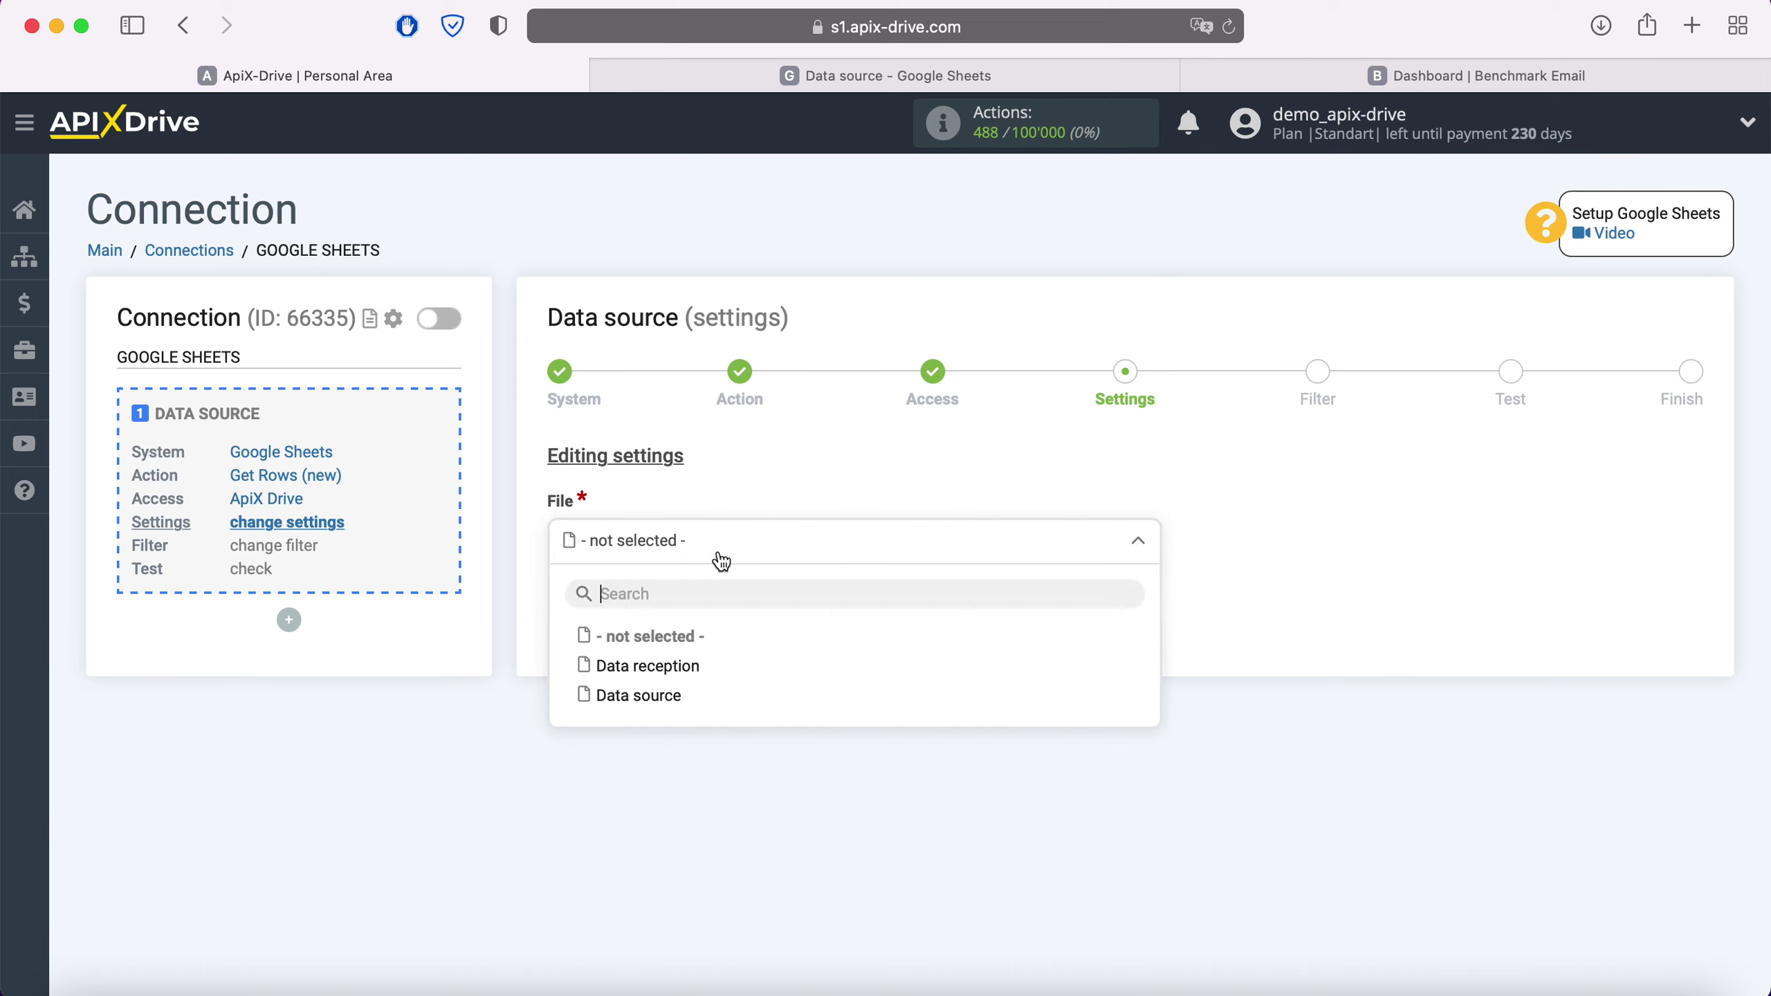
pyautogui.click(668, 695)
pyautogui.click(680, 656)
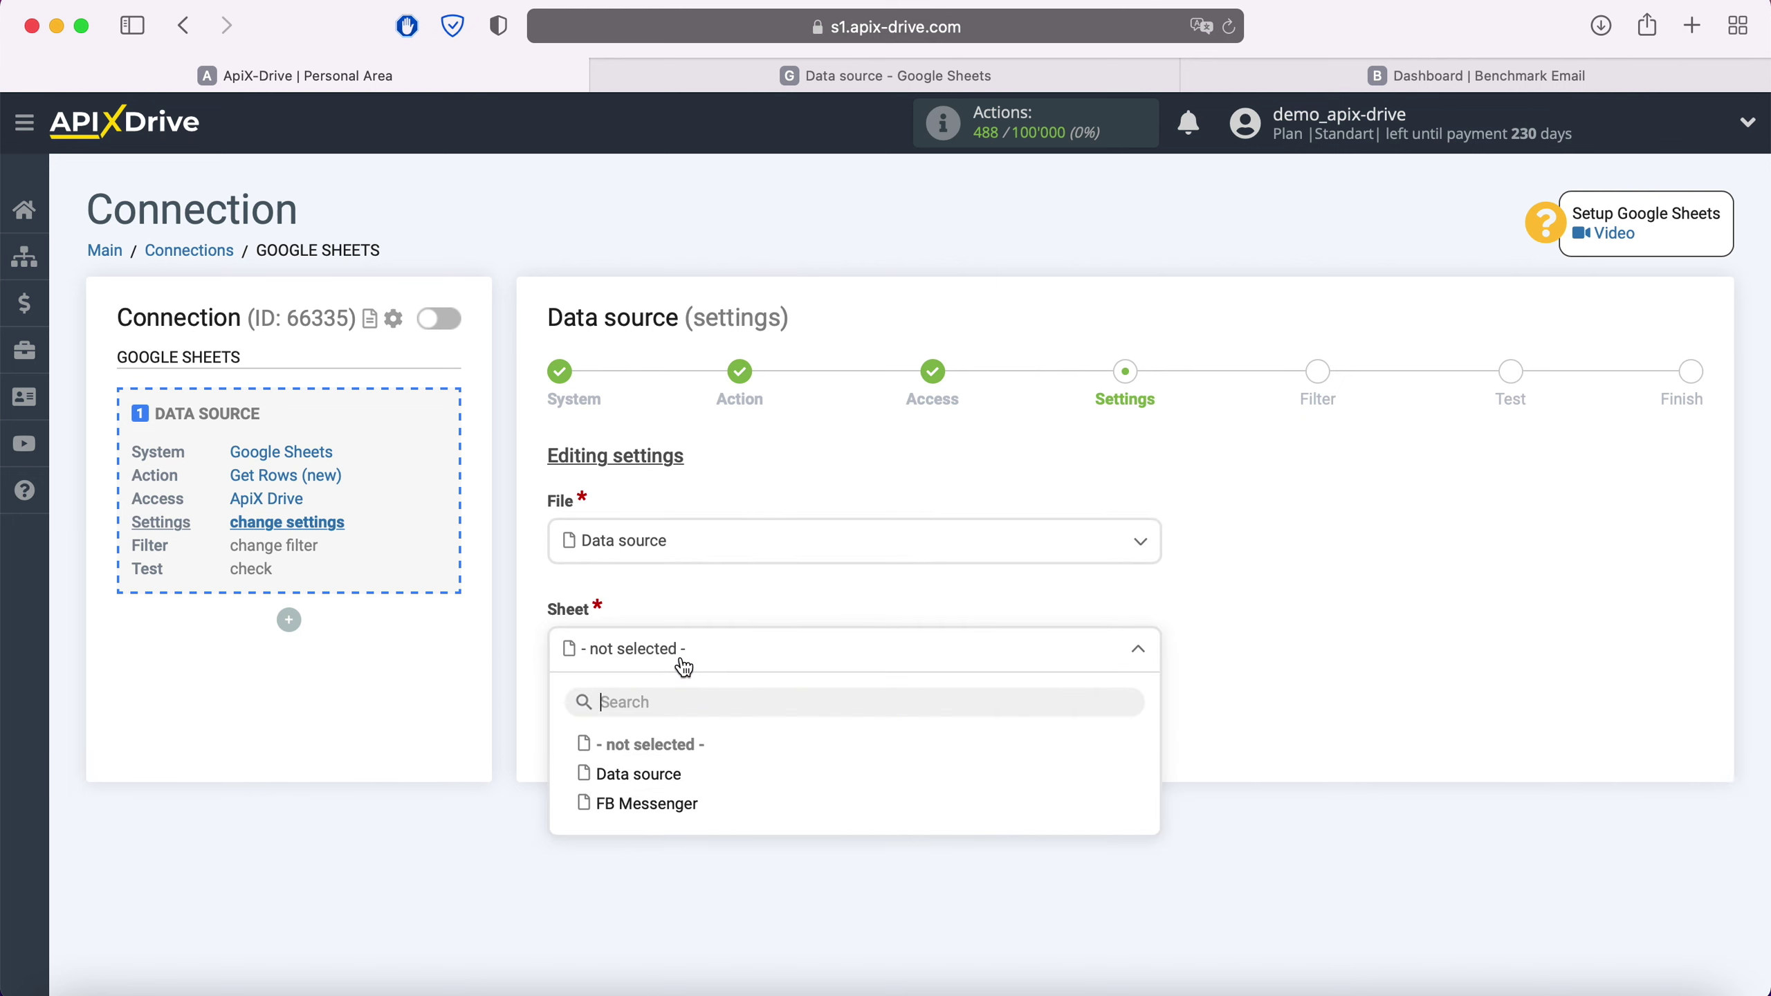
pyautogui.click(671, 775)
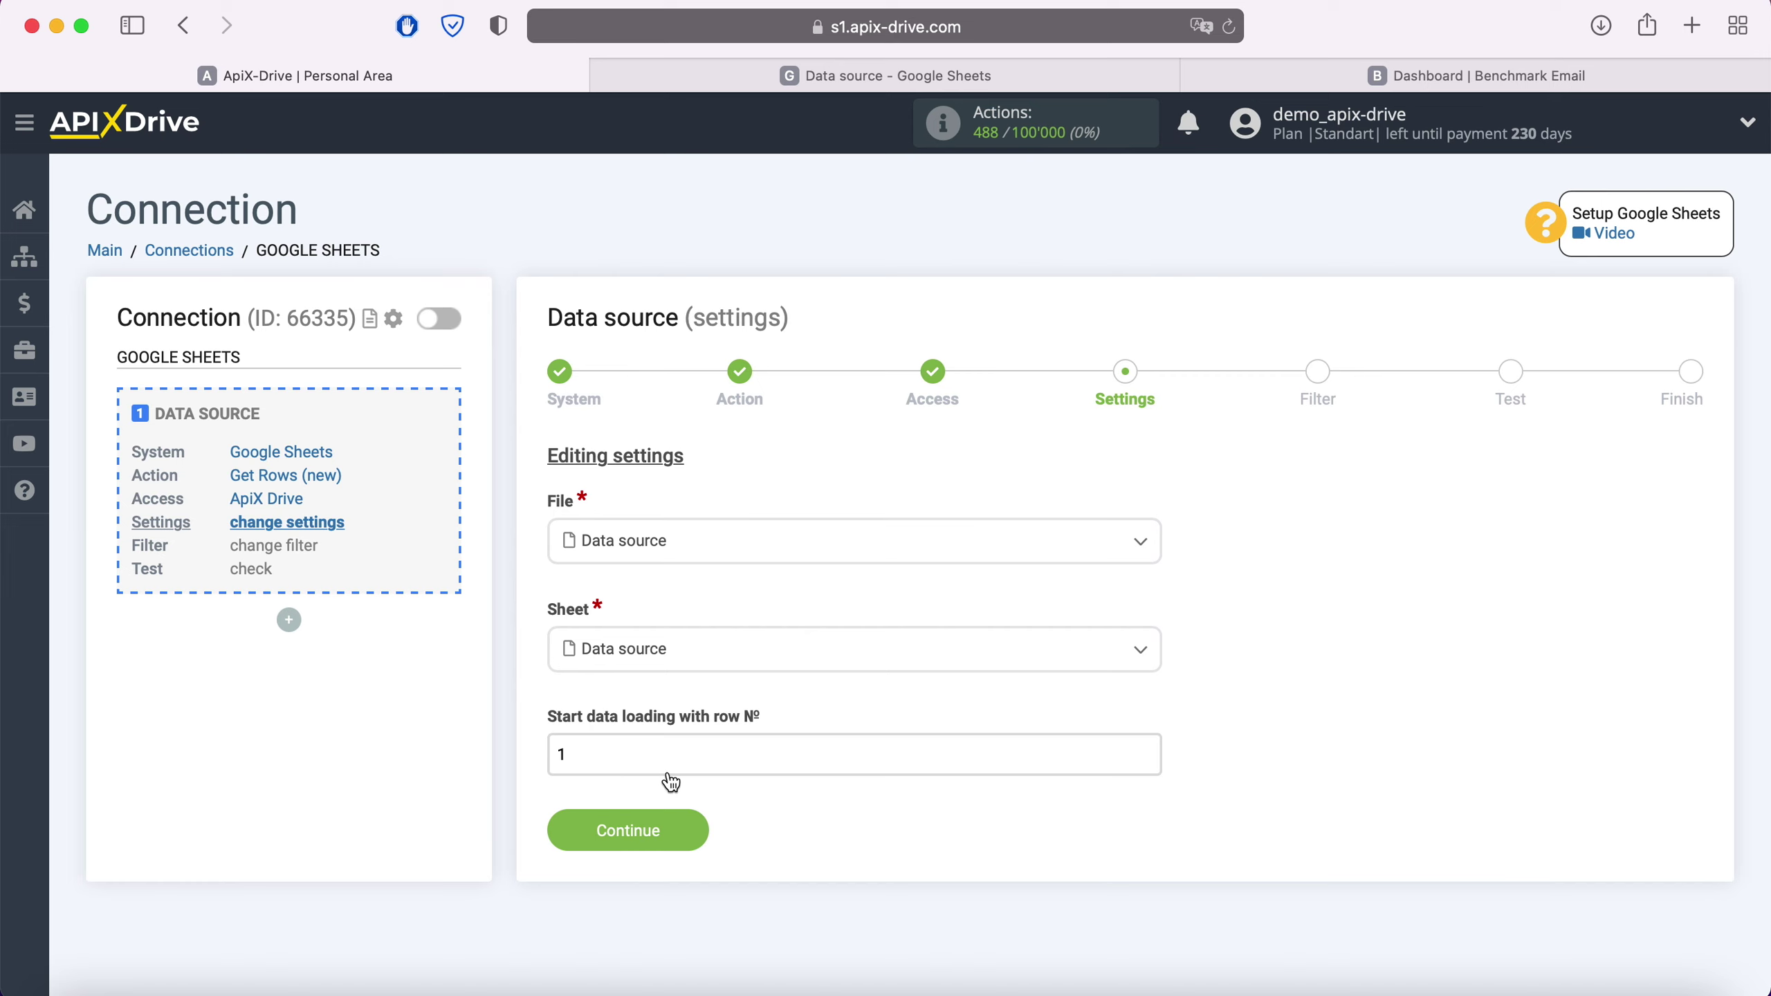
# Step: After checking the spreadsheet rows, set the start row to 2 and save the settings
pyautogui.click(807, 73)
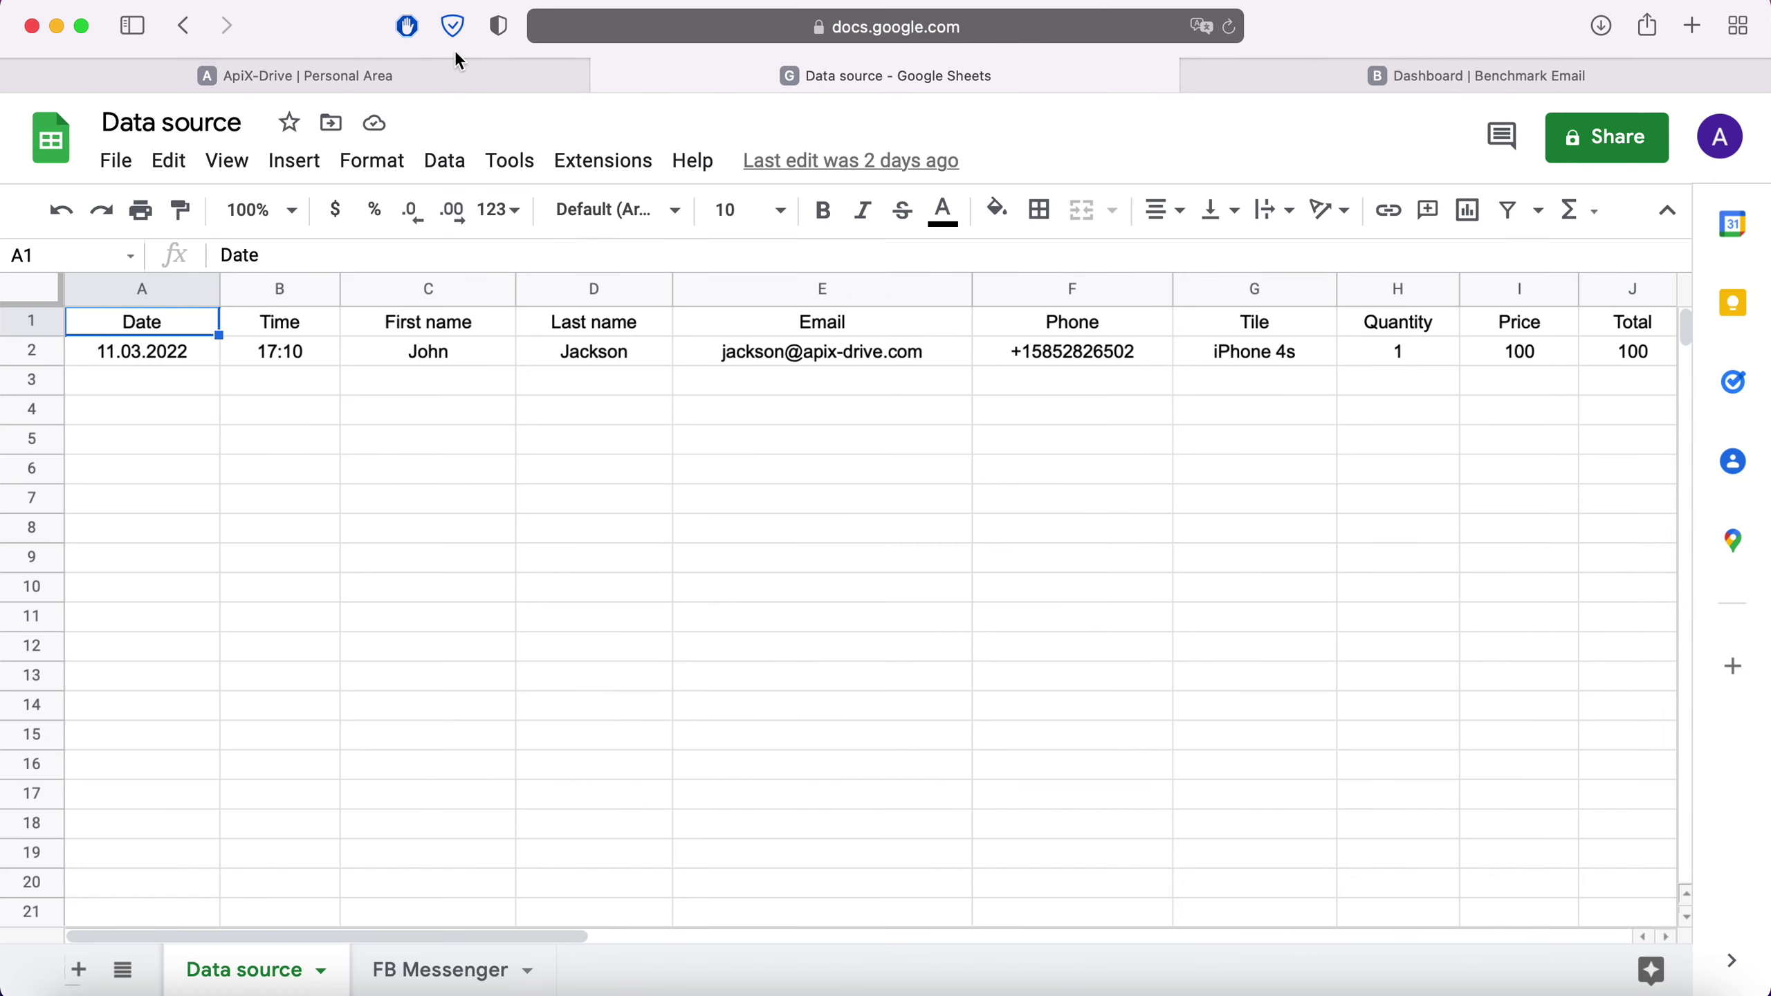
pyautogui.click(446, 73)
pyautogui.moveTo(583, 744); pyautogui.dragTo(518, 751)
pyautogui.write('2')
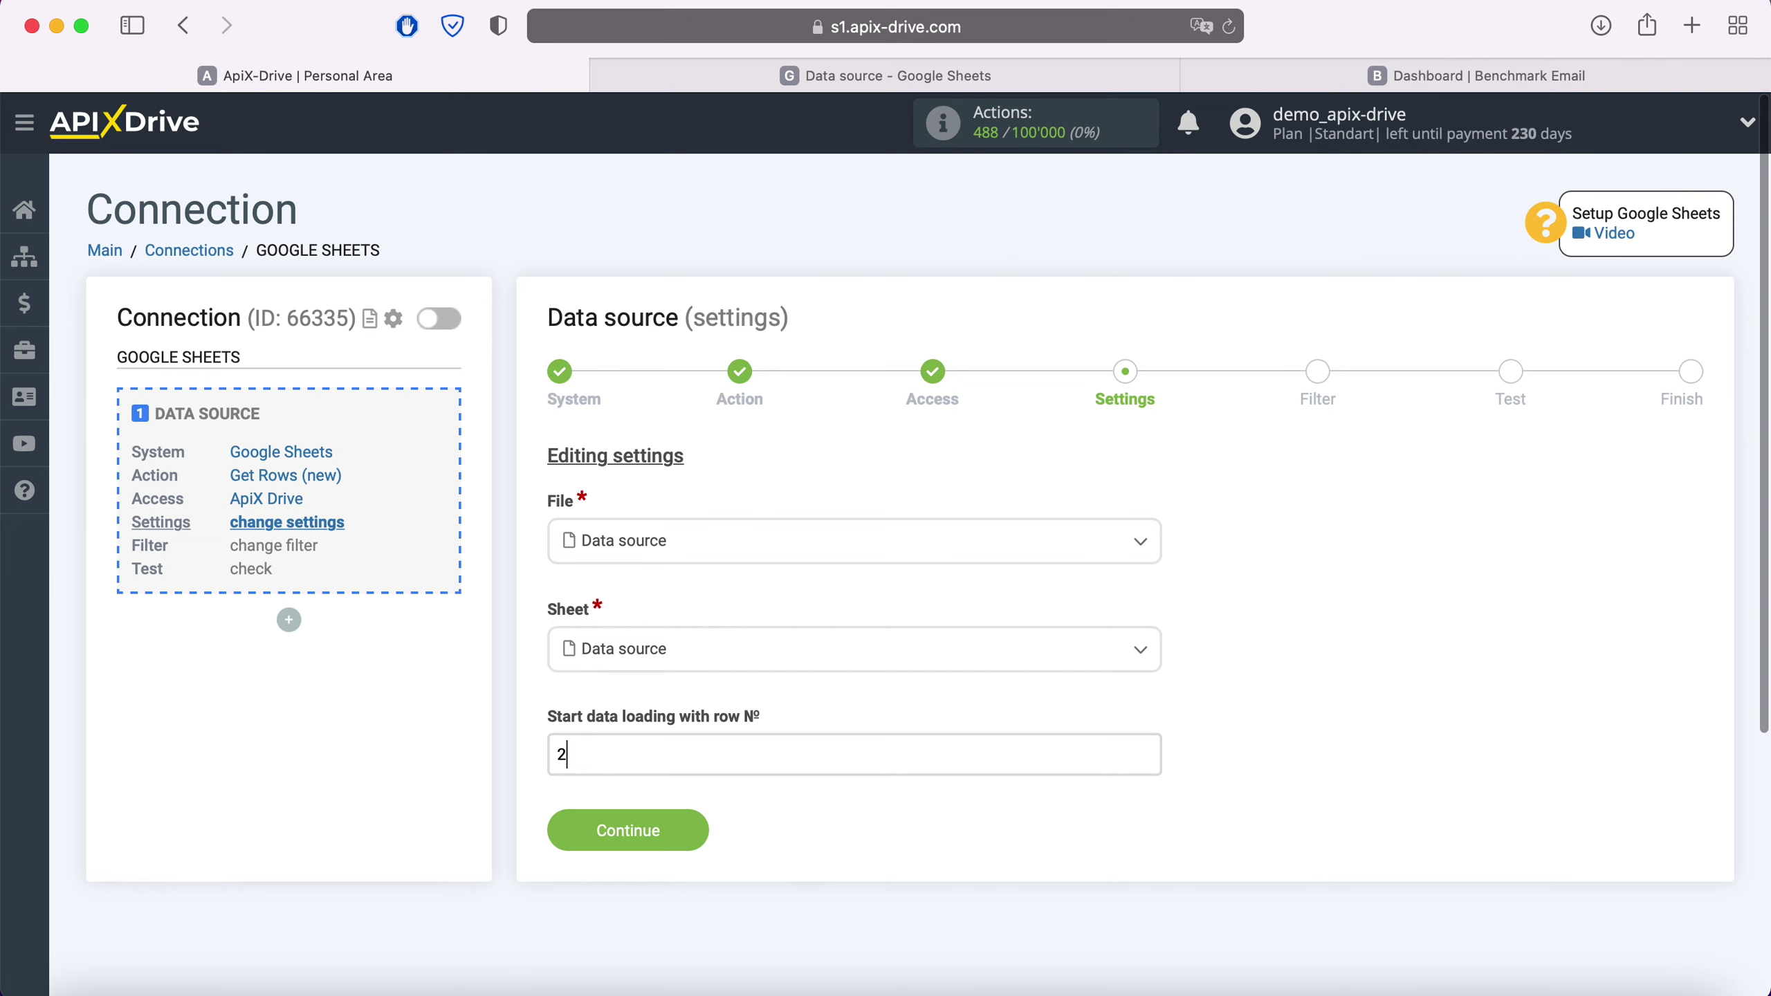
pyautogui.click(697, 830)
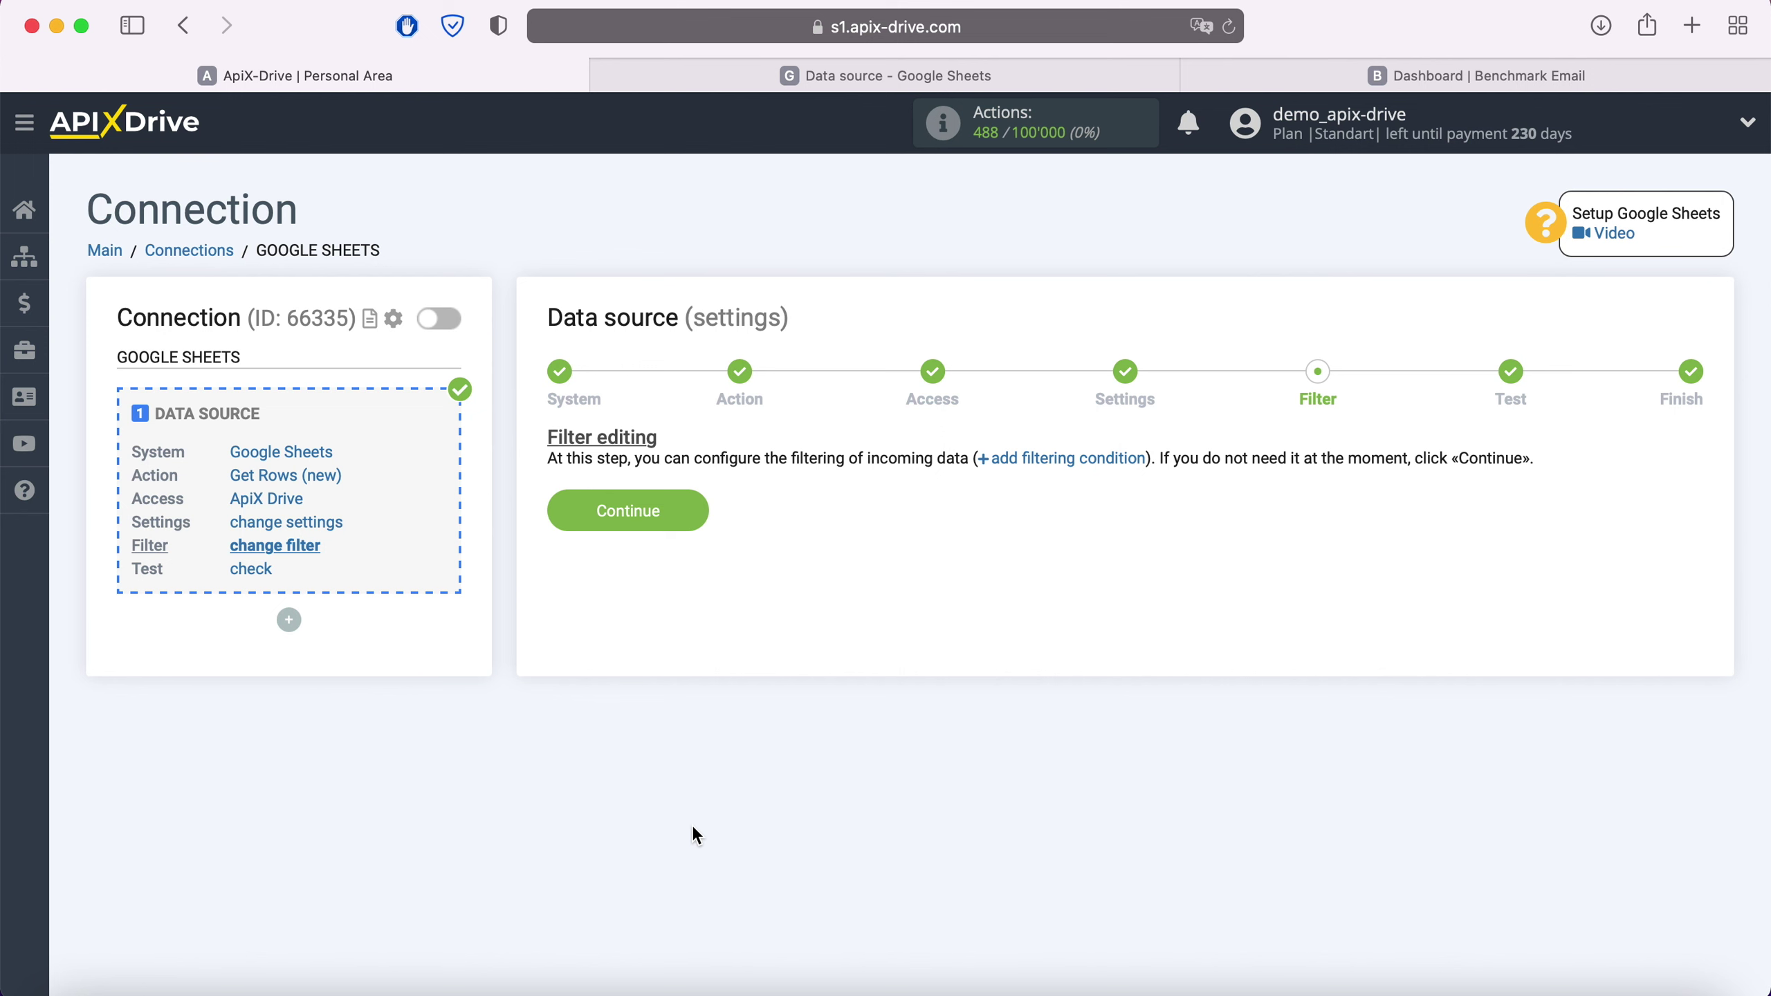
# Step: Skip filtering, accept the test row, and start configuring the data destination
pyautogui.click(684, 514)
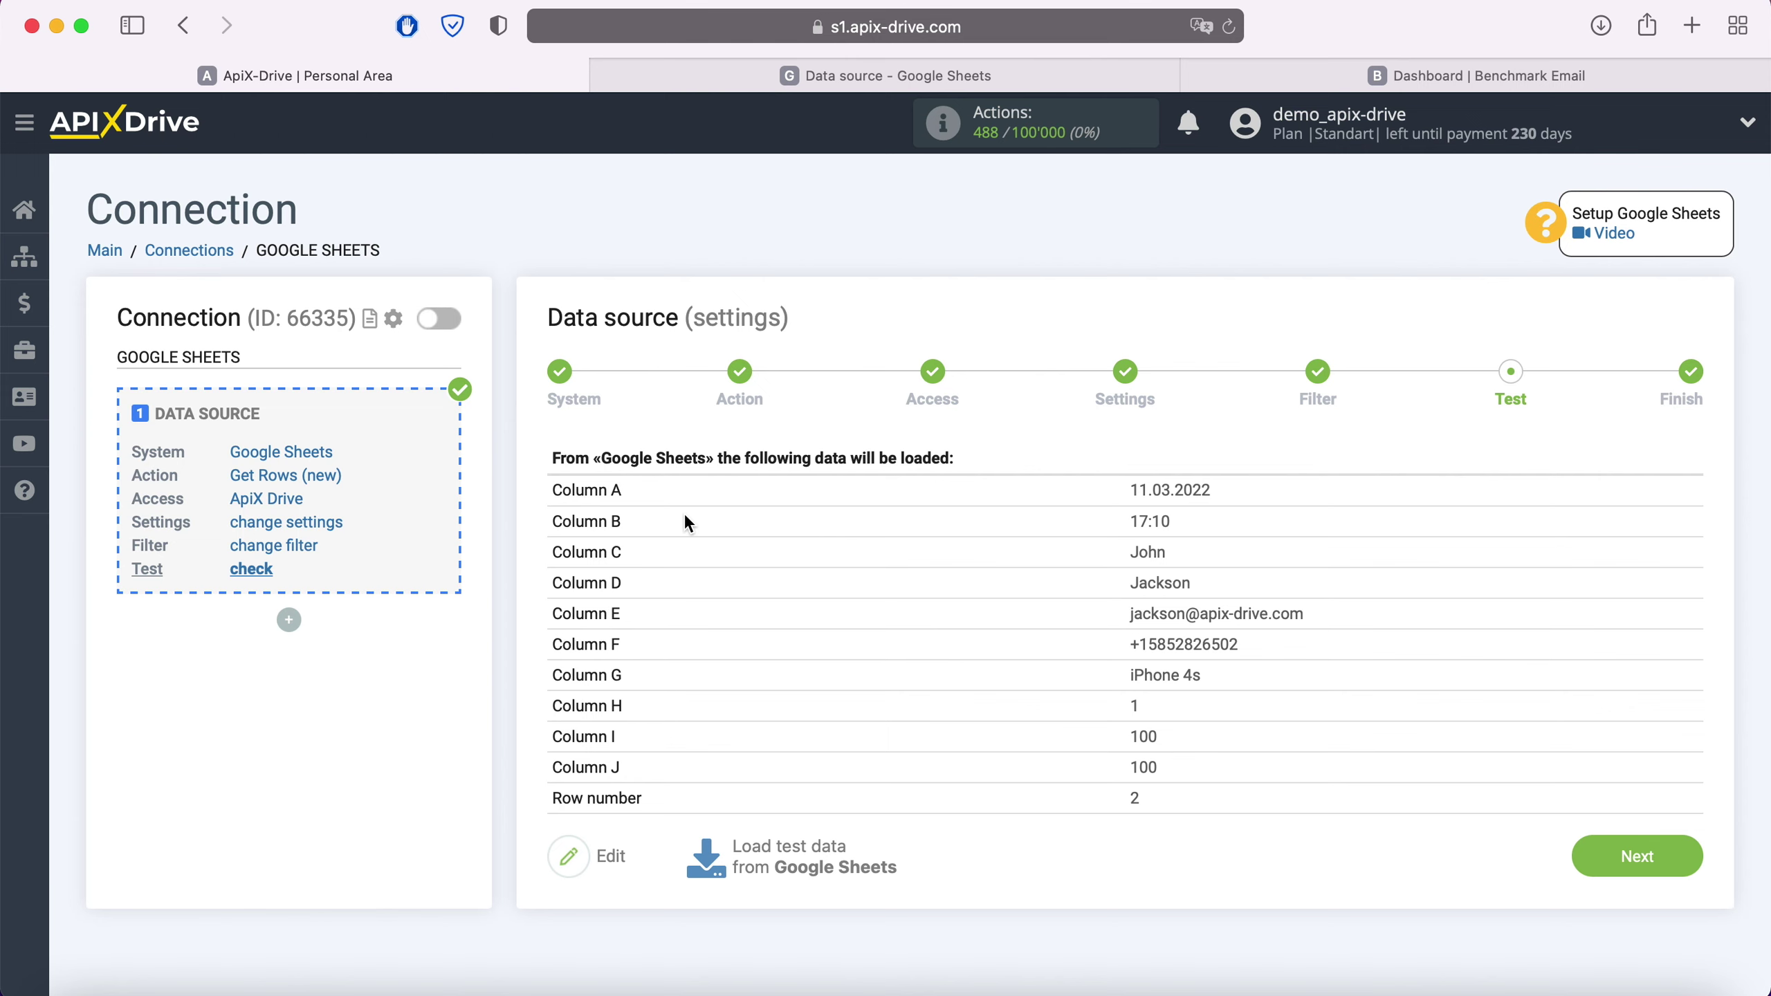
pyautogui.click(1634, 855)
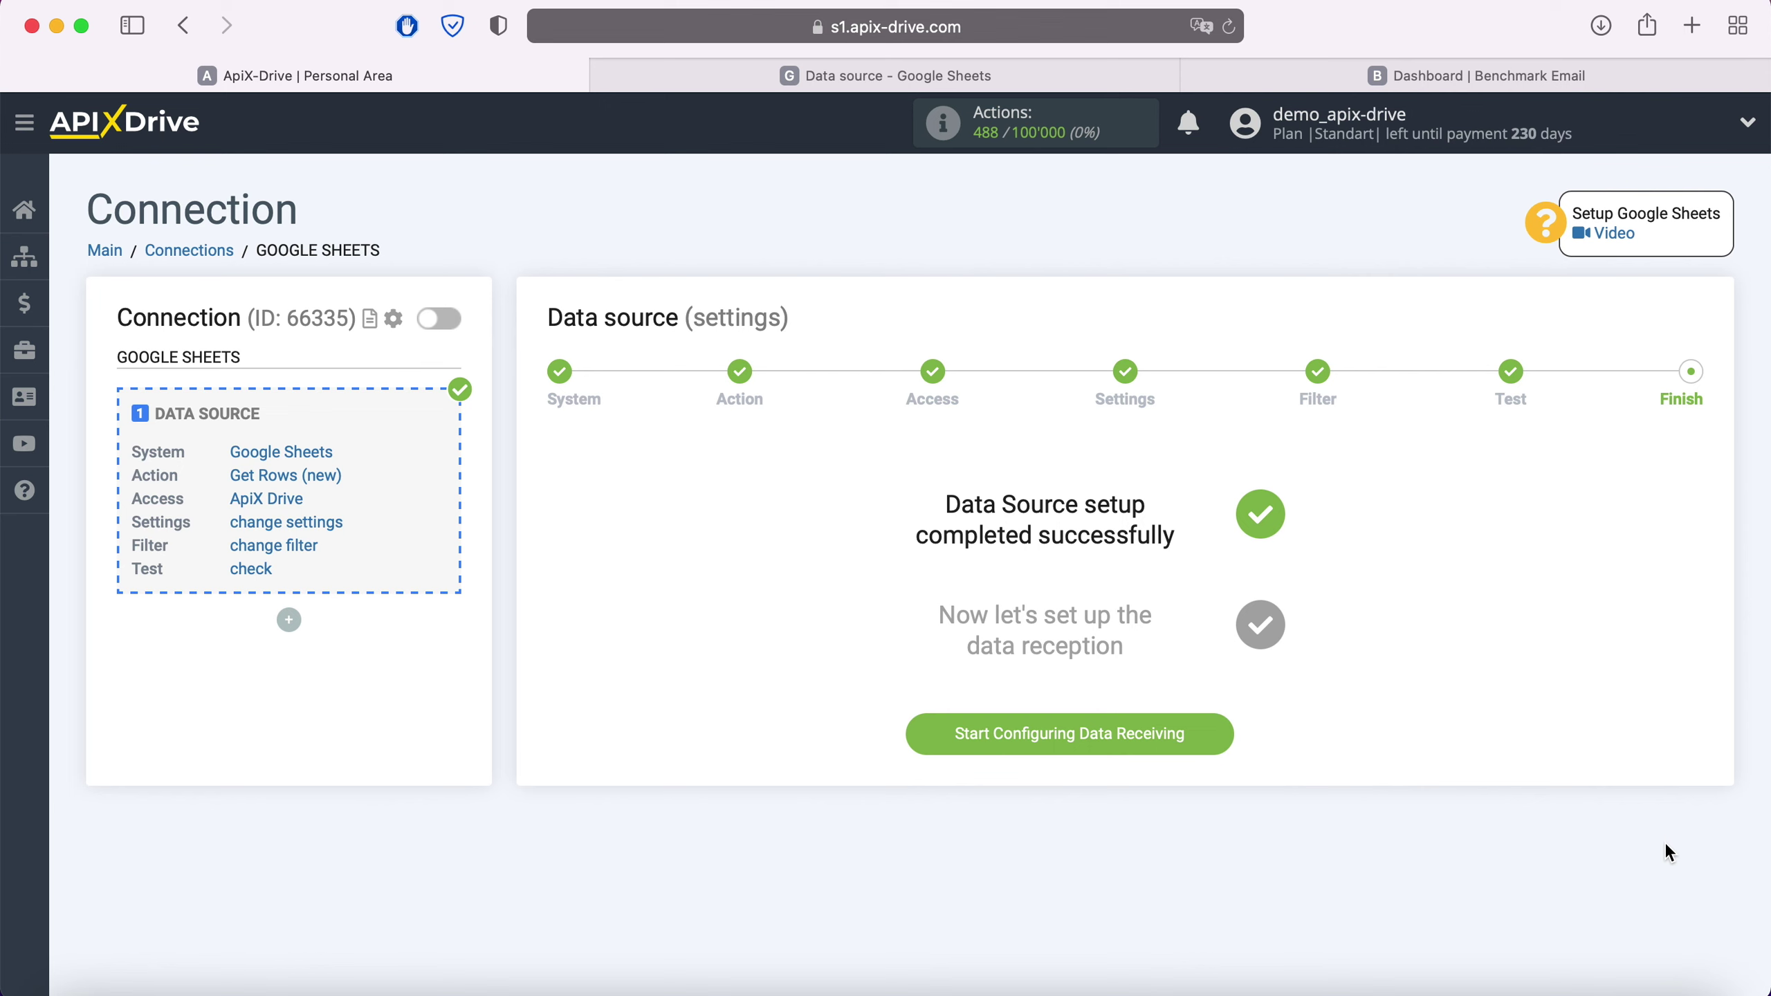
pyautogui.click(1226, 734)
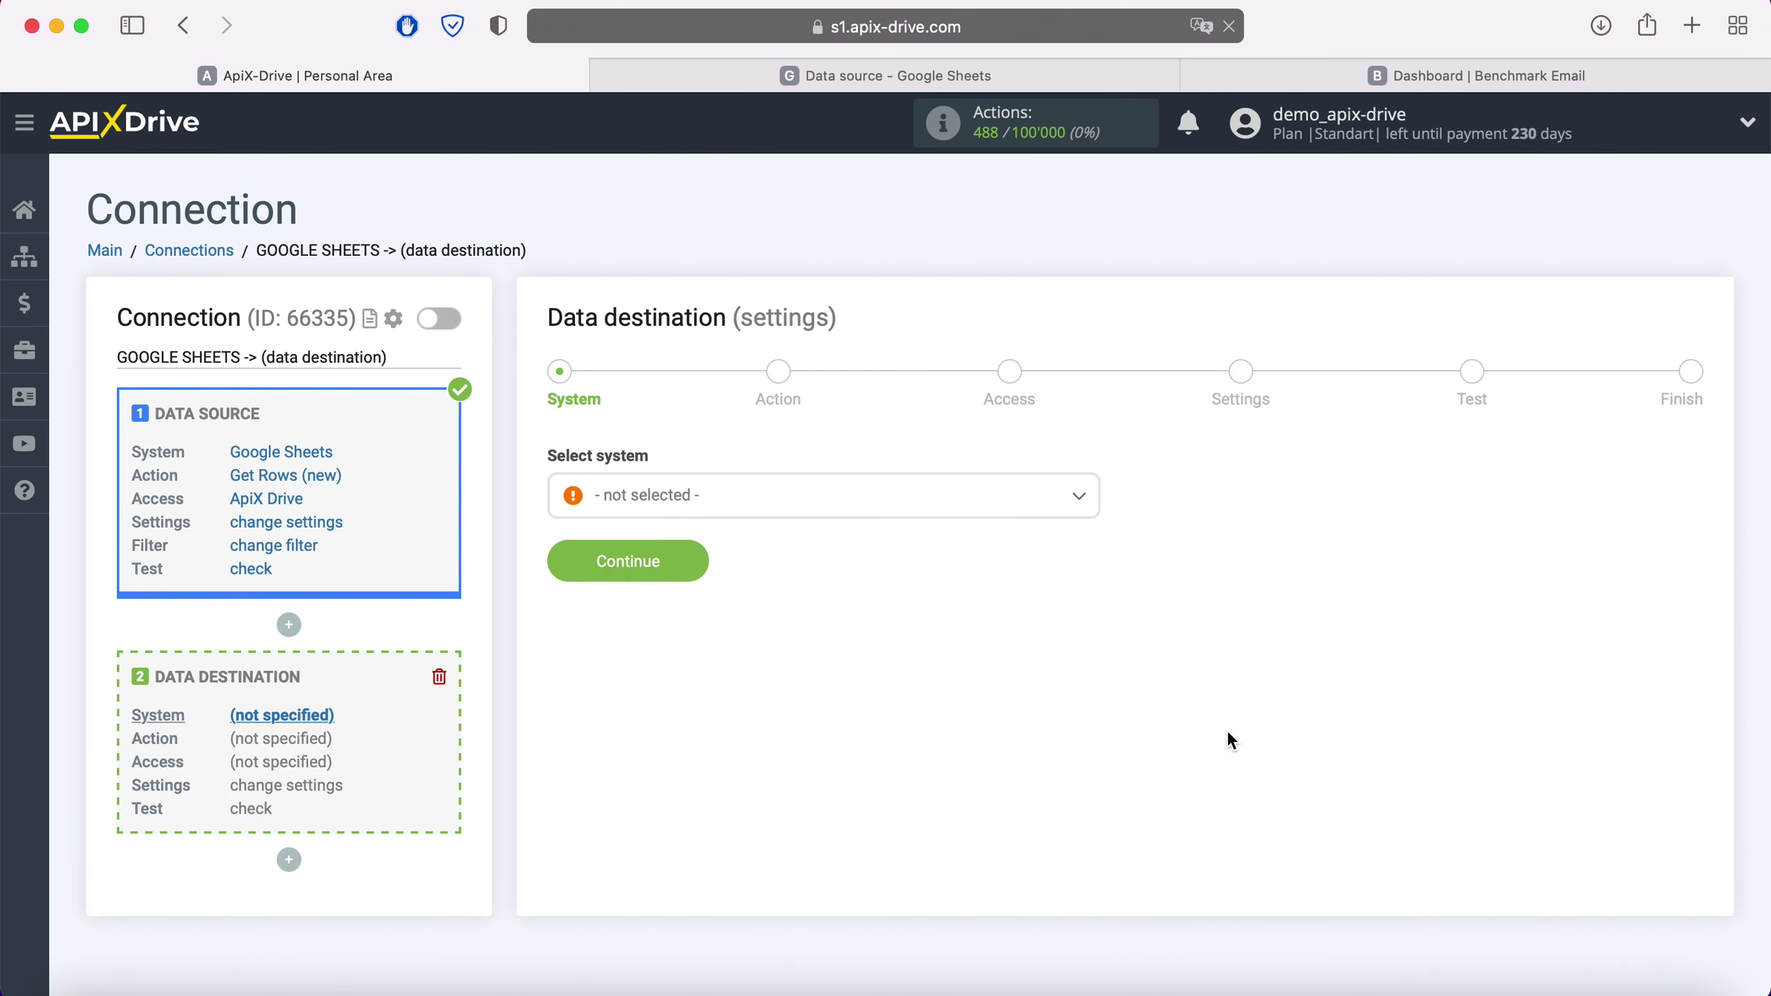
# Step: Choose Benchmark Email as the destination system
pyautogui.click(805, 513)
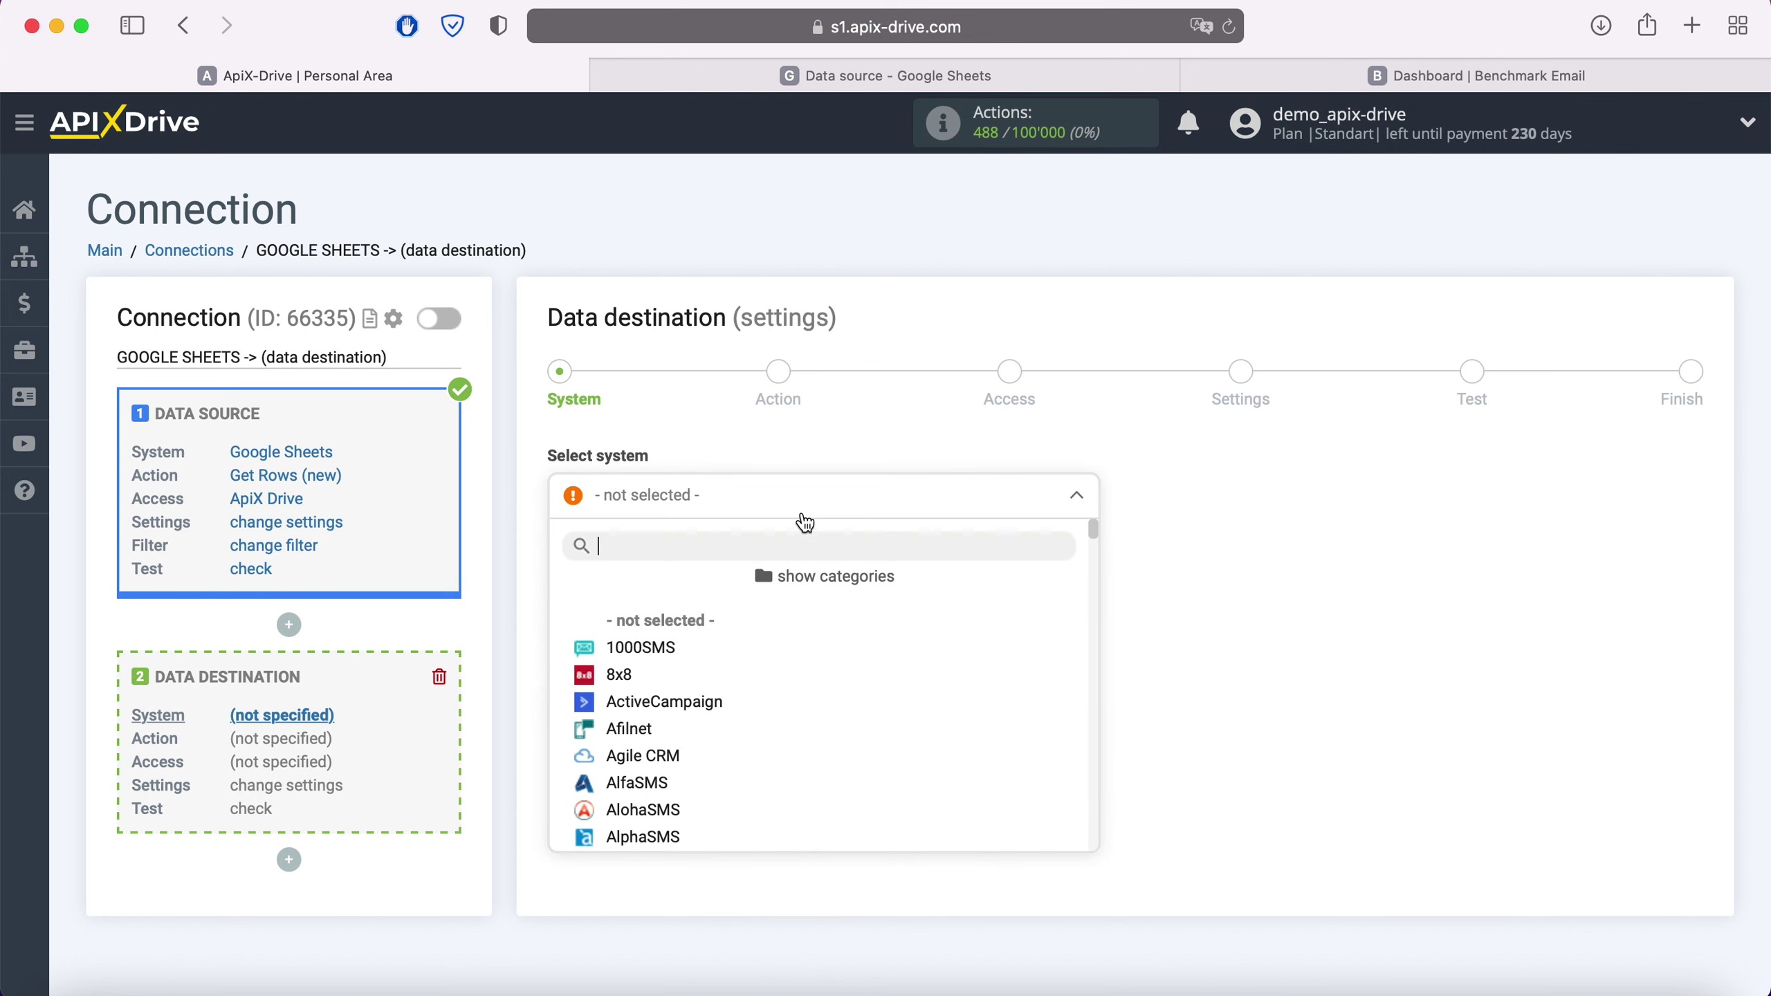
pyautogui.scroll(-5, 803, 700)
pyautogui.click(693, 719)
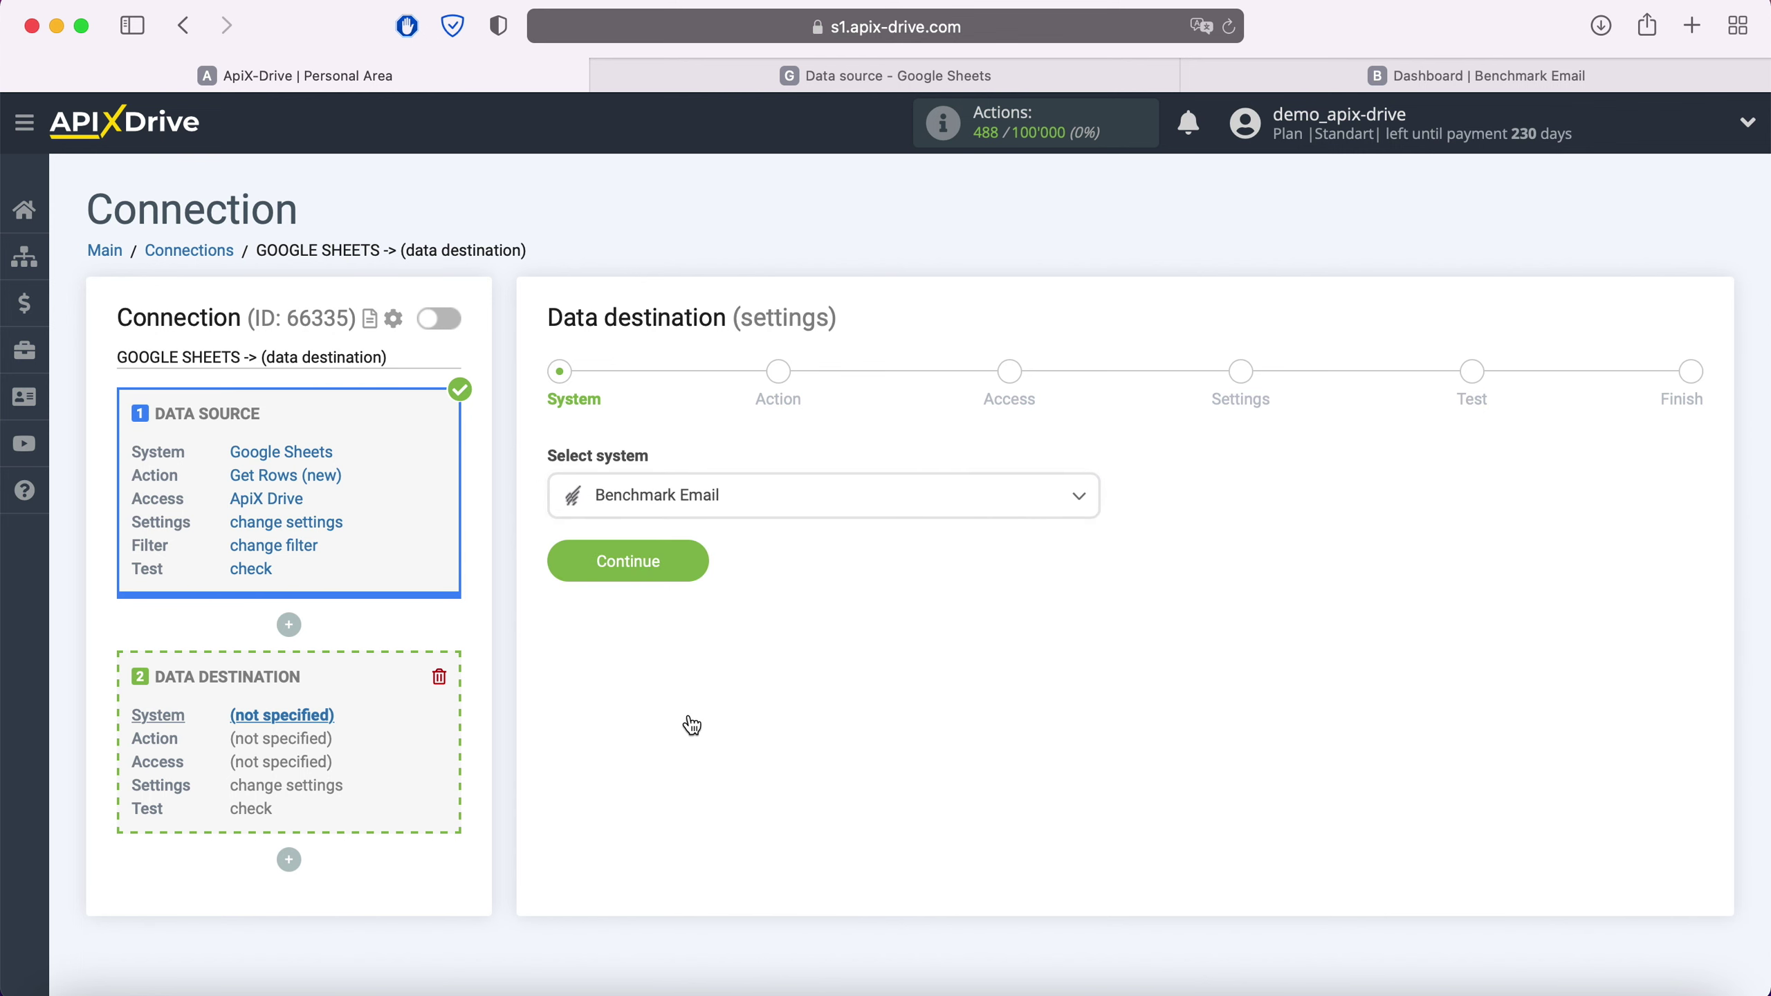
pyautogui.click(696, 562)
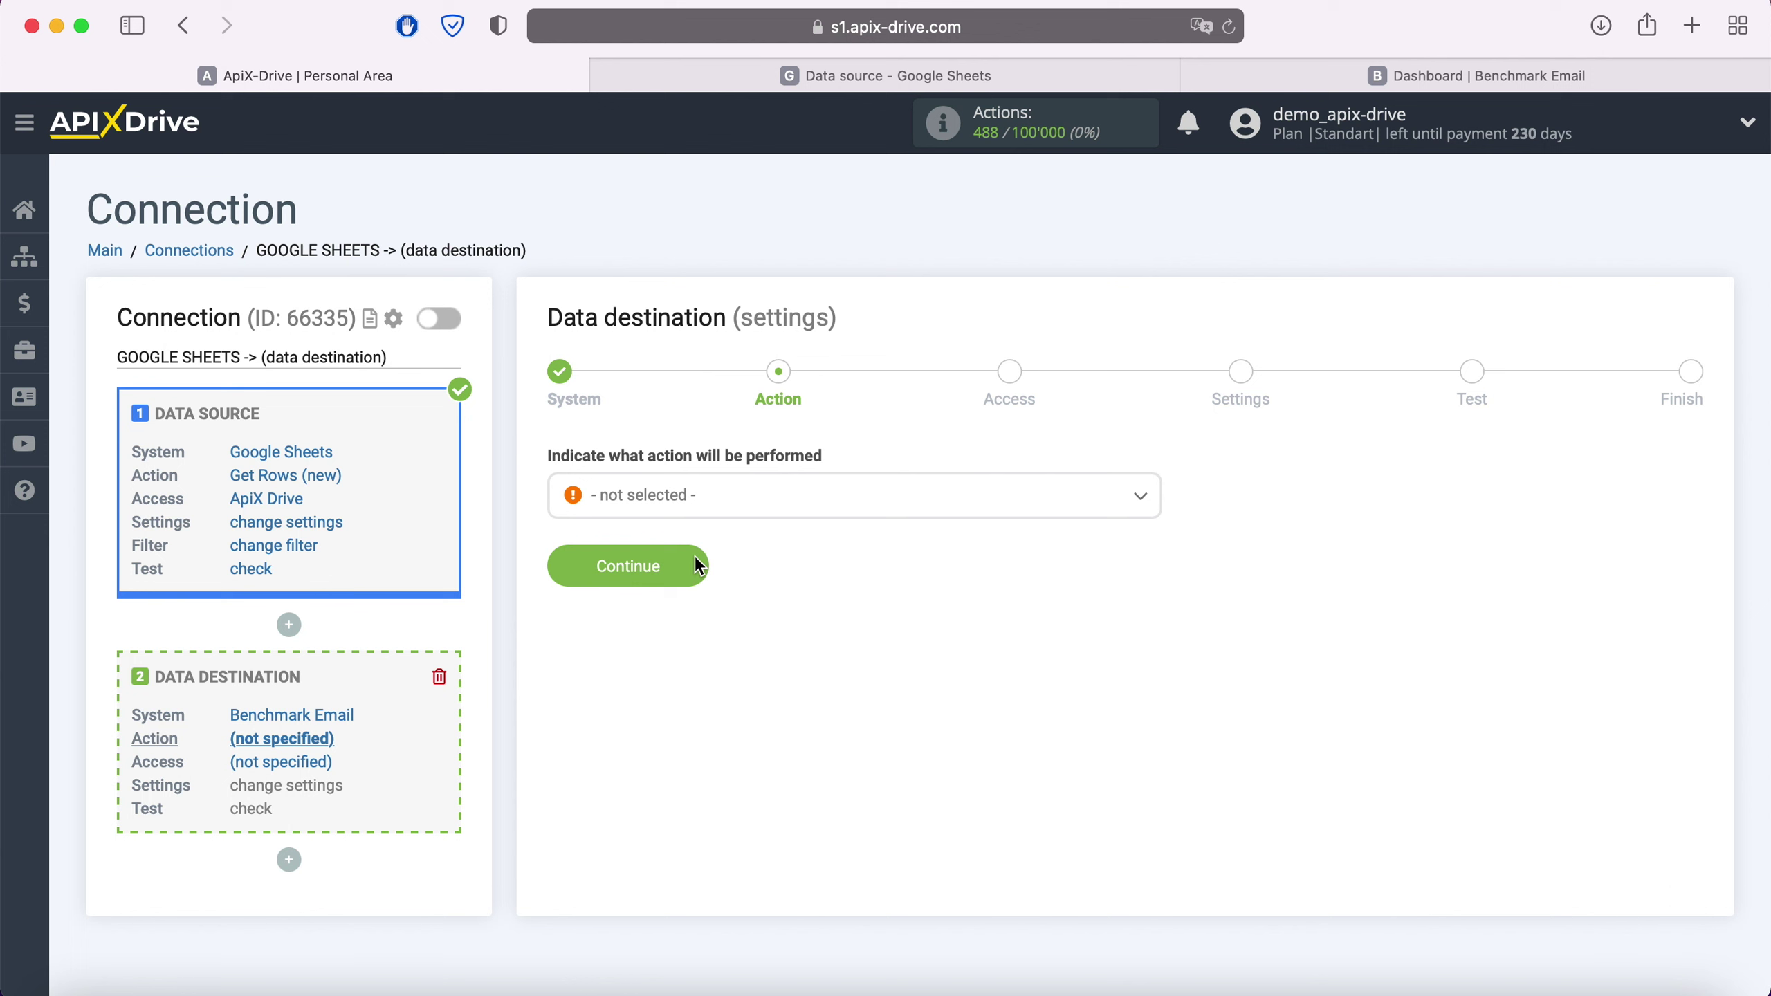
# Step: Set the destination action to Add Contacts and start connecting a Benchmark Email account
pyautogui.click(743, 510)
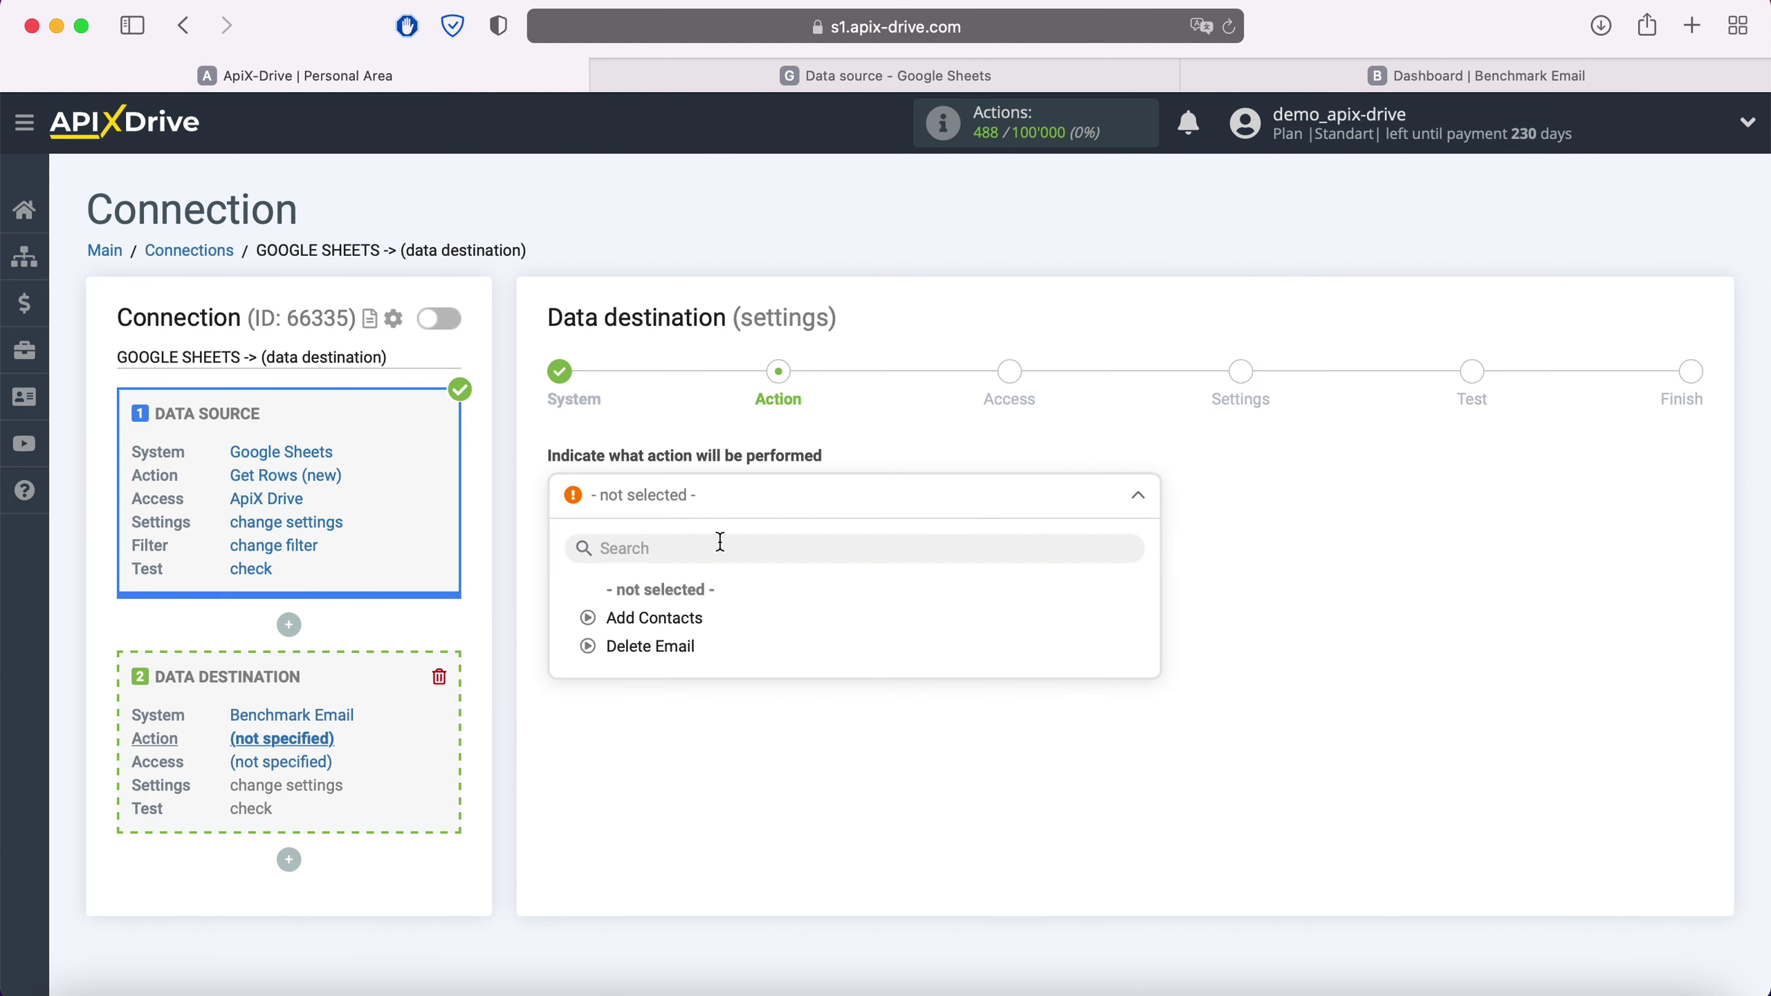
pyautogui.click(690, 619)
pyautogui.click(693, 562)
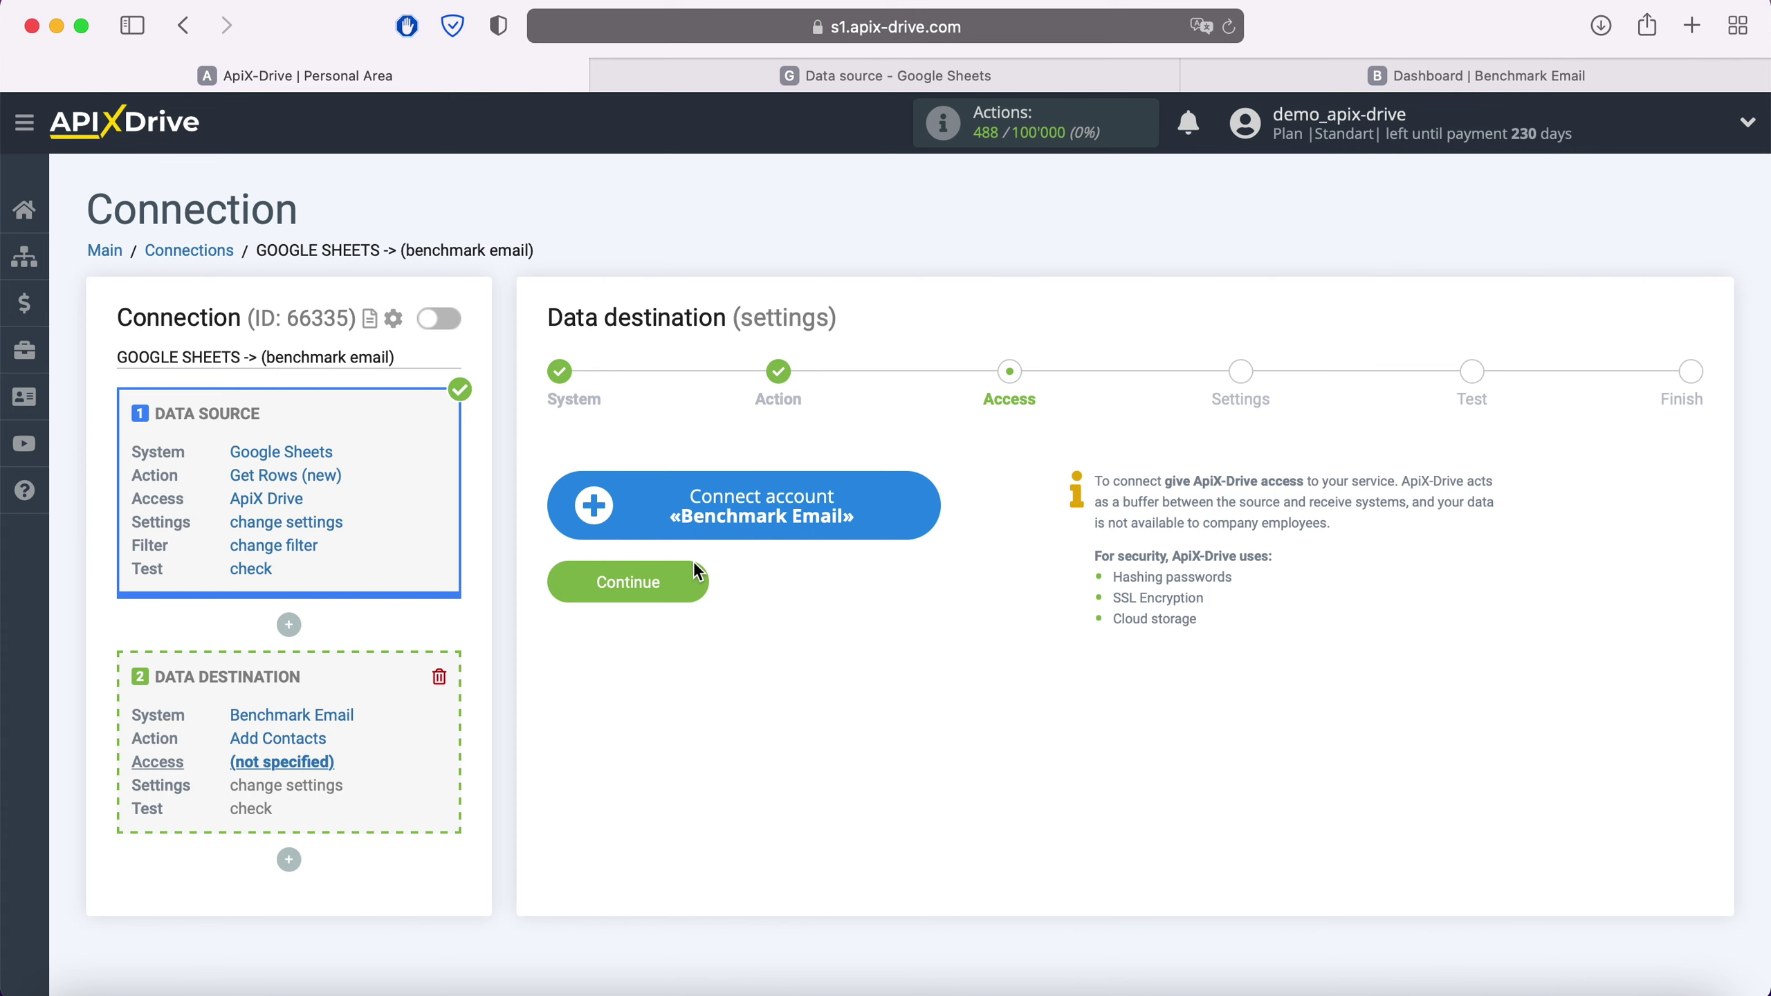
pyautogui.click(919, 500)
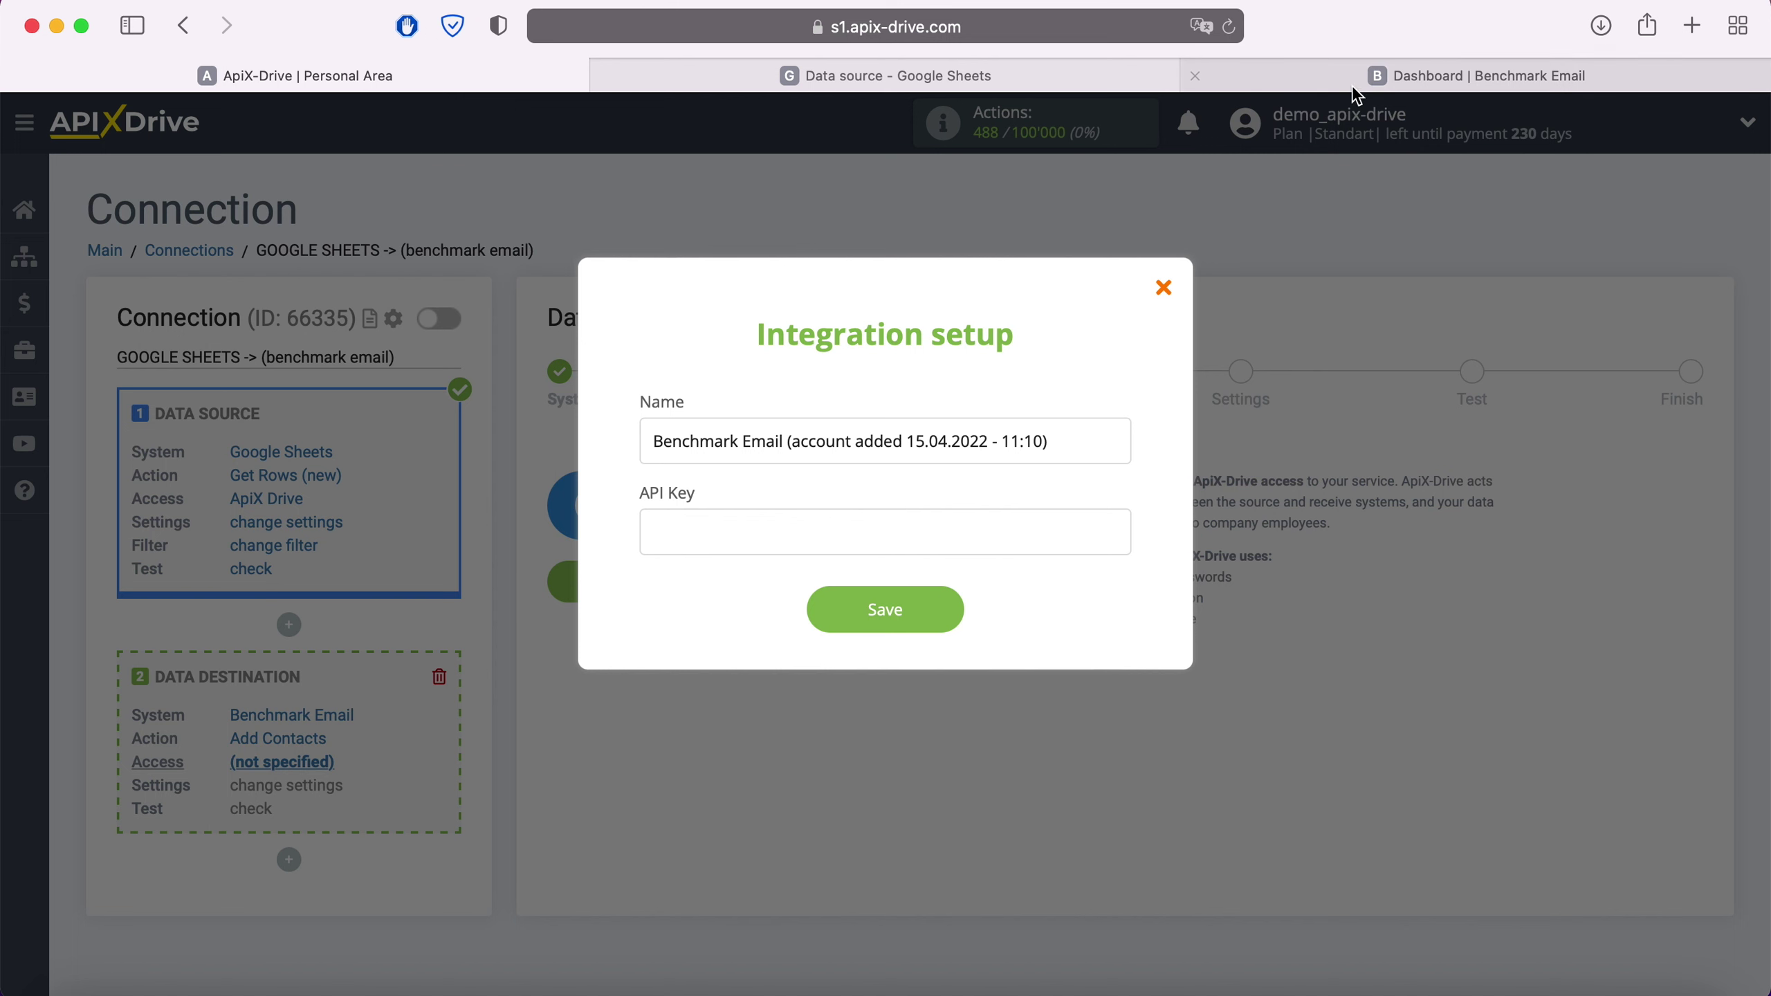
# Step: Copy the API key from Benchmark Email's Integrations > API Key page, then return to ApiX-Drive
pyautogui.click(1375, 74)
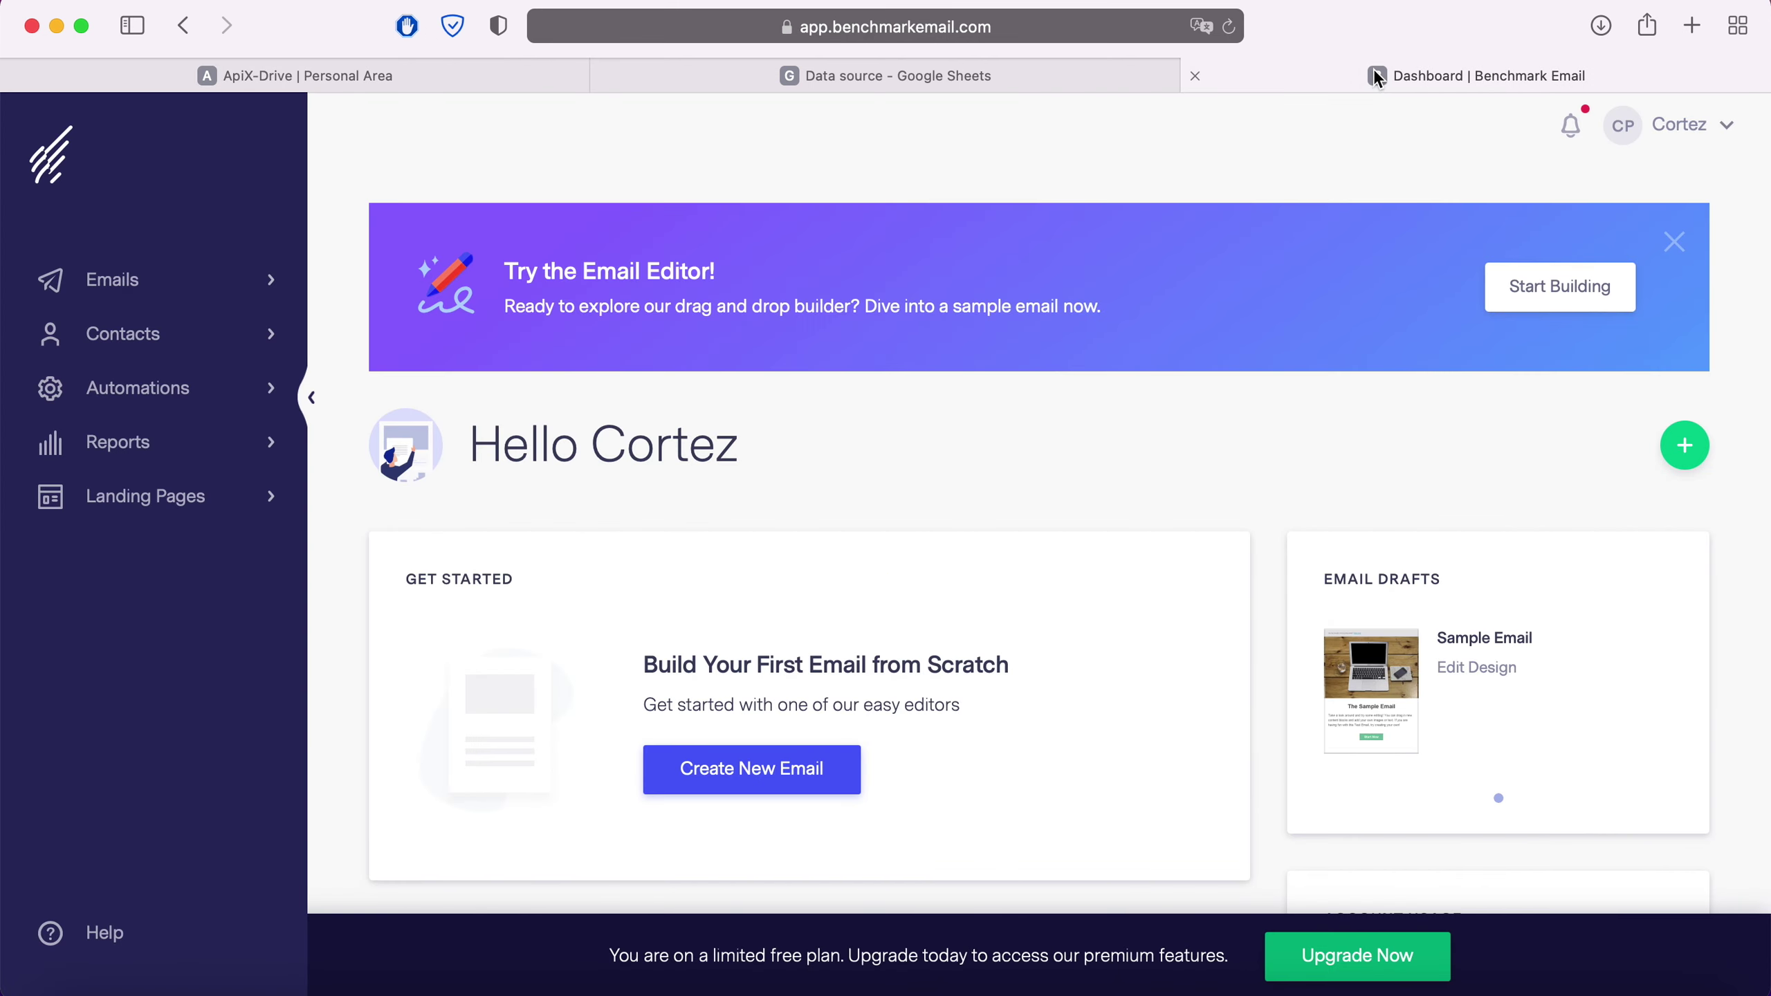
pyautogui.click(1701, 127)
pyautogui.click(1569, 434)
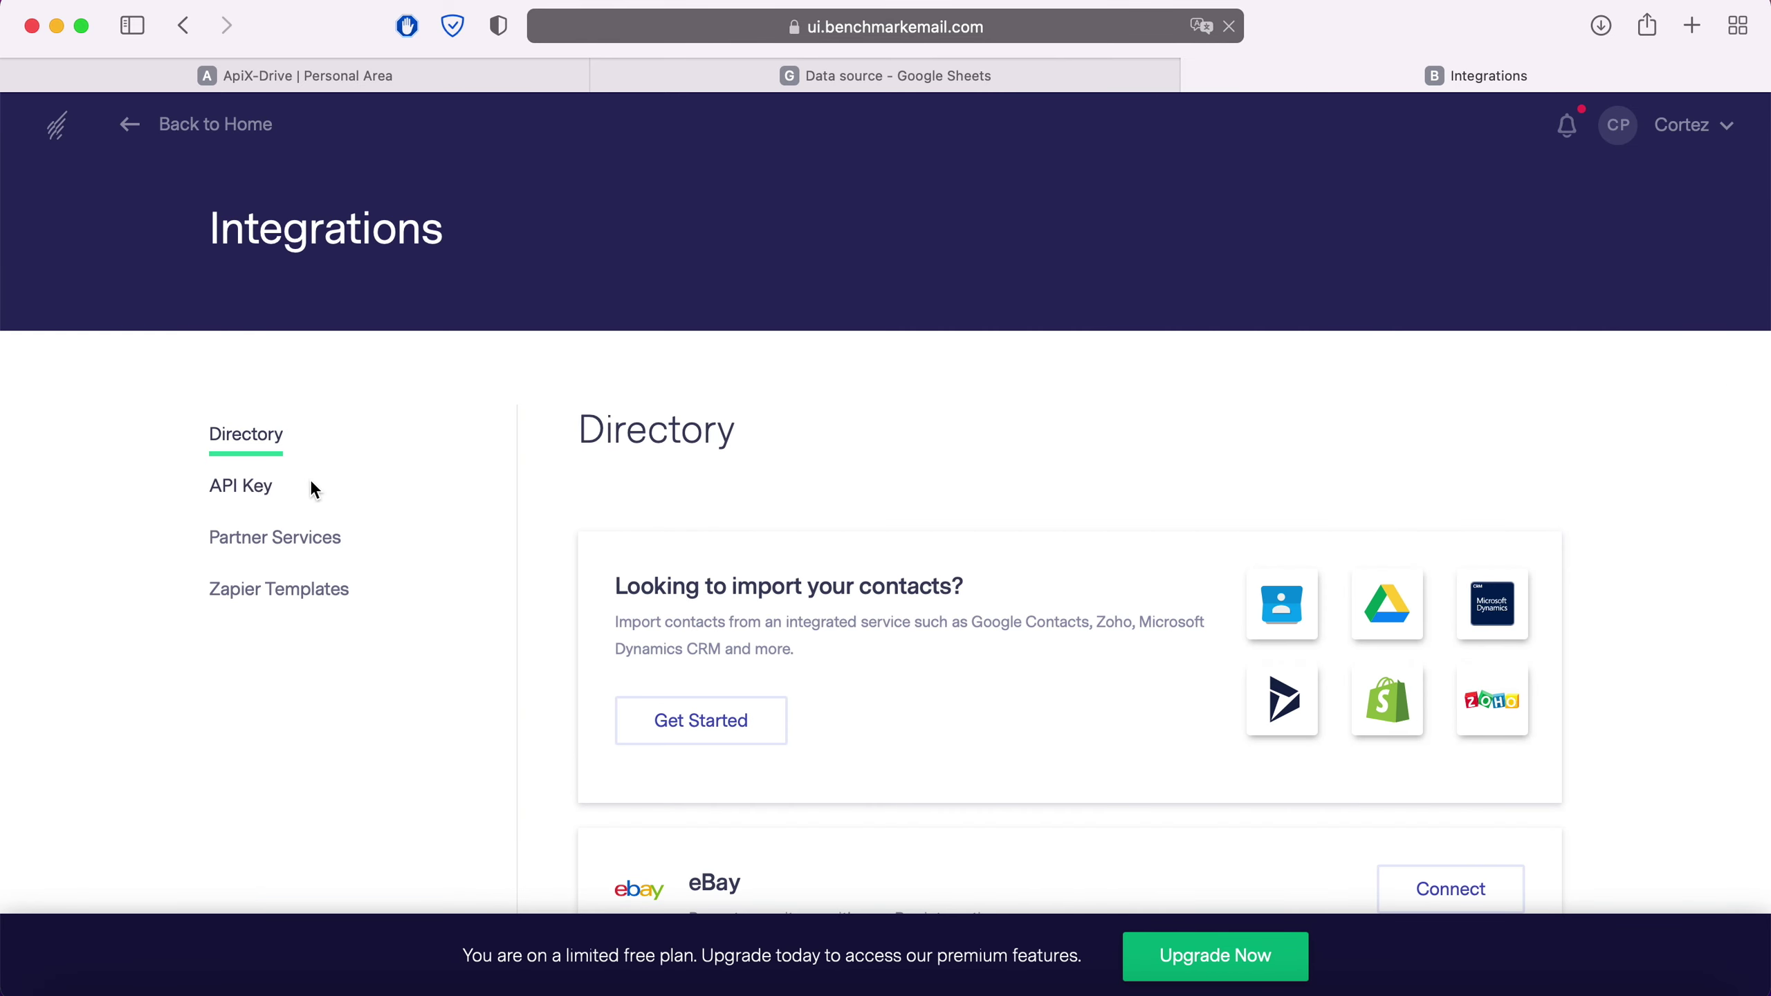
pyautogui.click(260, 489)
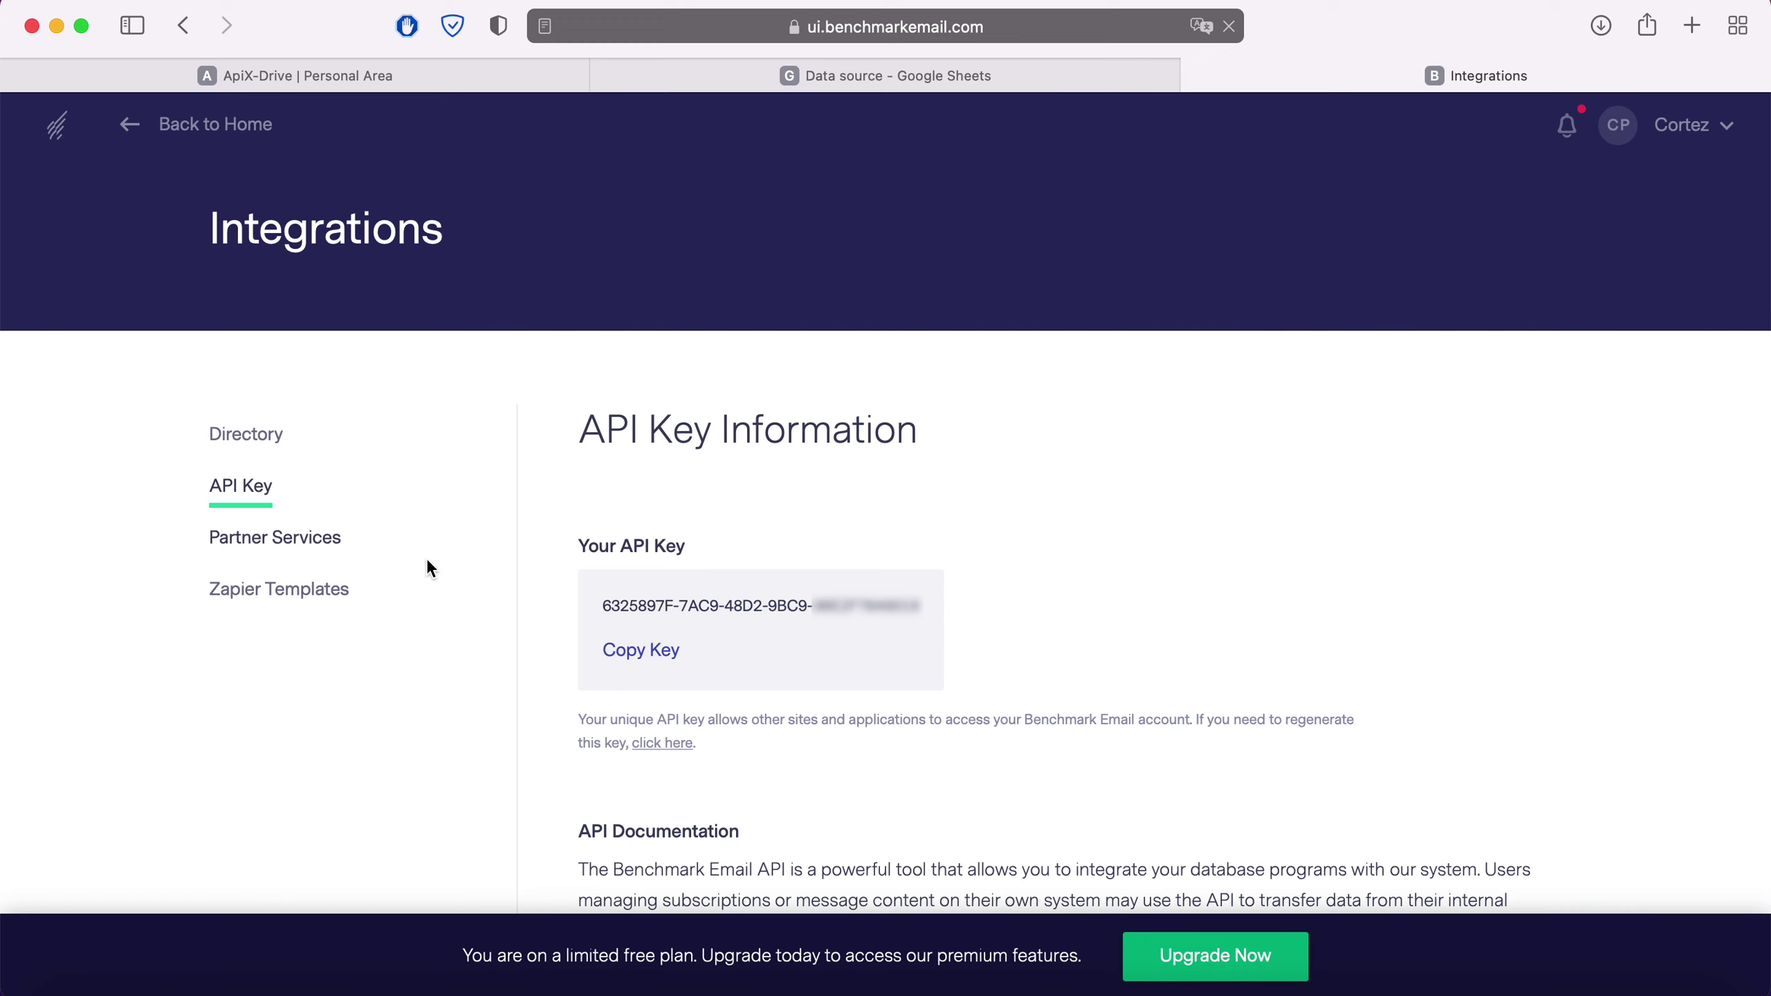
pyautogui.moveTo(603, 605); pyautogui.dragTo(918, 605)
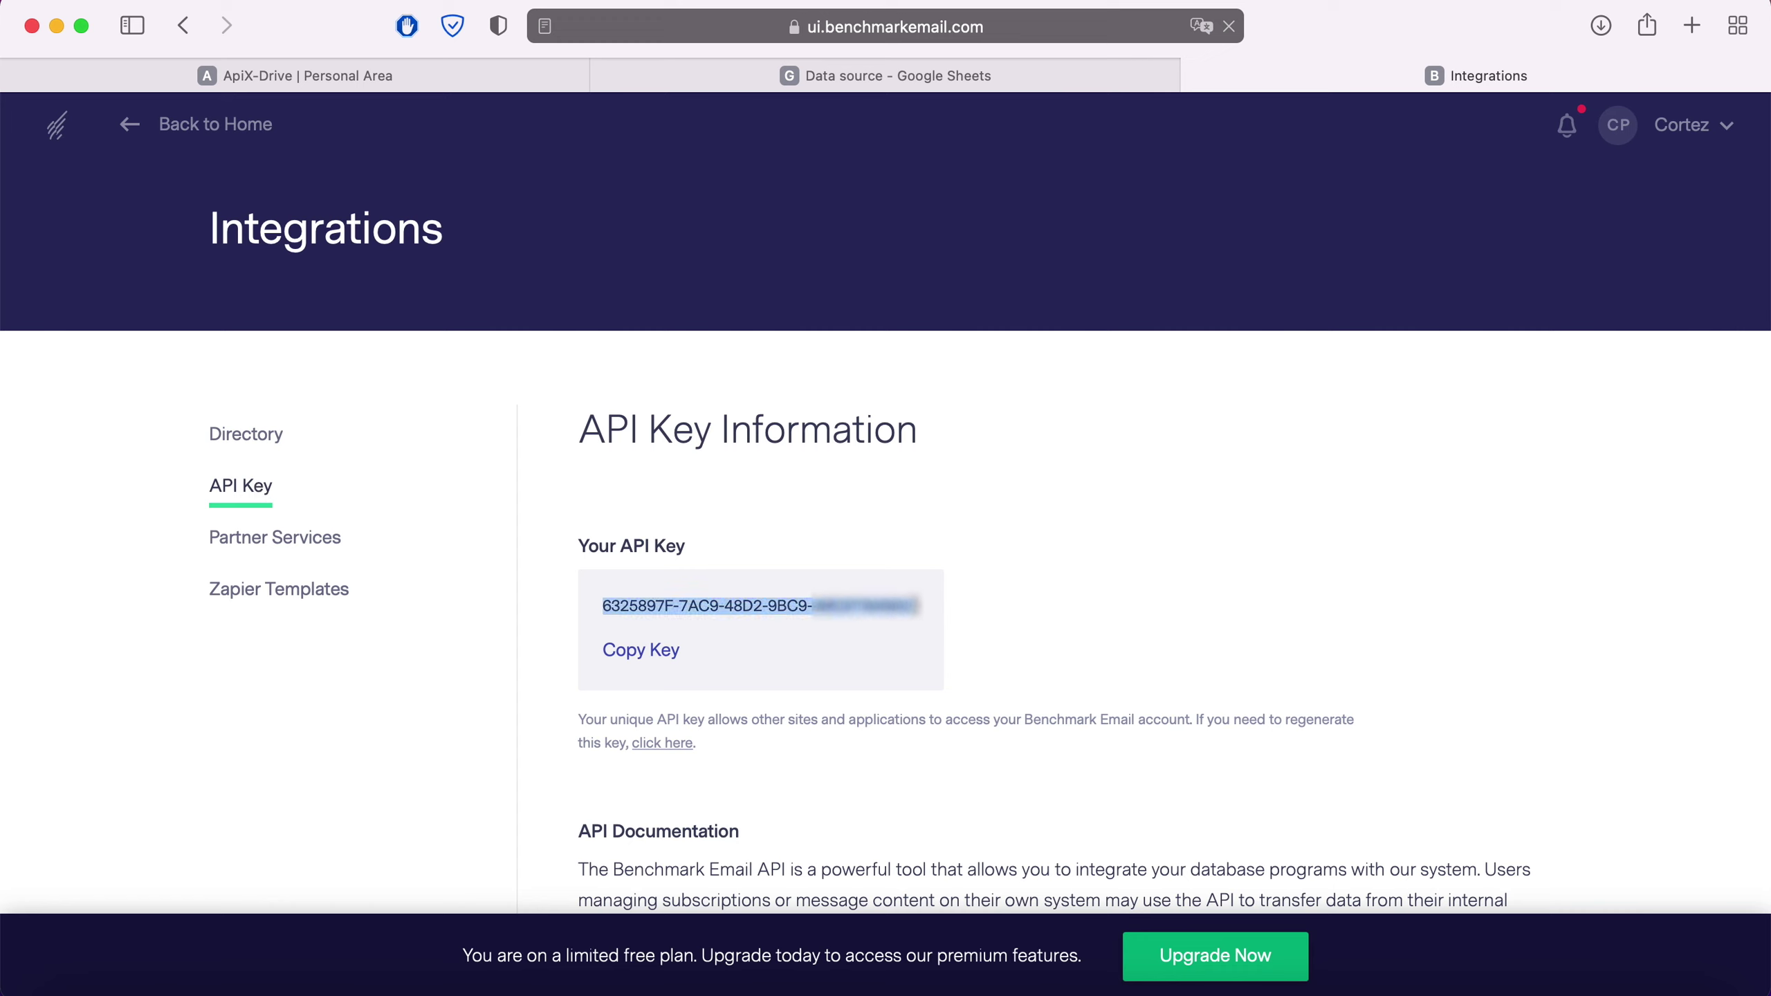
pyautogui.rightClick(868, 606)
pyautogui.click(931, 713)
pyautogui.click(490, 77)
# Step: Paste the copied API key into the API Key field and save the connection
pyautogui.rightClick(710, 522)
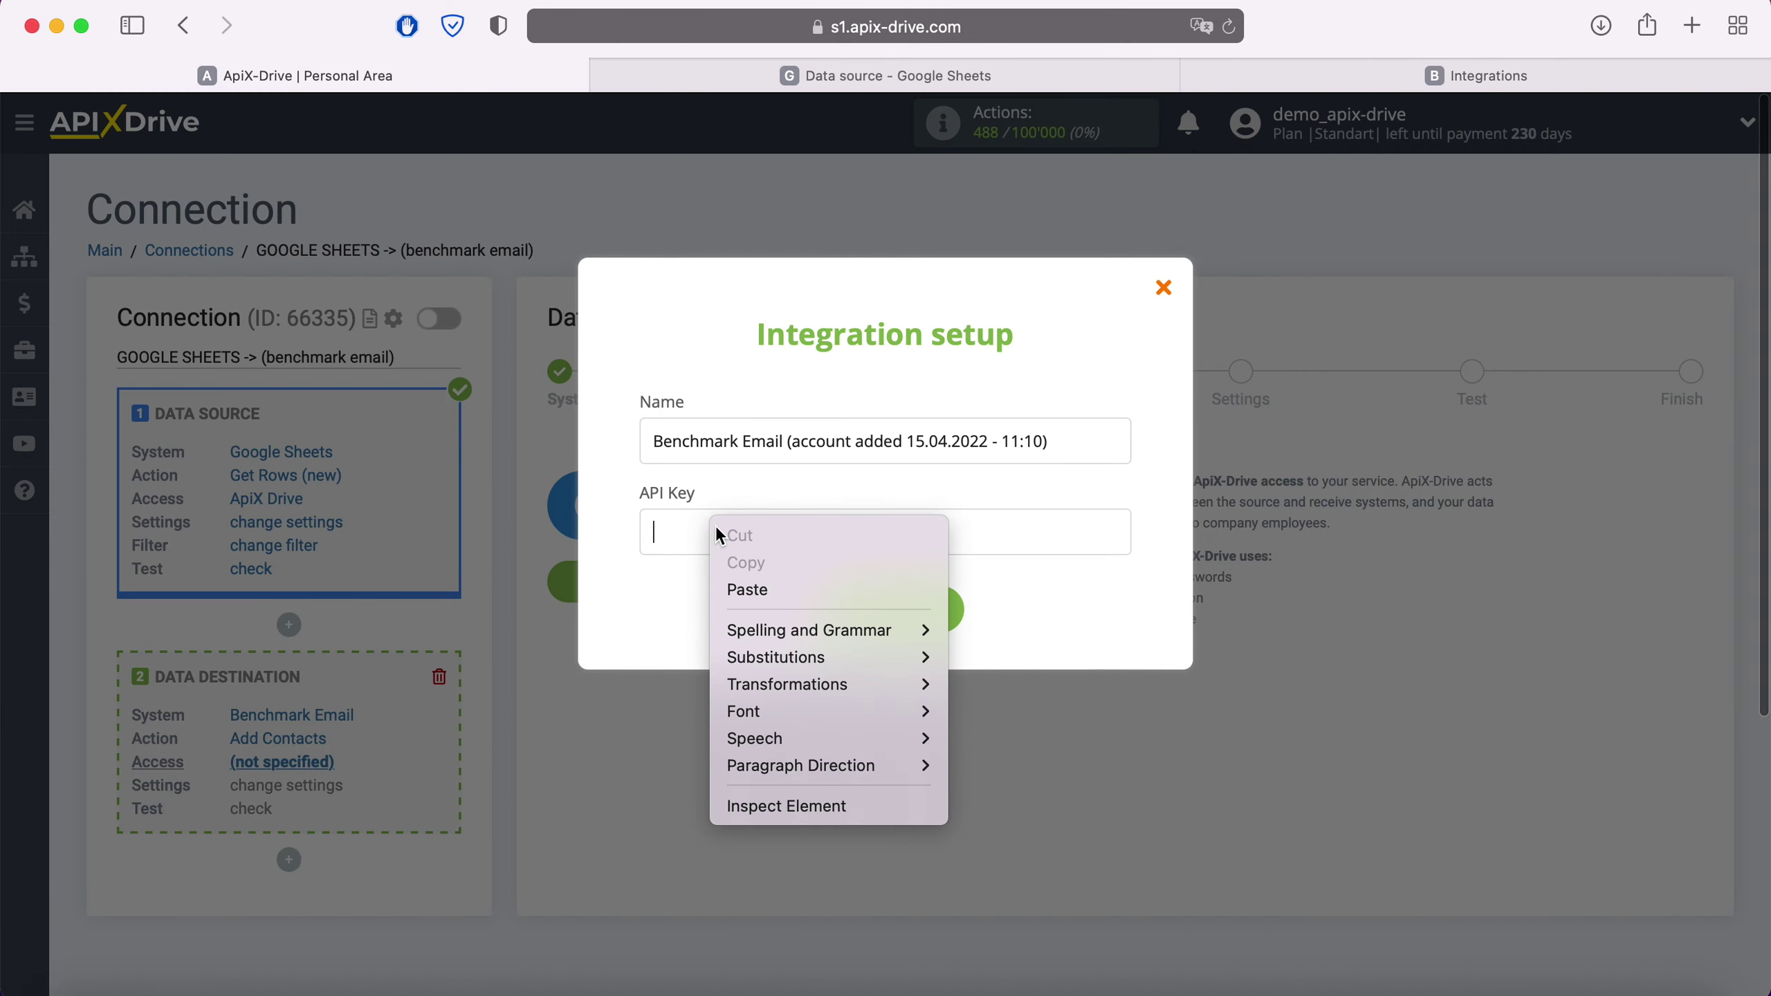
pyautogui.click(764, 581)
pyautogui.click(941, 613)
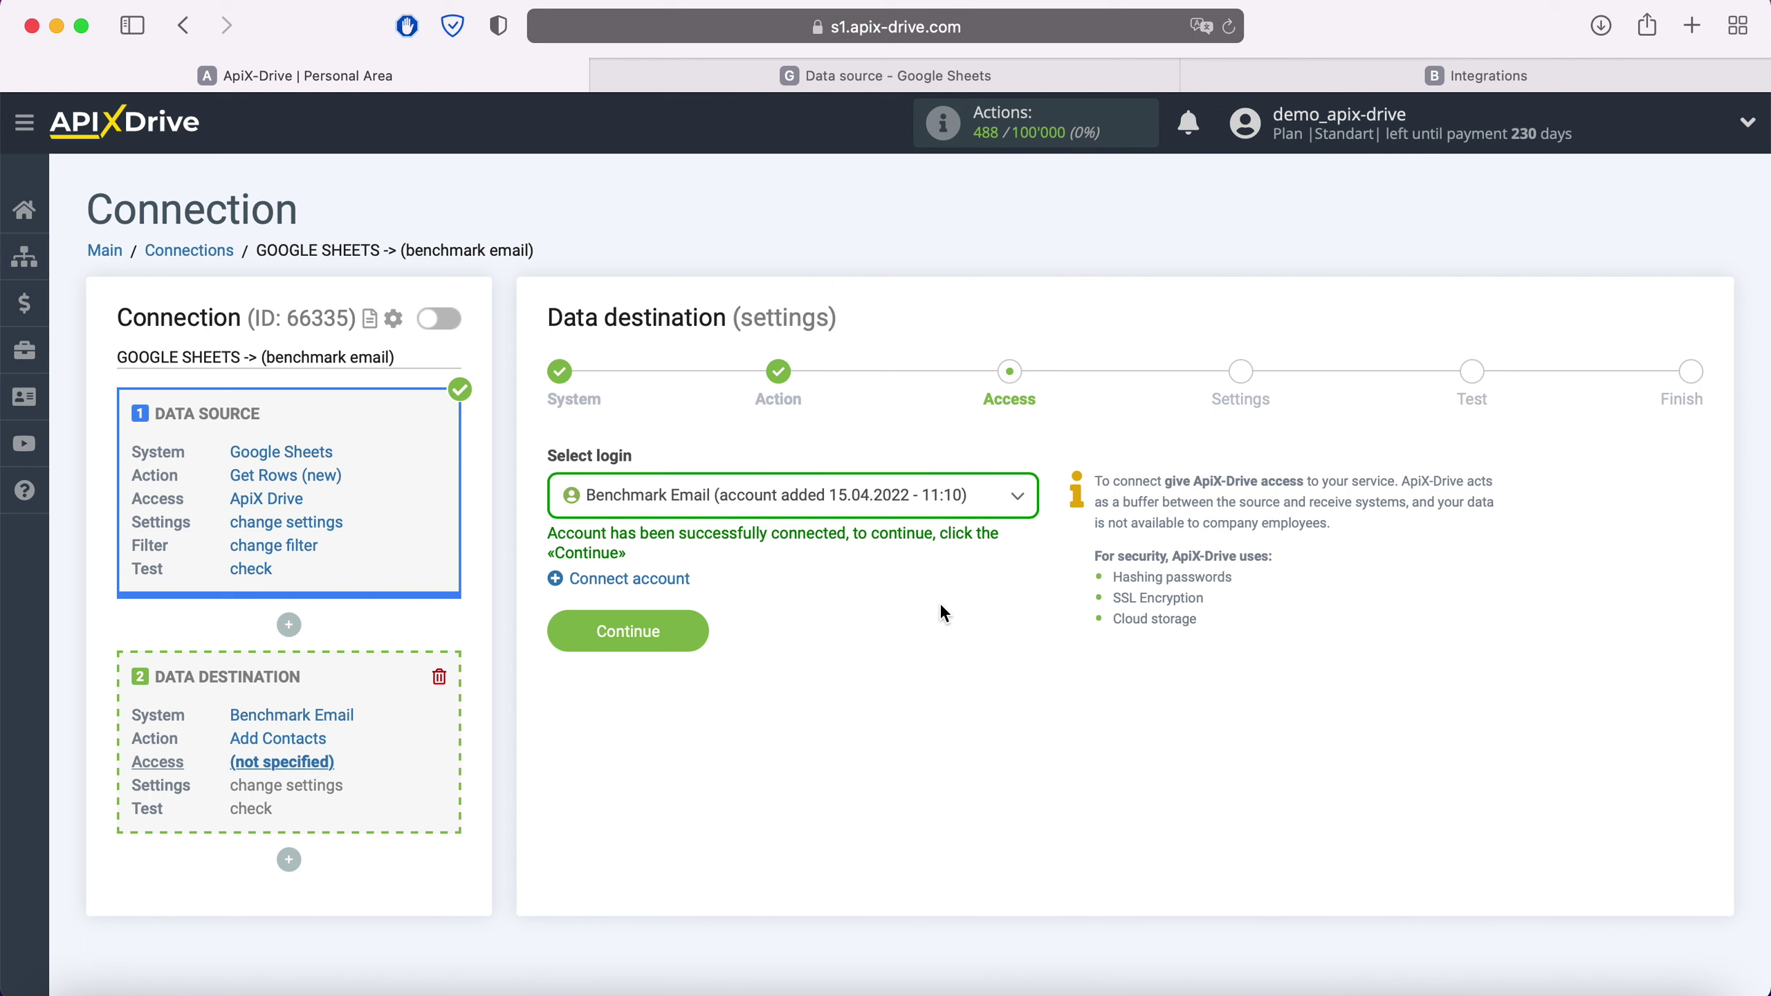
# Step: Select the connected Benchmark Email account as the login and continue to Settings
pyautogui.click(883, 497)
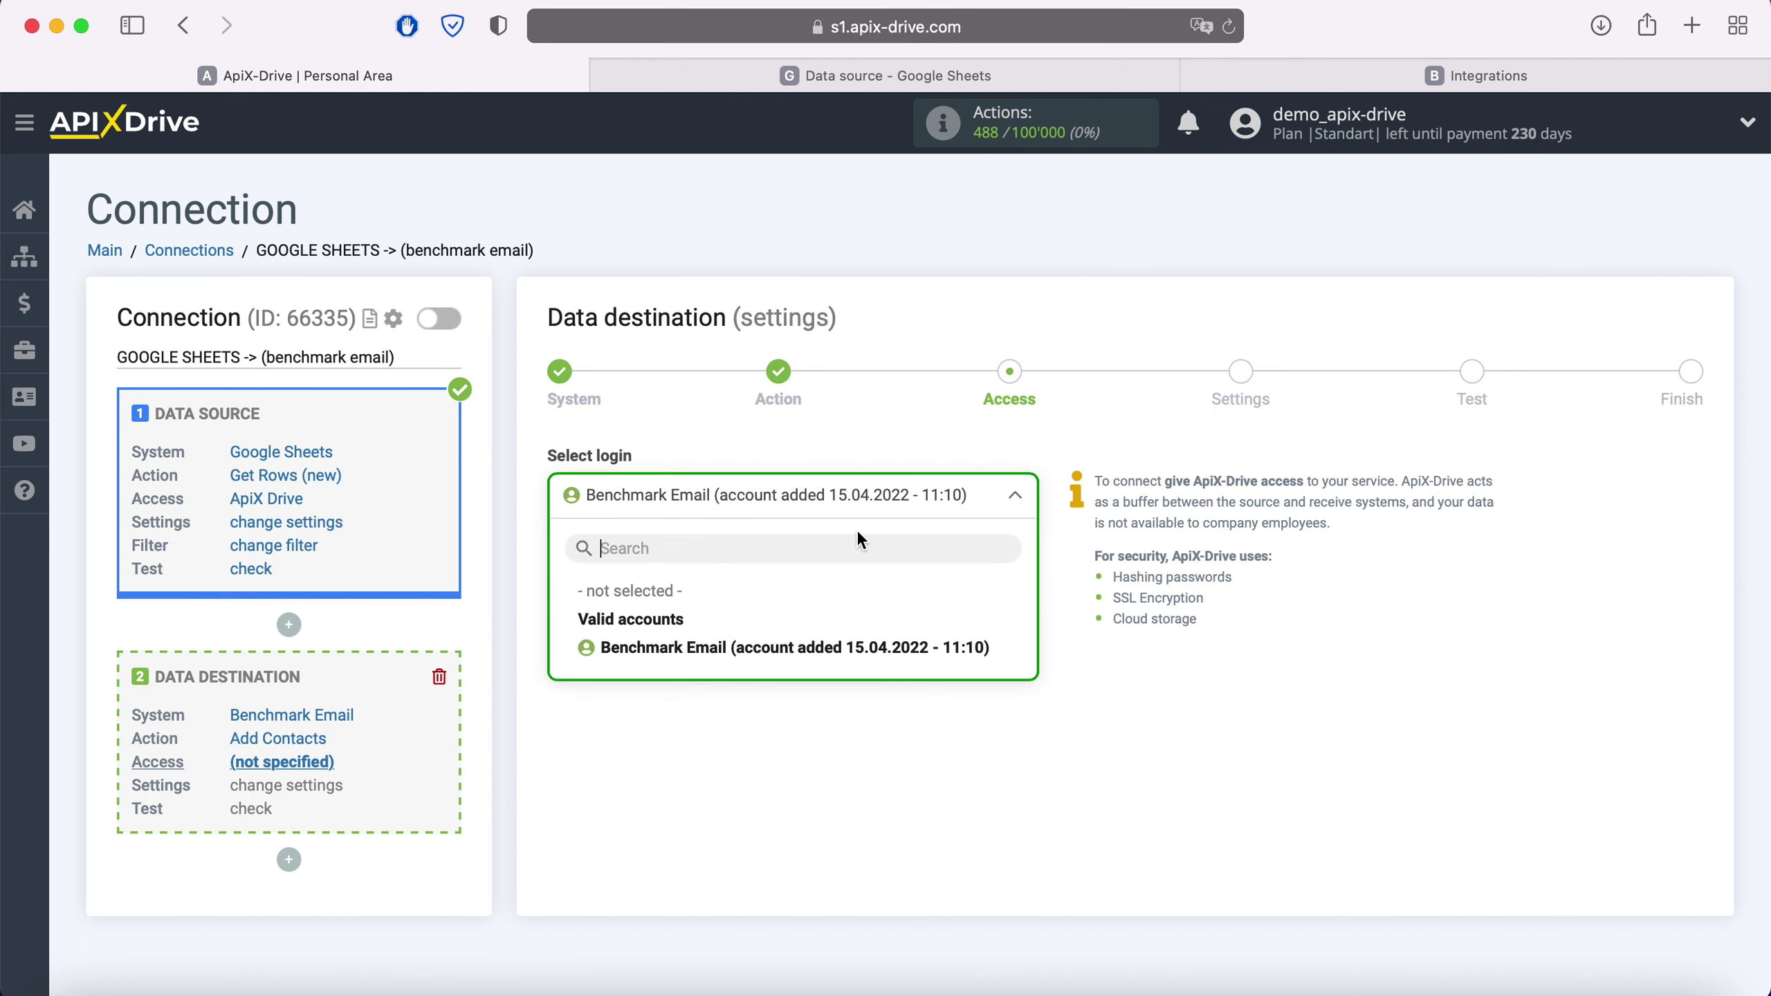
pyautogui.click(811, 660)
pyautogui.click(693, 626)
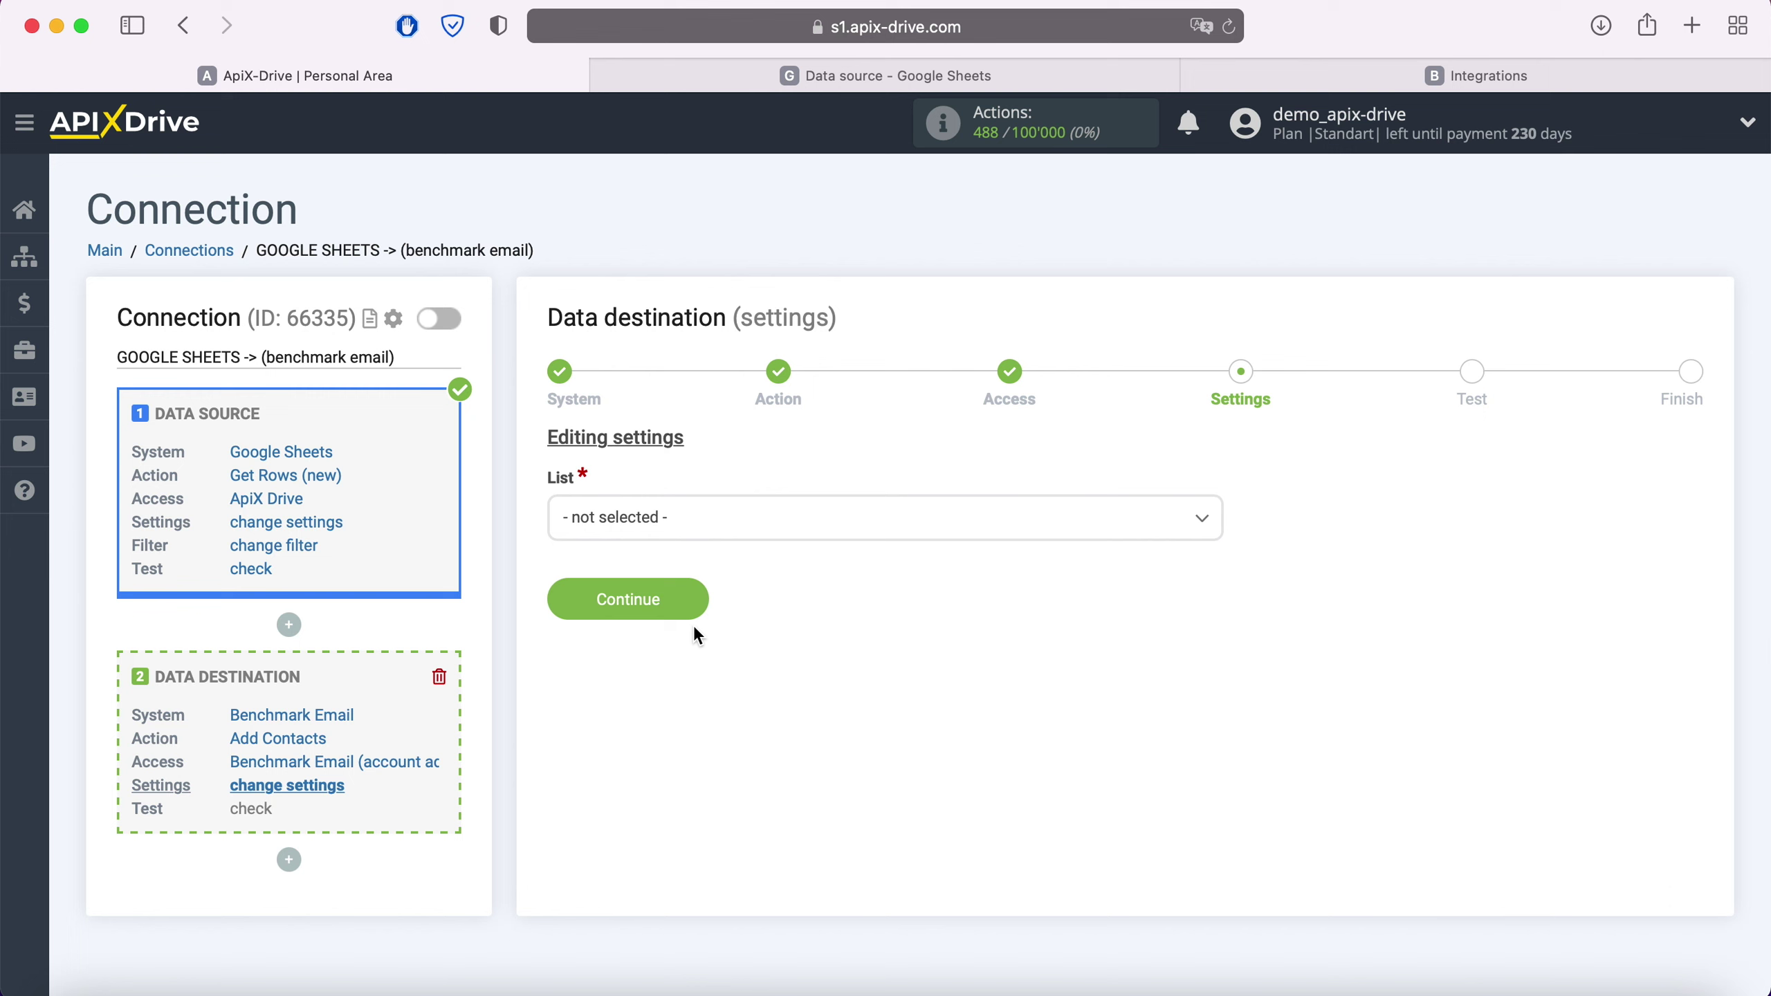
# Step: Send contacts to the New Leads list and fill E-mail from Column E
pyautogui.click(742, 507)
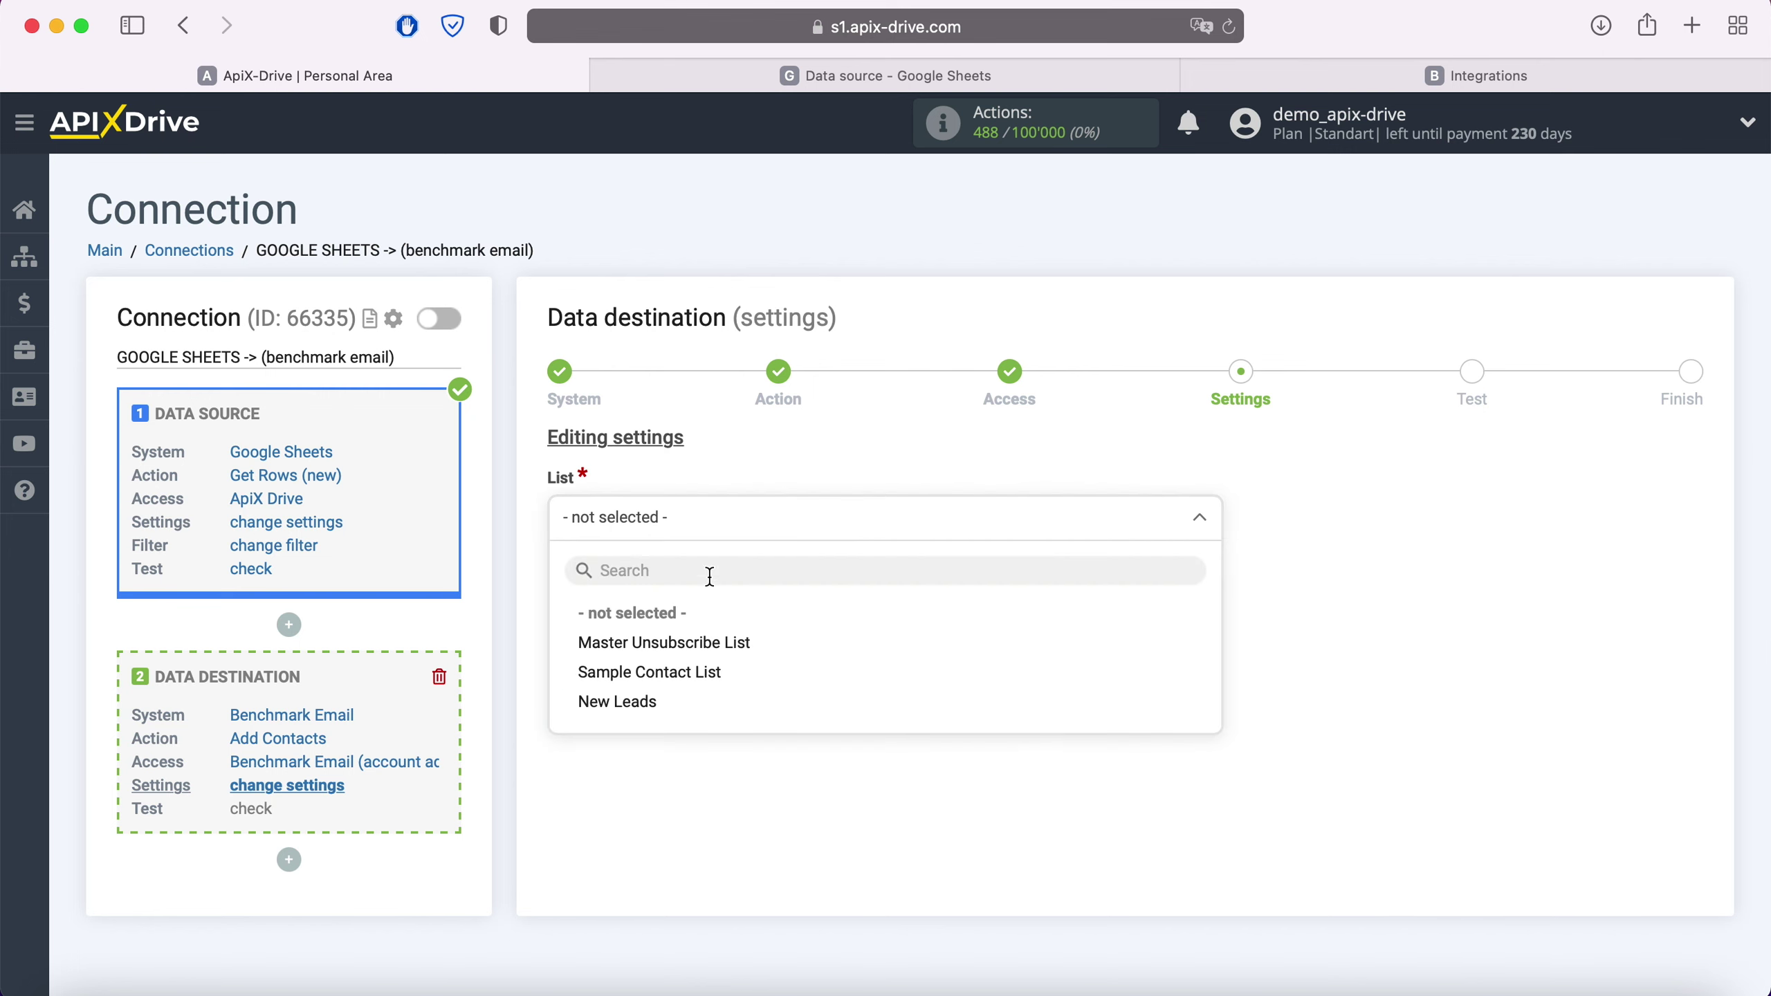
pyautogui.click(618, 701)
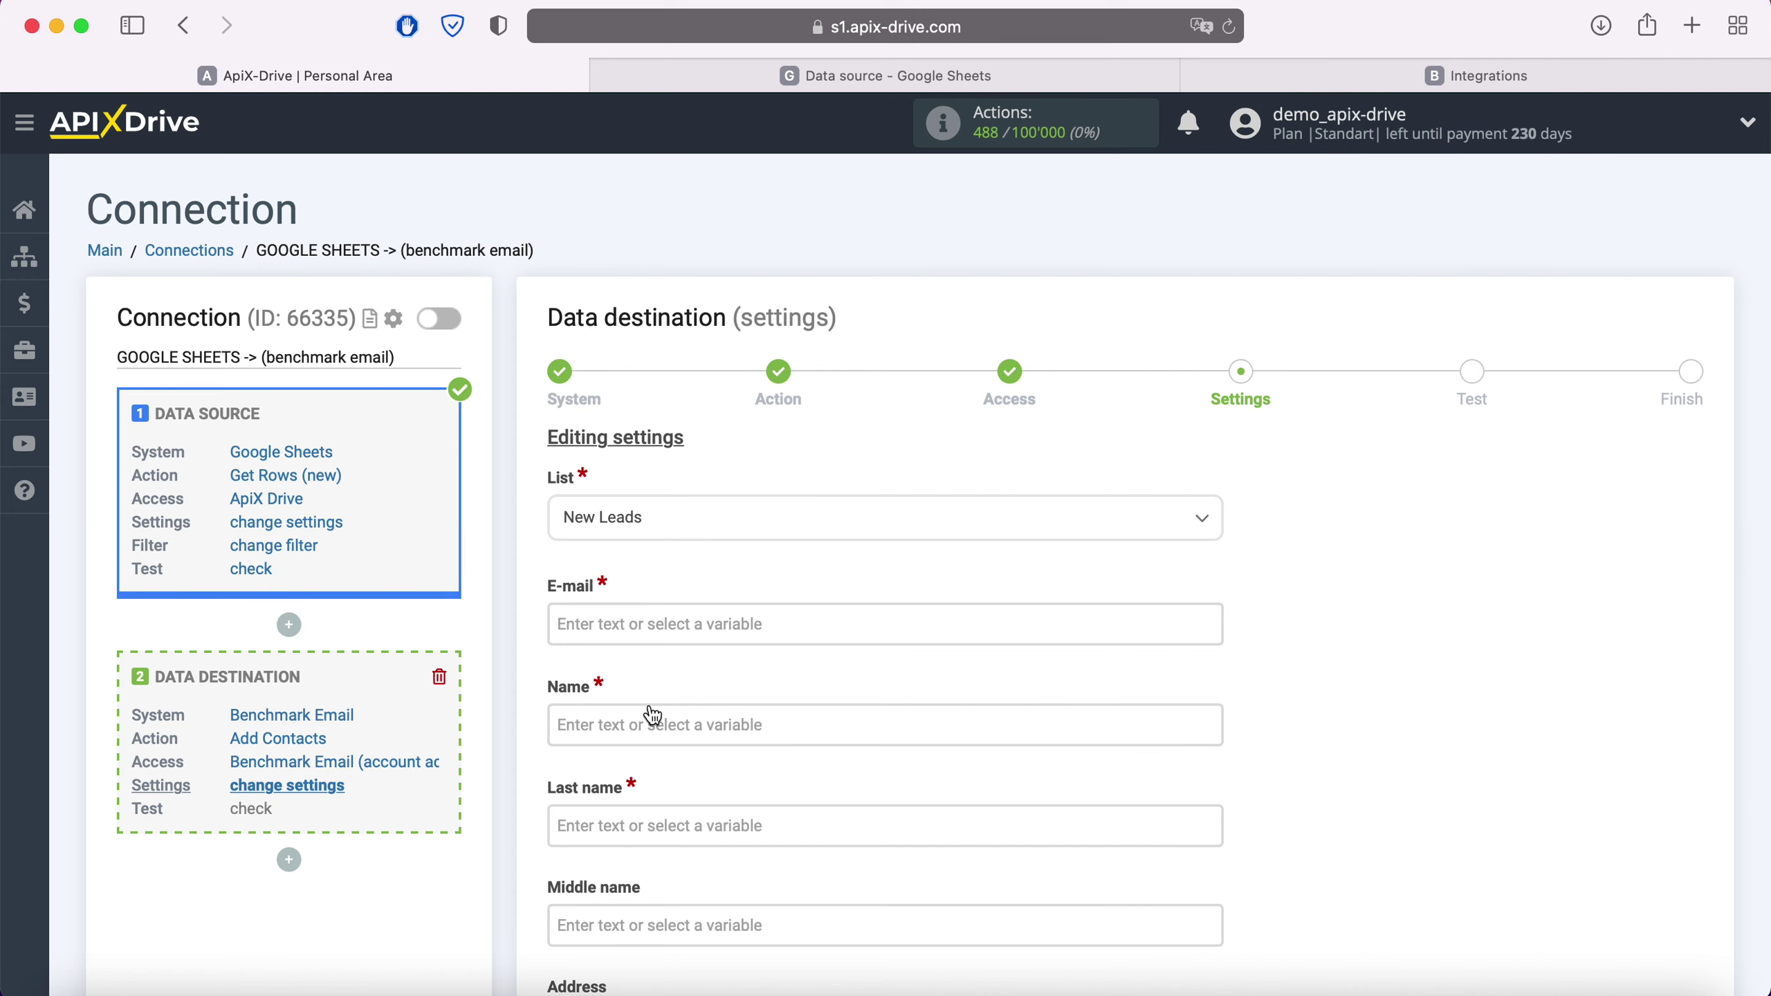
pyautogui.click(647, 625)
pyautogui.scroll(-5, 647, 626)
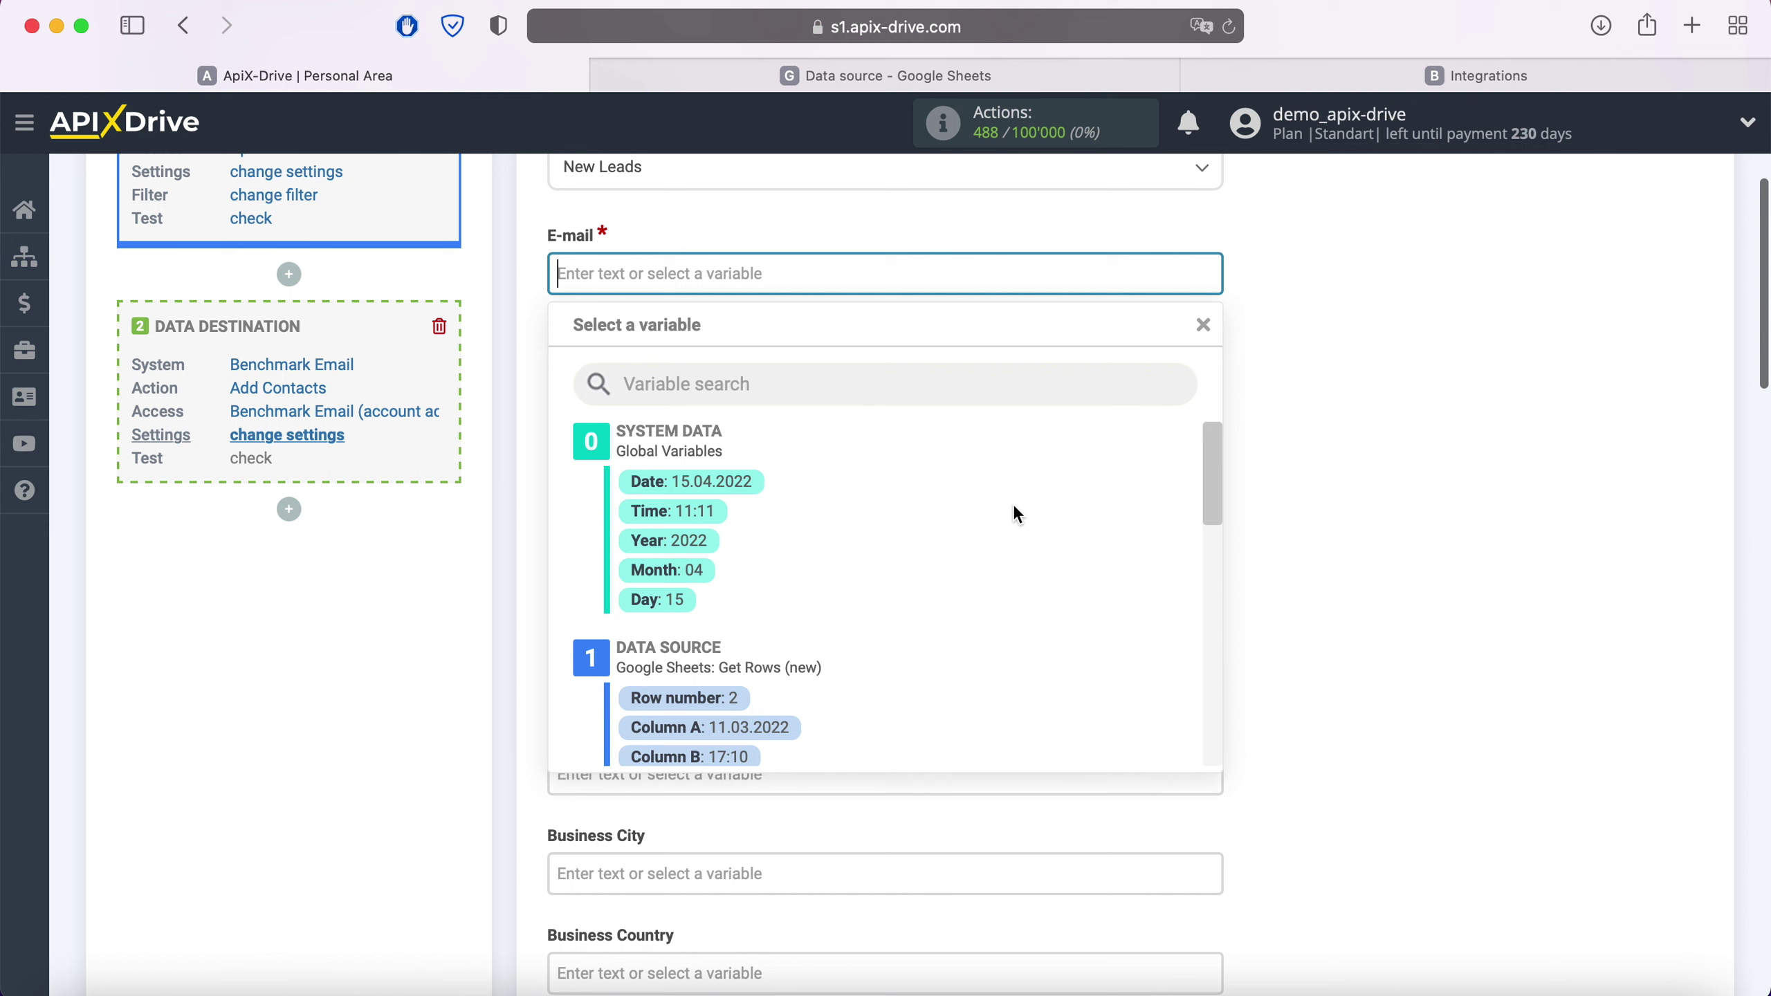
pyautogui.scroll(-3, 1014, 509)
pyautogui.click(868, 657)
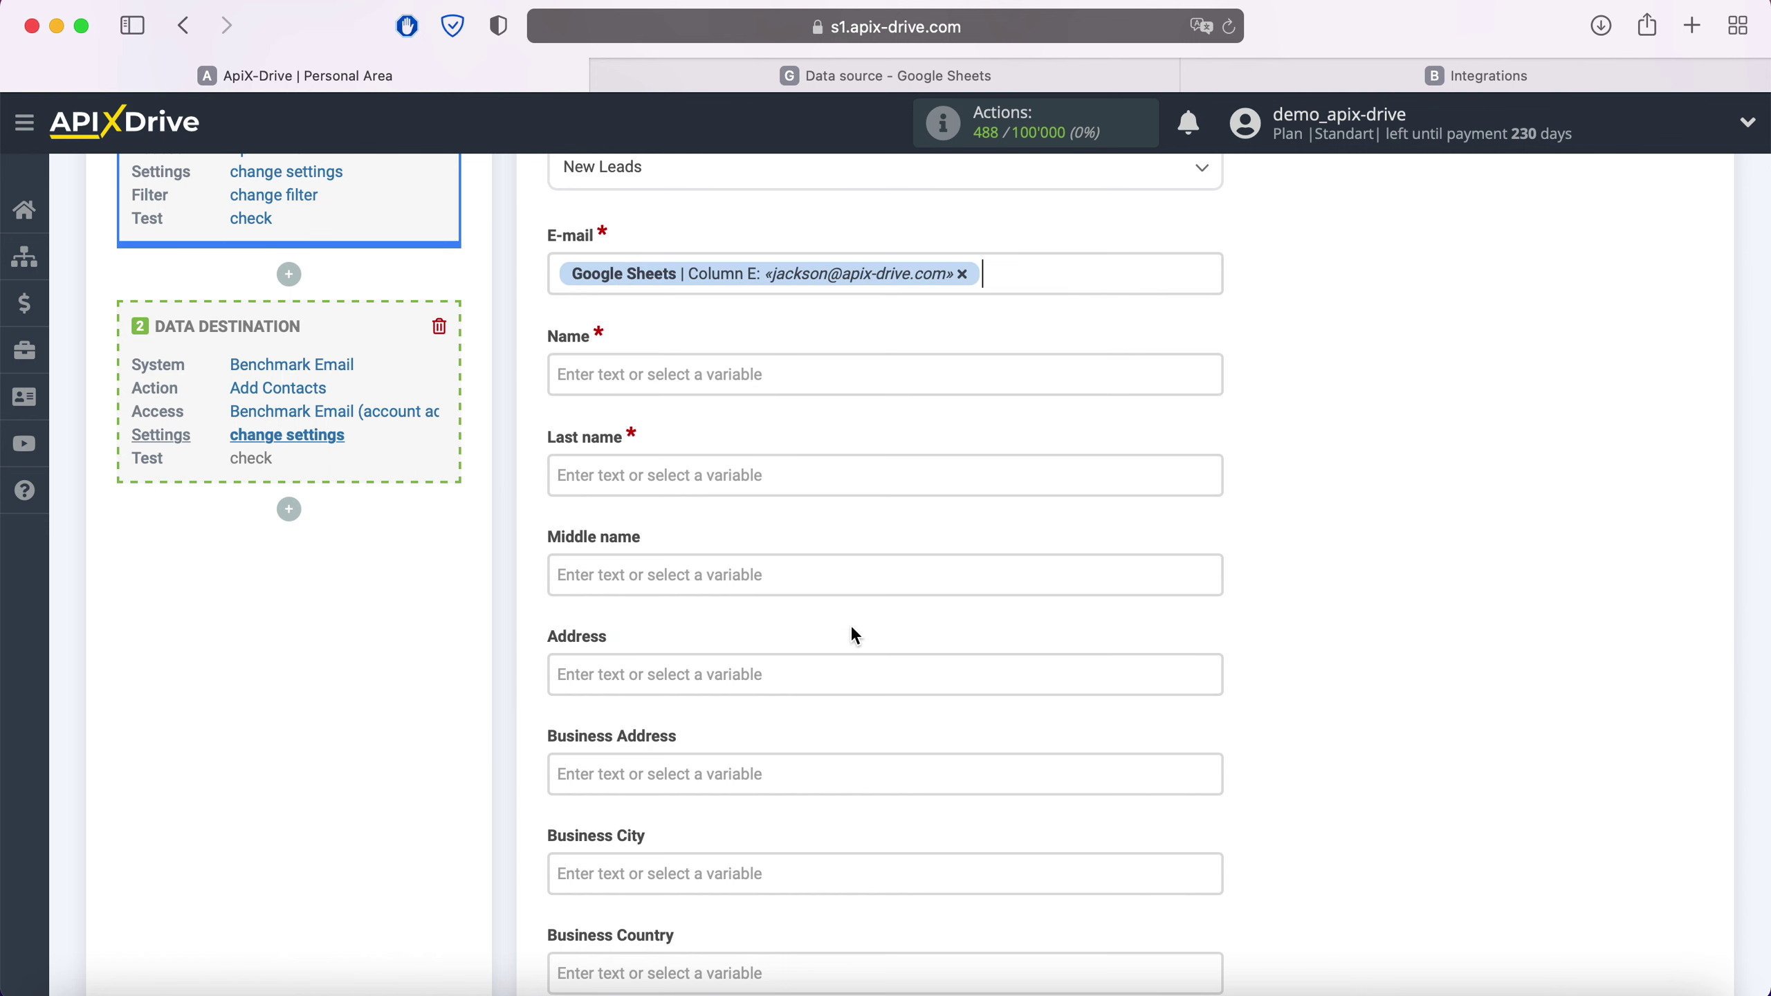
# Step: Fill Name from Column C and Last name from Column D
pyautogui.click(748, 366)
pyautogui.scroll(-2, 827, 536)
pyautogui.scroll(-5, 897, 488)
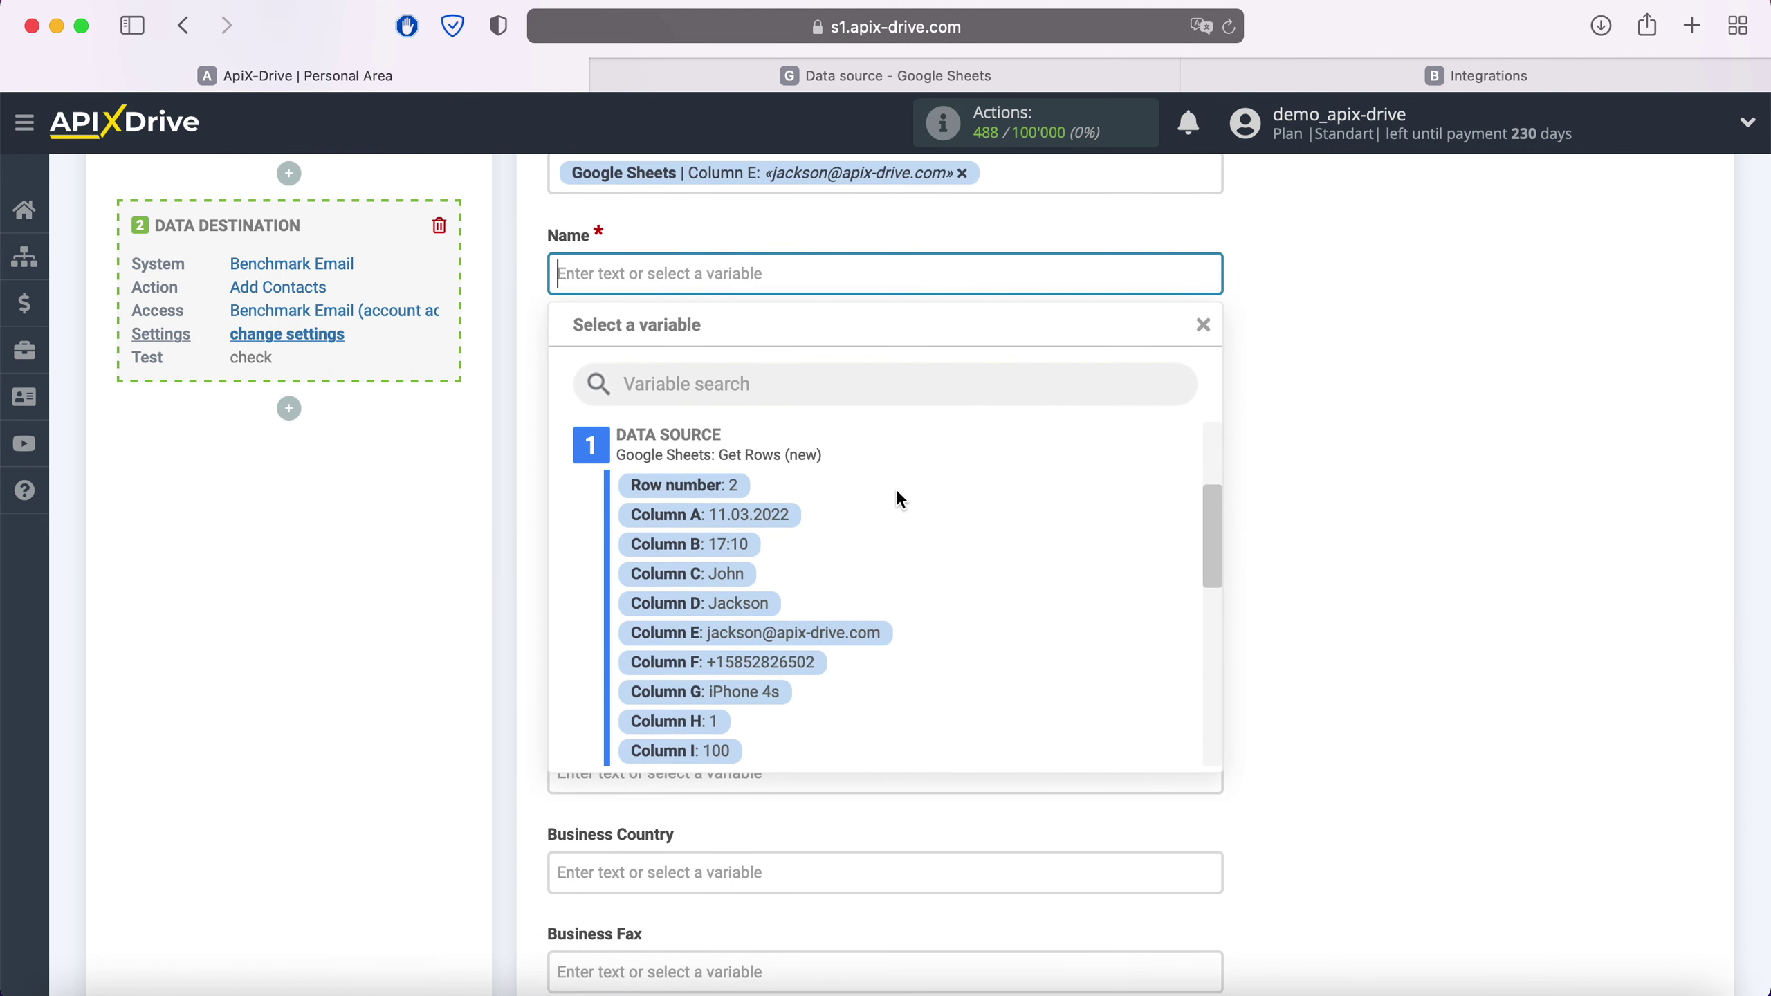
pyautogui.click(728, 574)
pyautogui.click(716, 375)
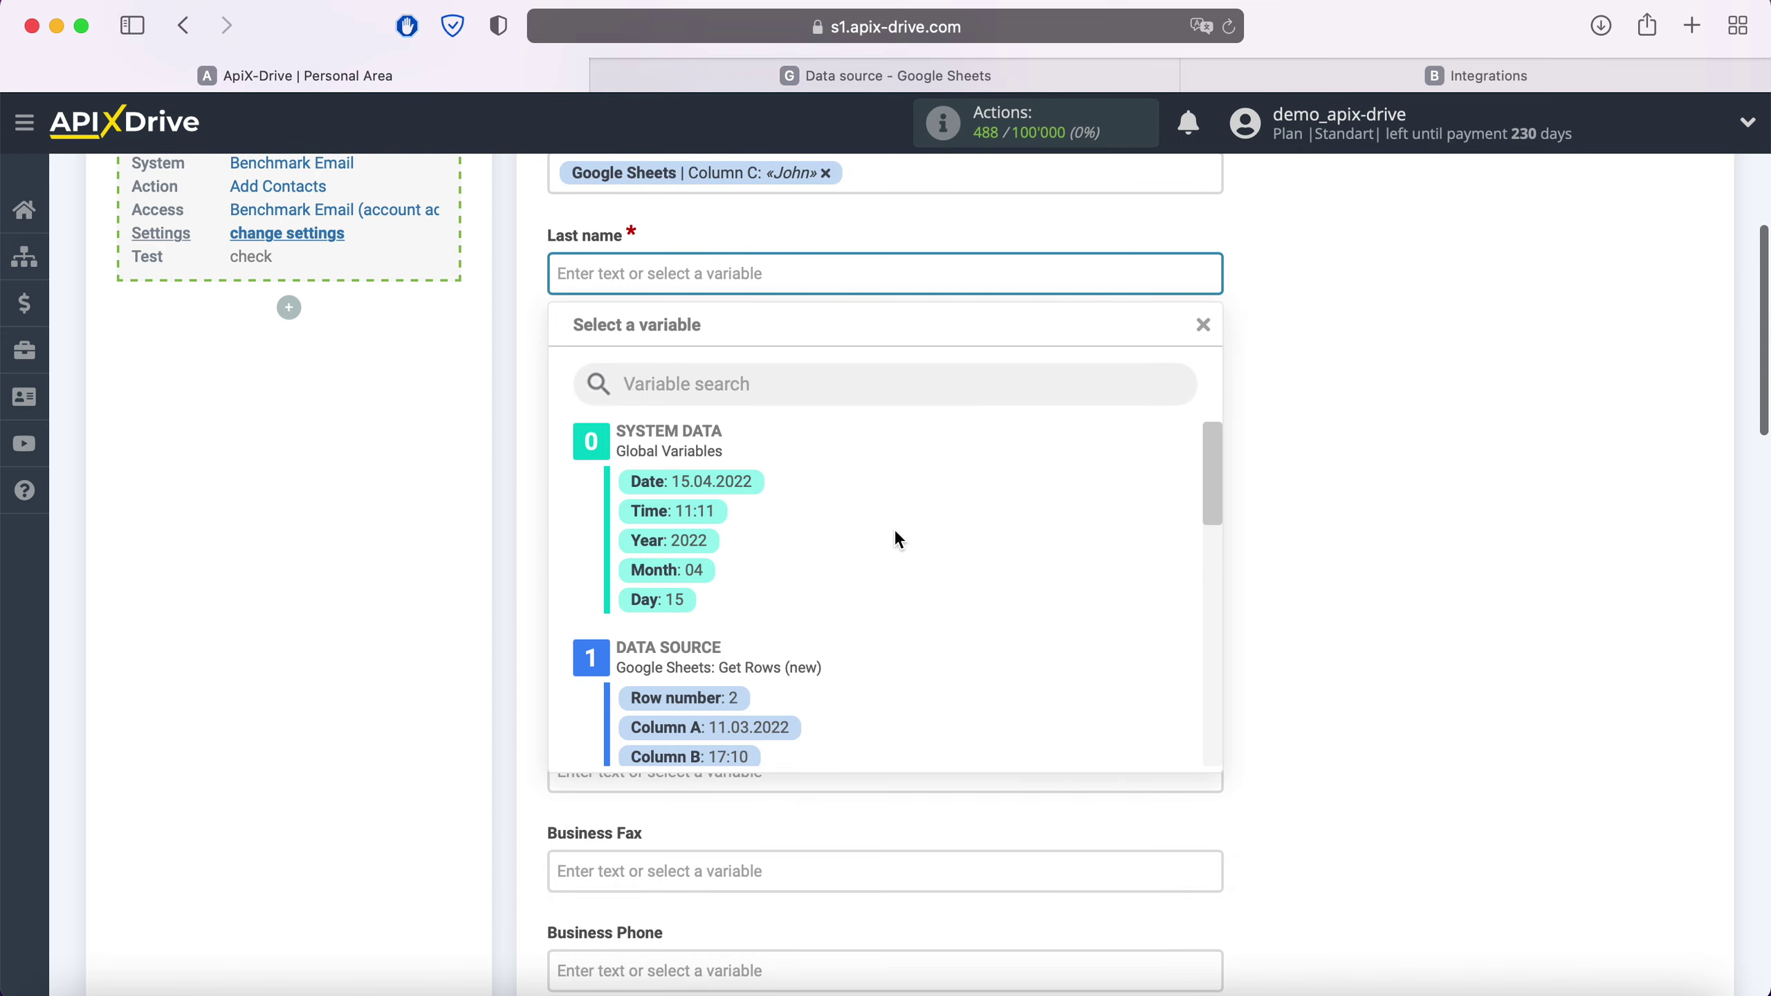
pyautogui.scroll(-3, 897, 534)
pyautogui.click(747, 647)
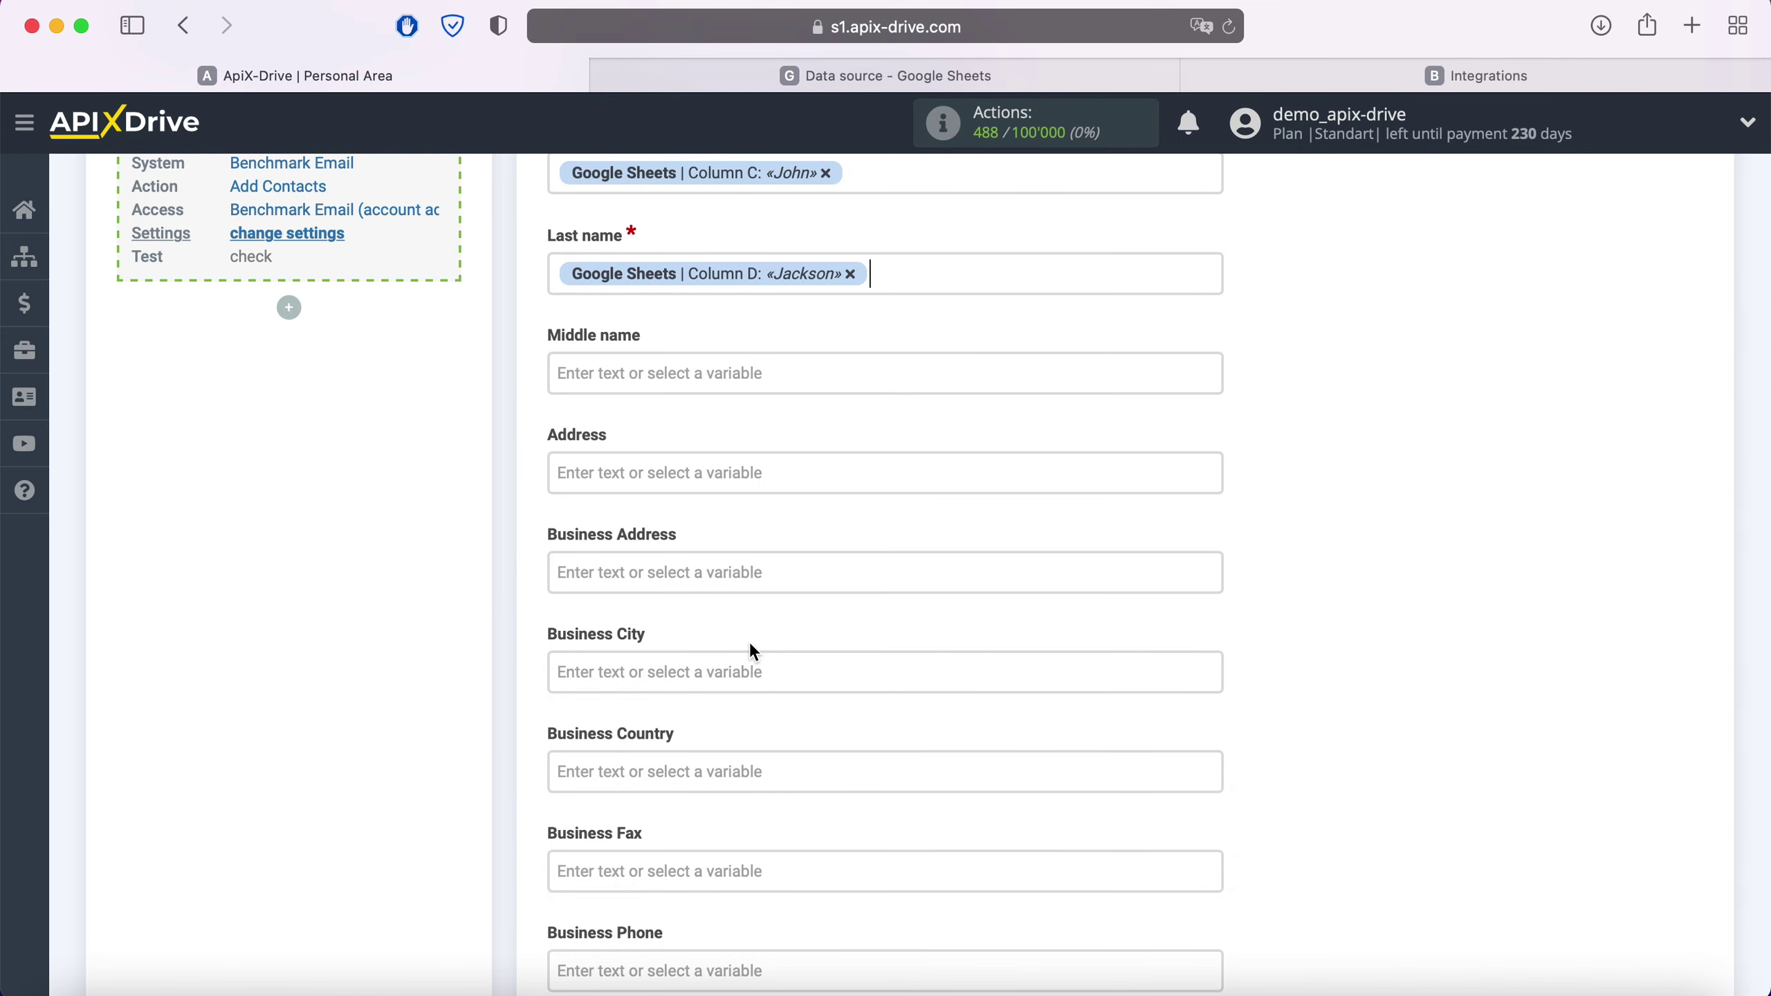
# Step: Fill both Business Phone and Cell Phone from Column F
pyautogui.scroll(-5, 798, 530)
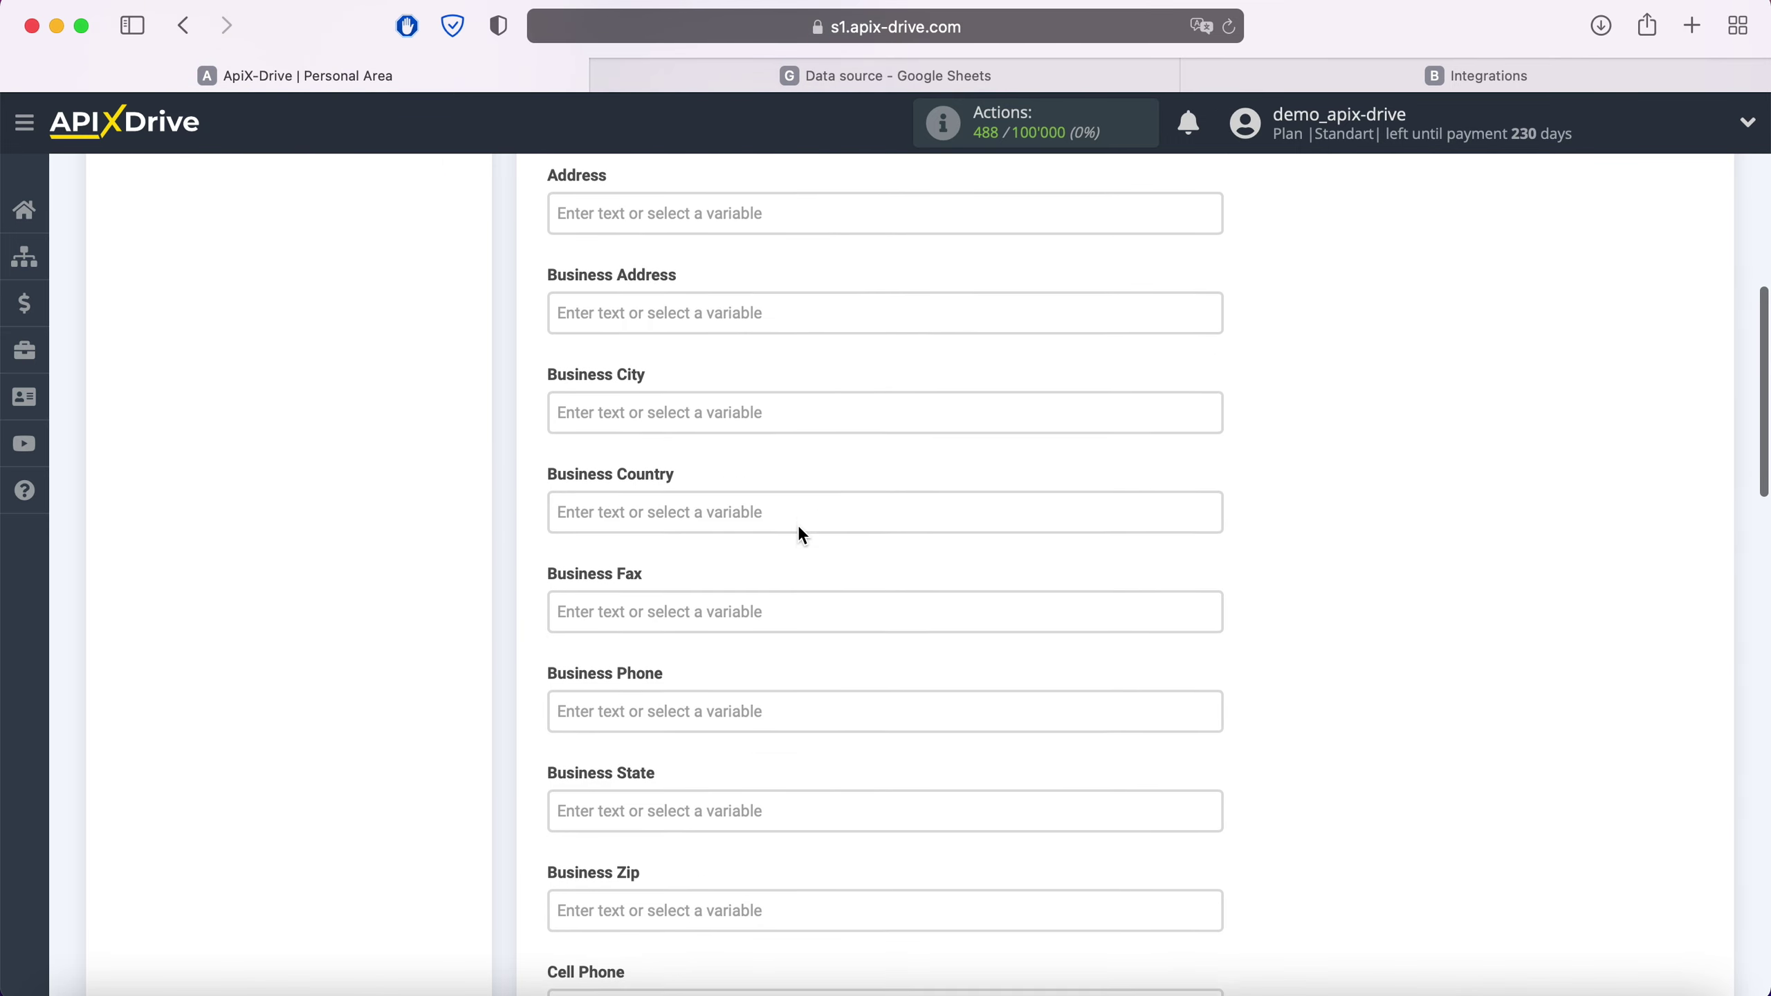
pyautogui.click(727, 589)
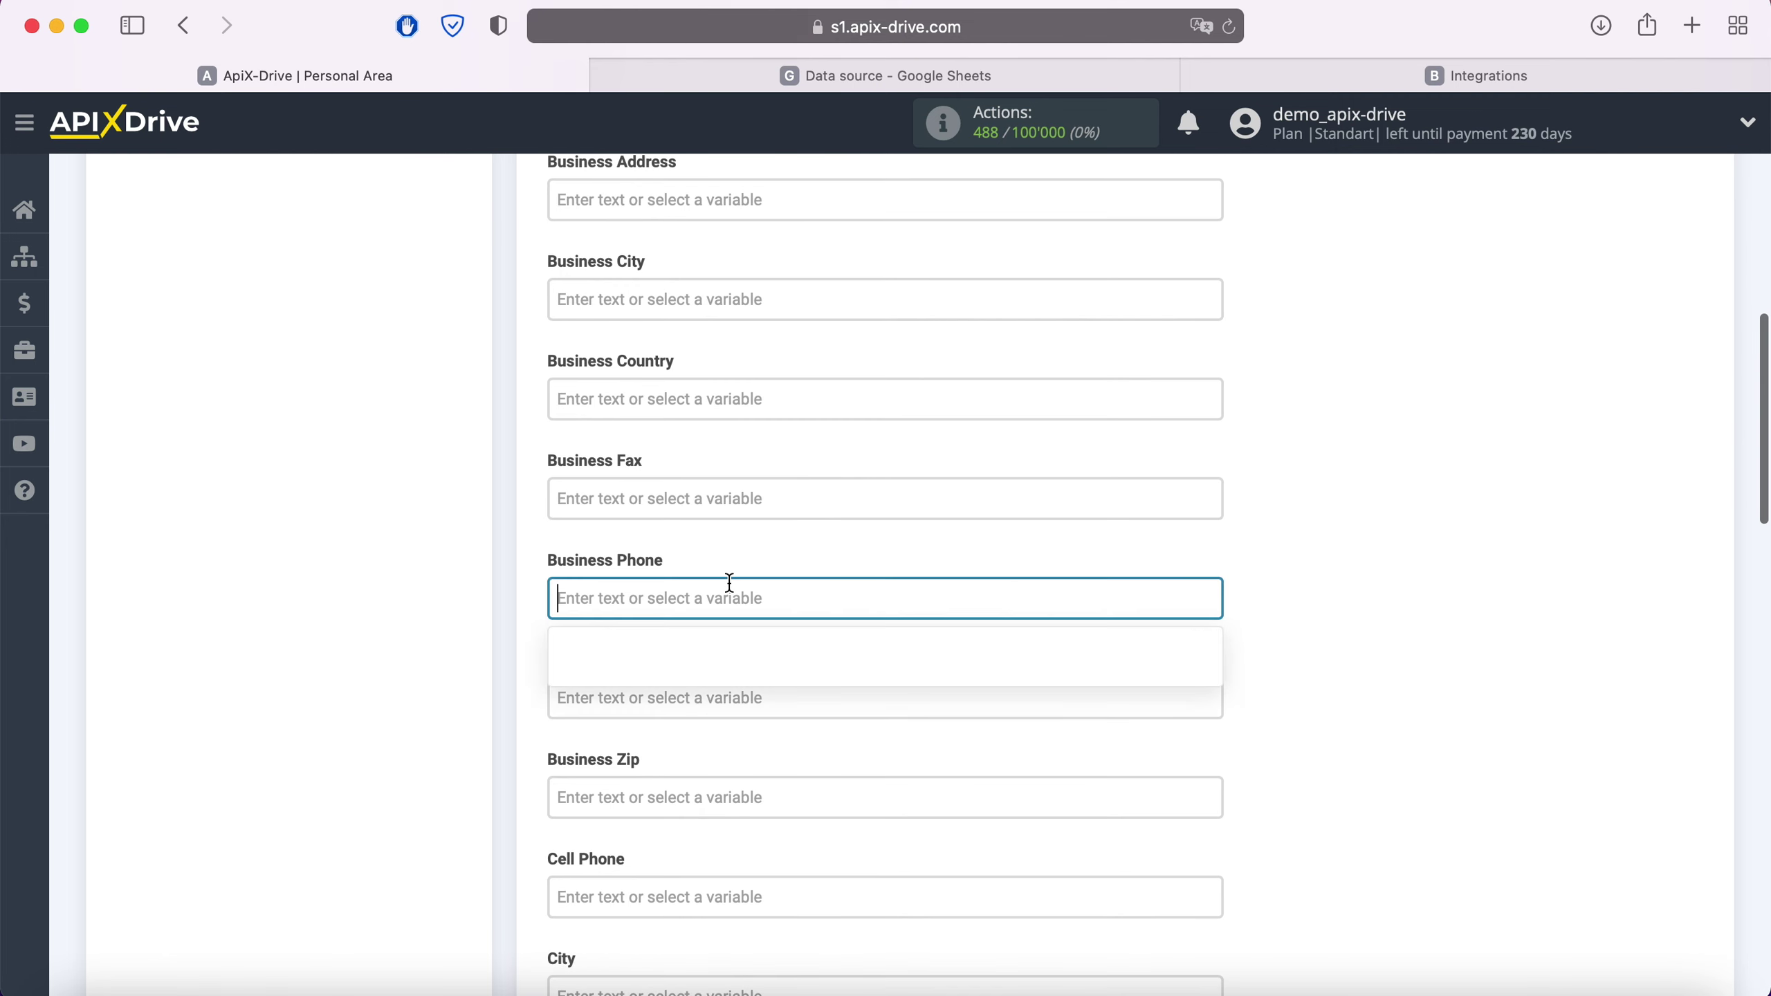
pyautogui.scroll(-3, 968, 542)
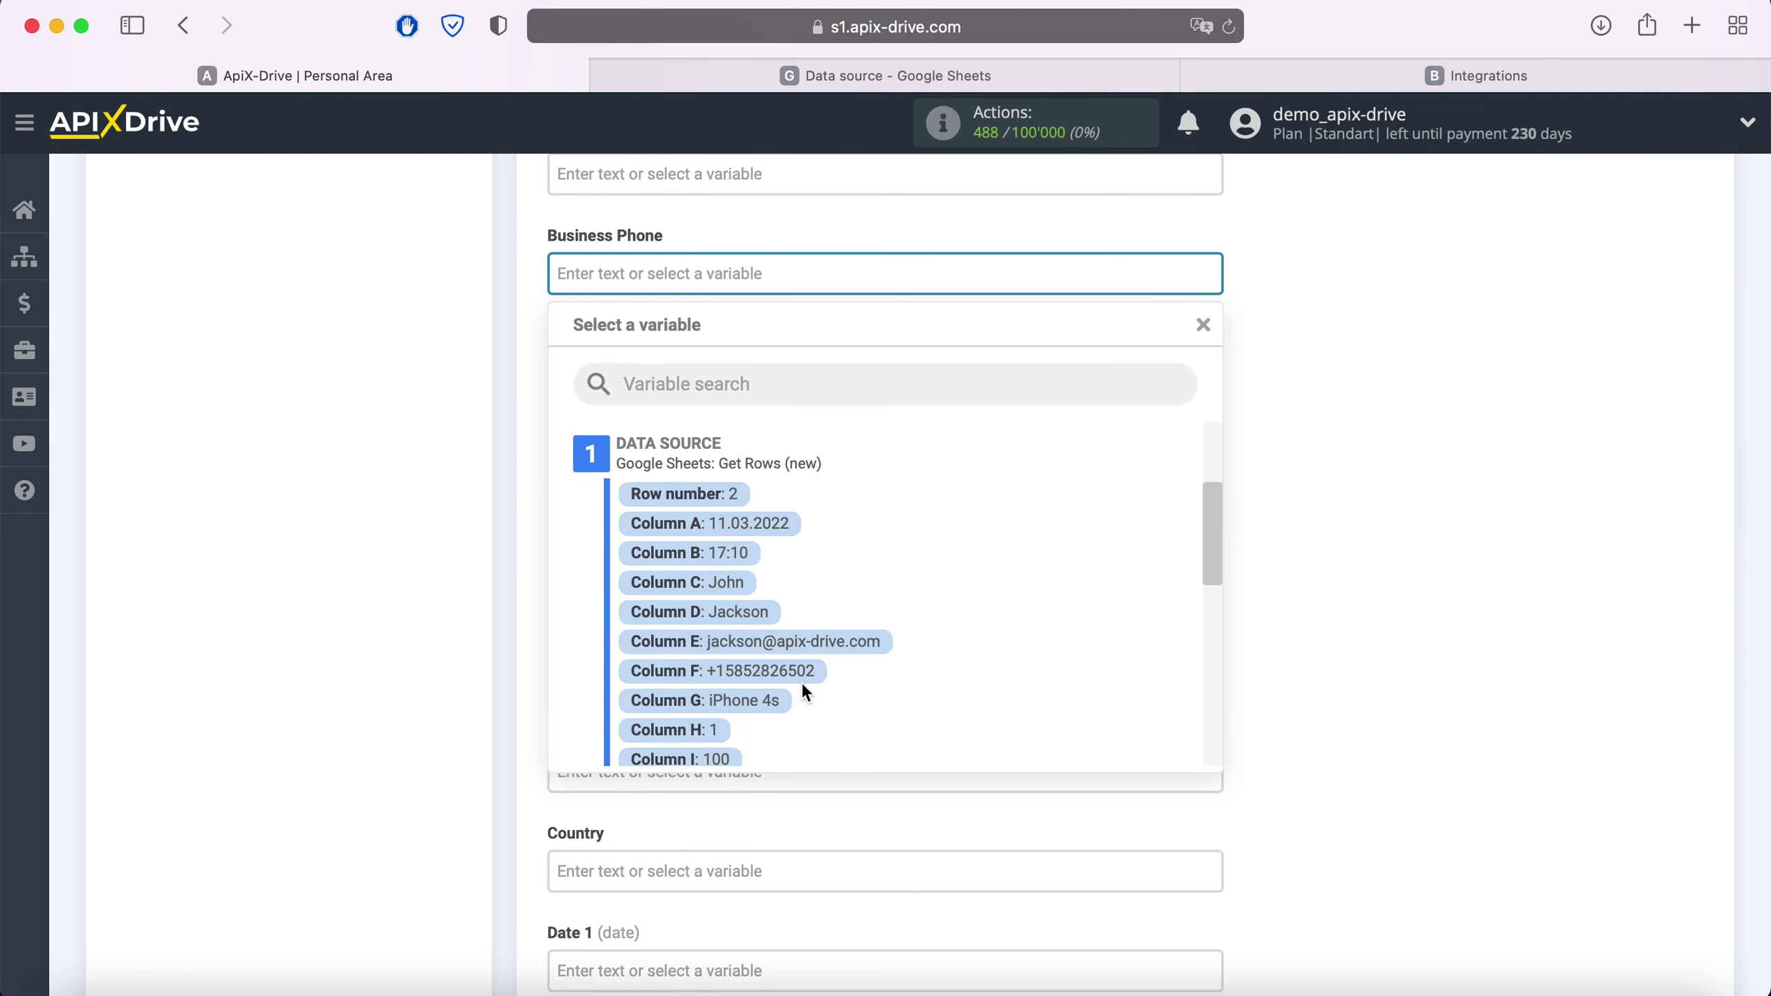
pyautogui.click(801, 672)
pyautogui.scroll(-5, 807, 613)
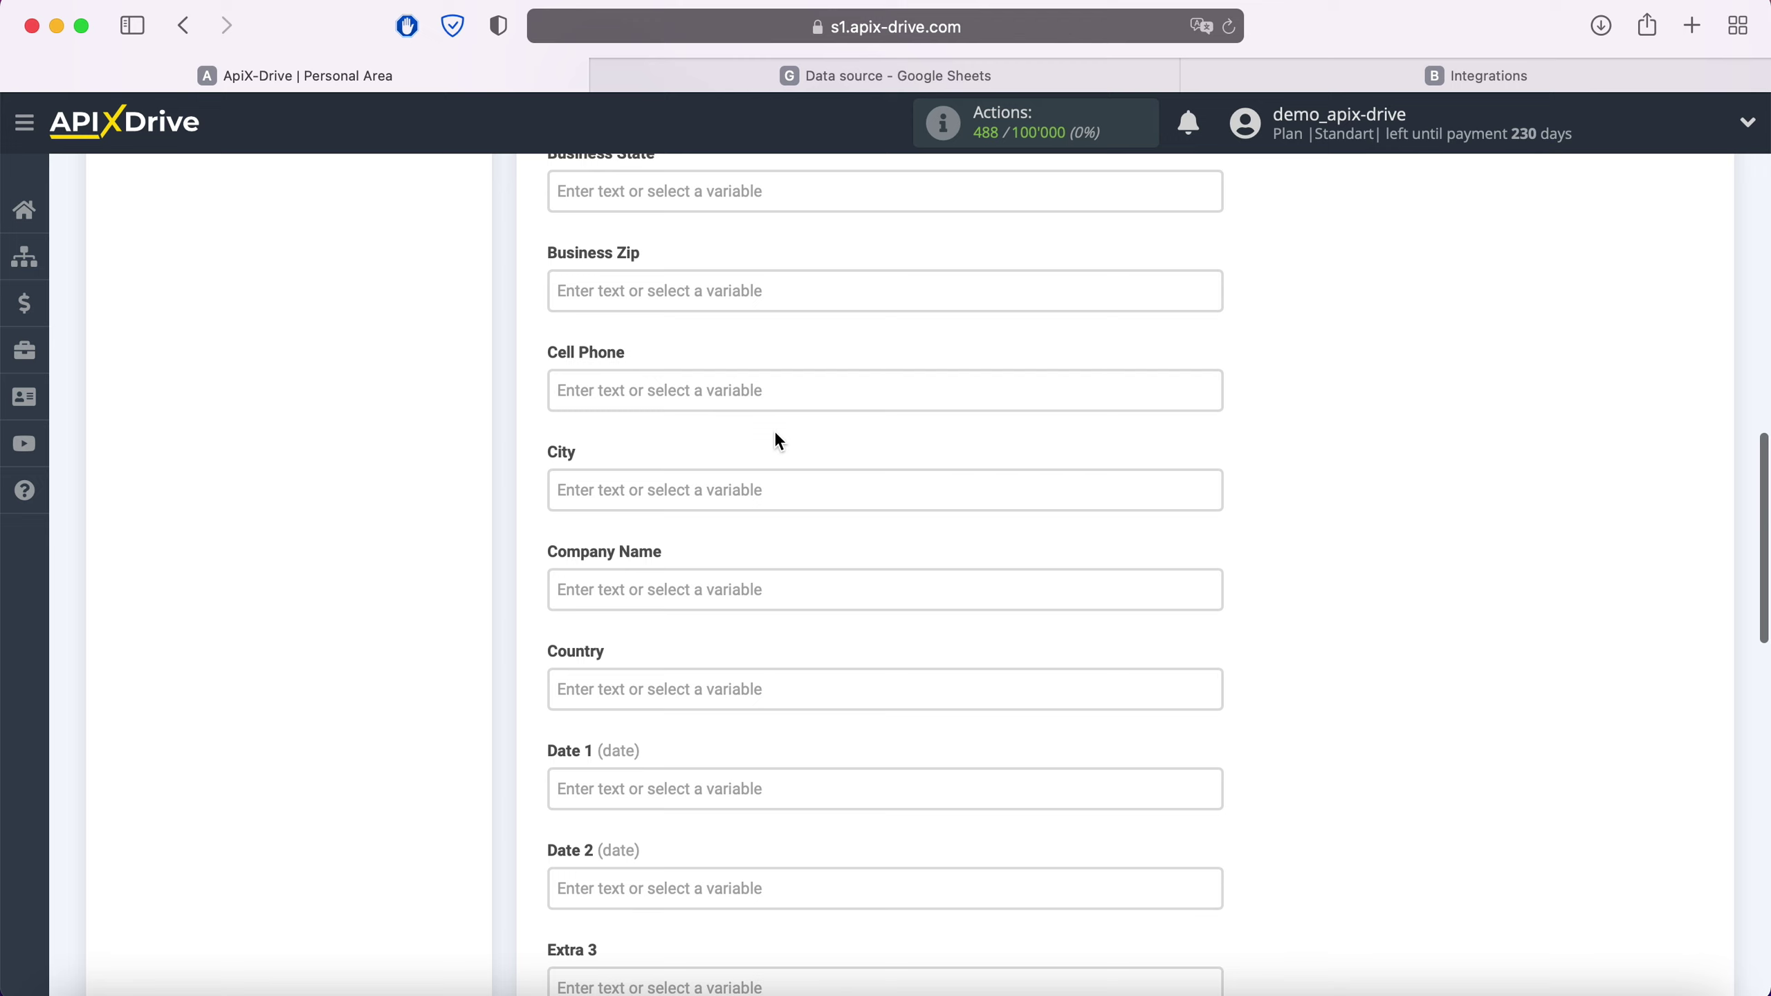
pyautogui.click(755, 388)
pyautogui.scroll(-3, 933, 534)
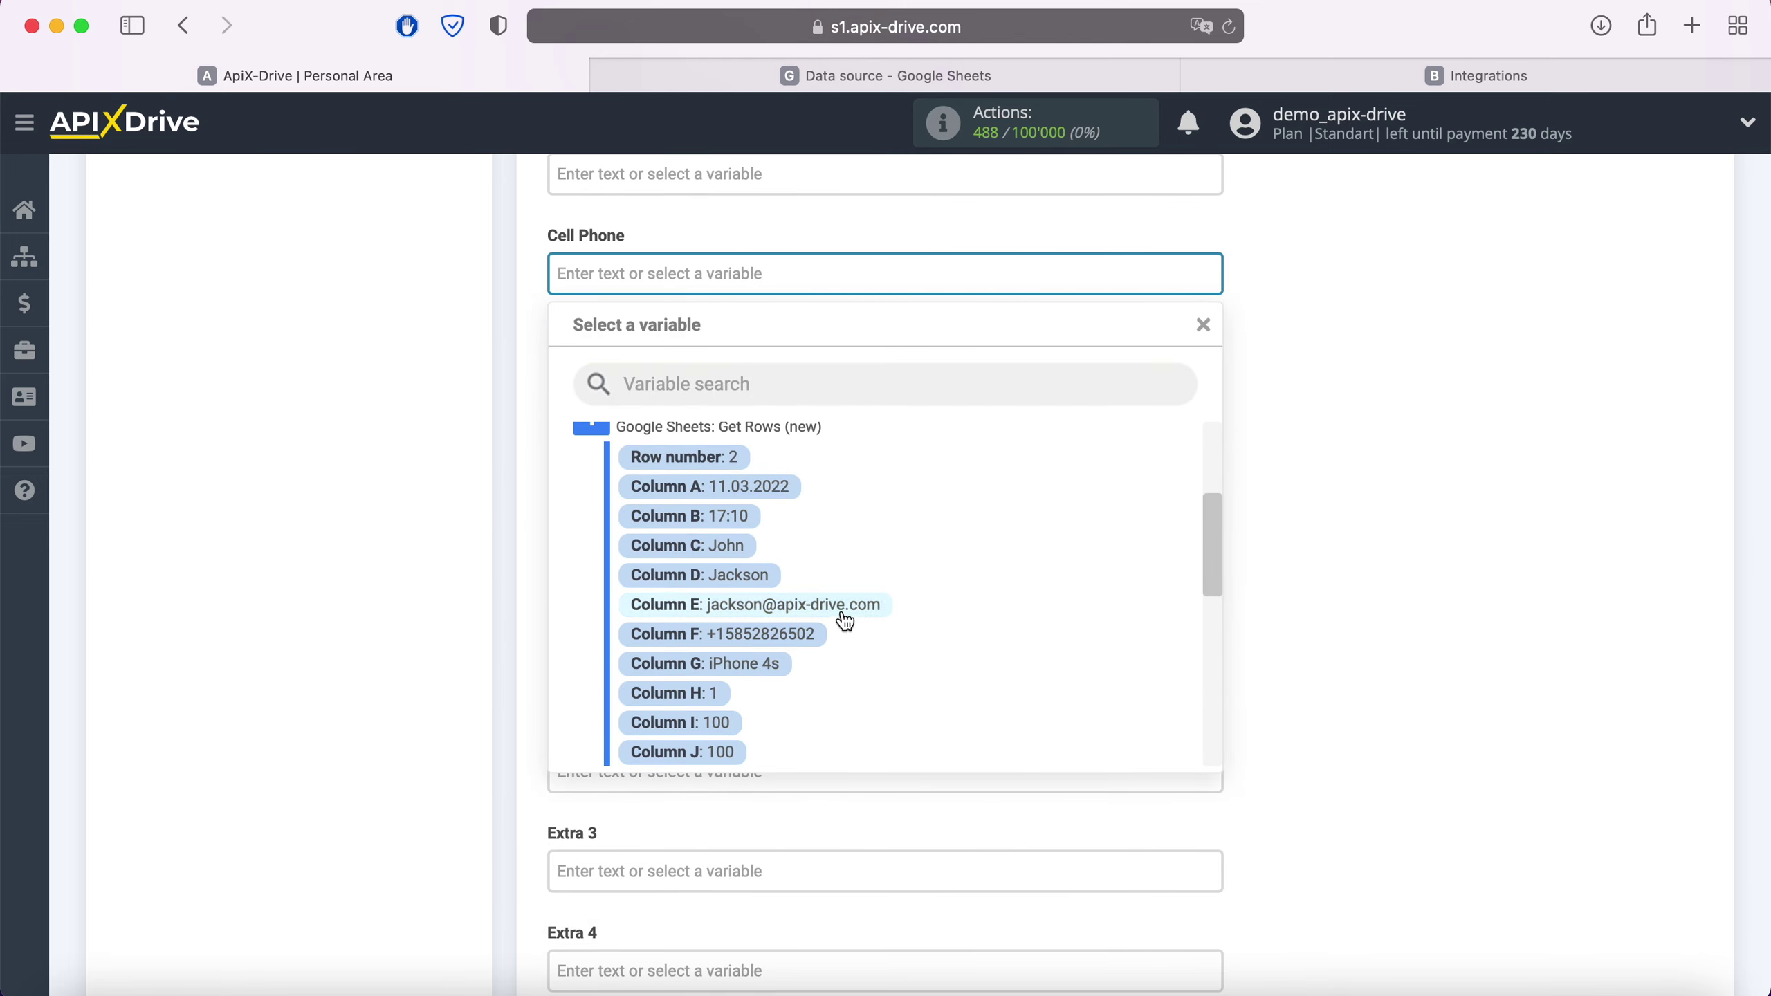
pyautogui.click(800, 651)
# Step: Scroll down to the Notes field and bring up its variable list
pyautogui.scroll(-3, 829, 517)
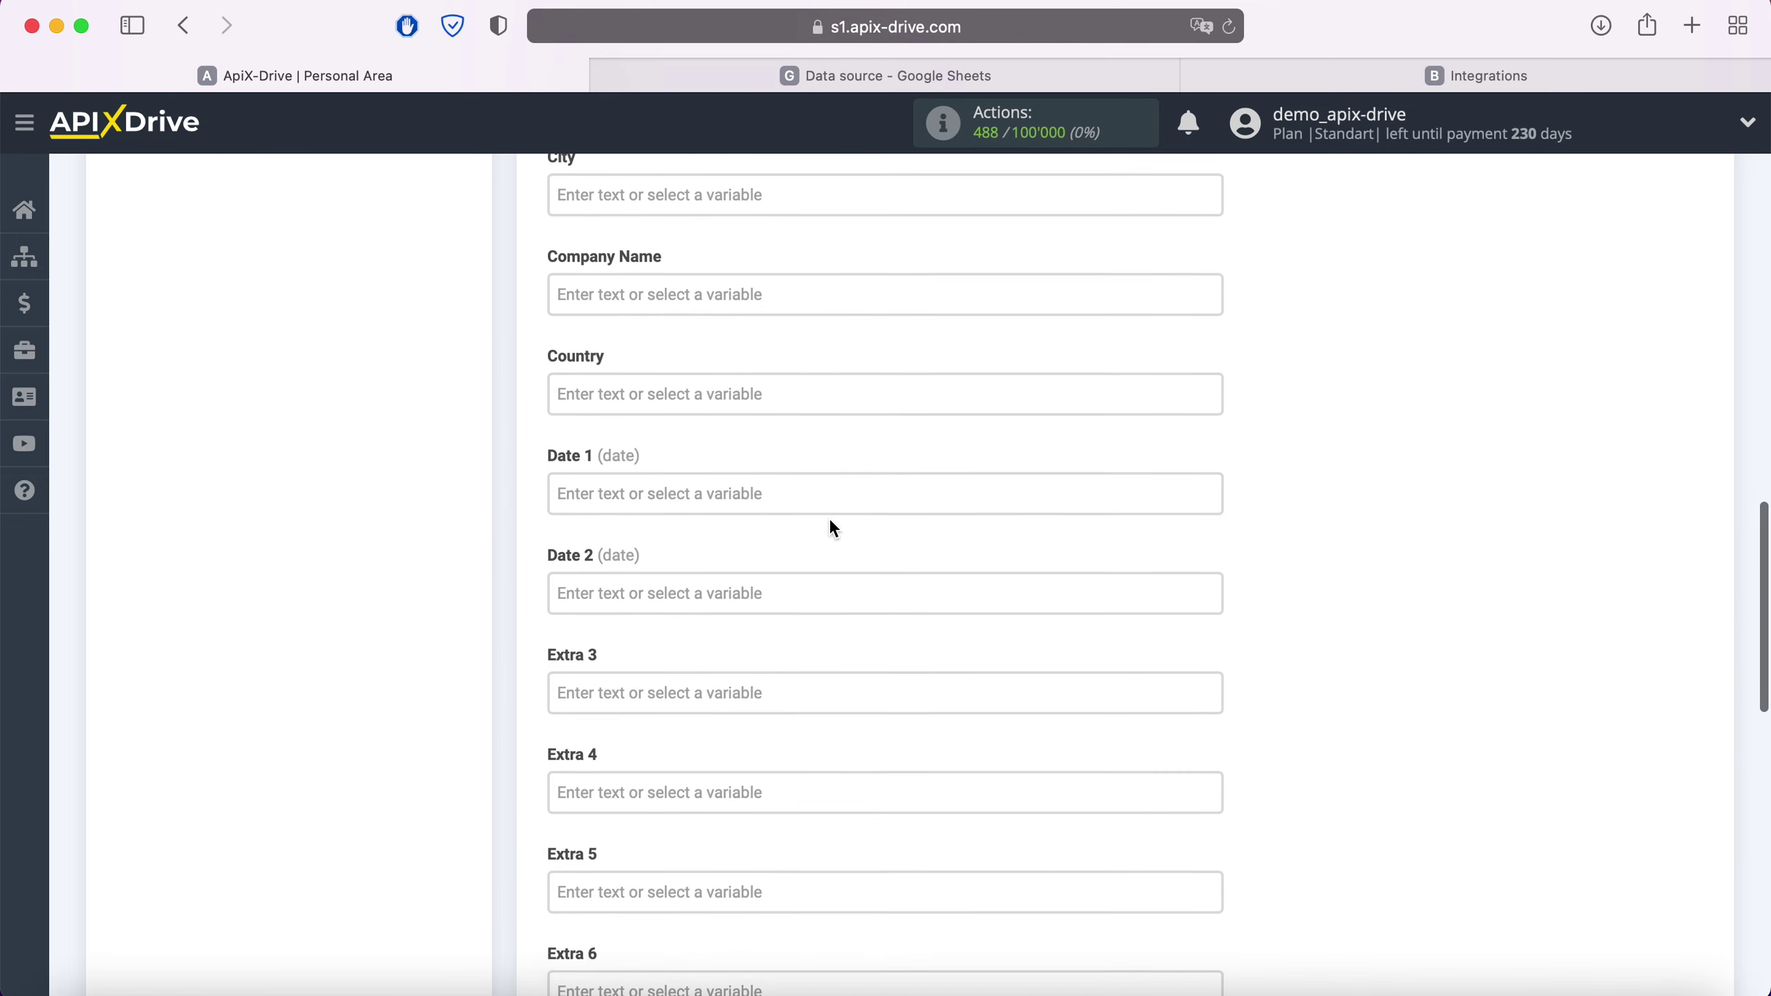
pyautogui.scroll(-10, 834, 528)
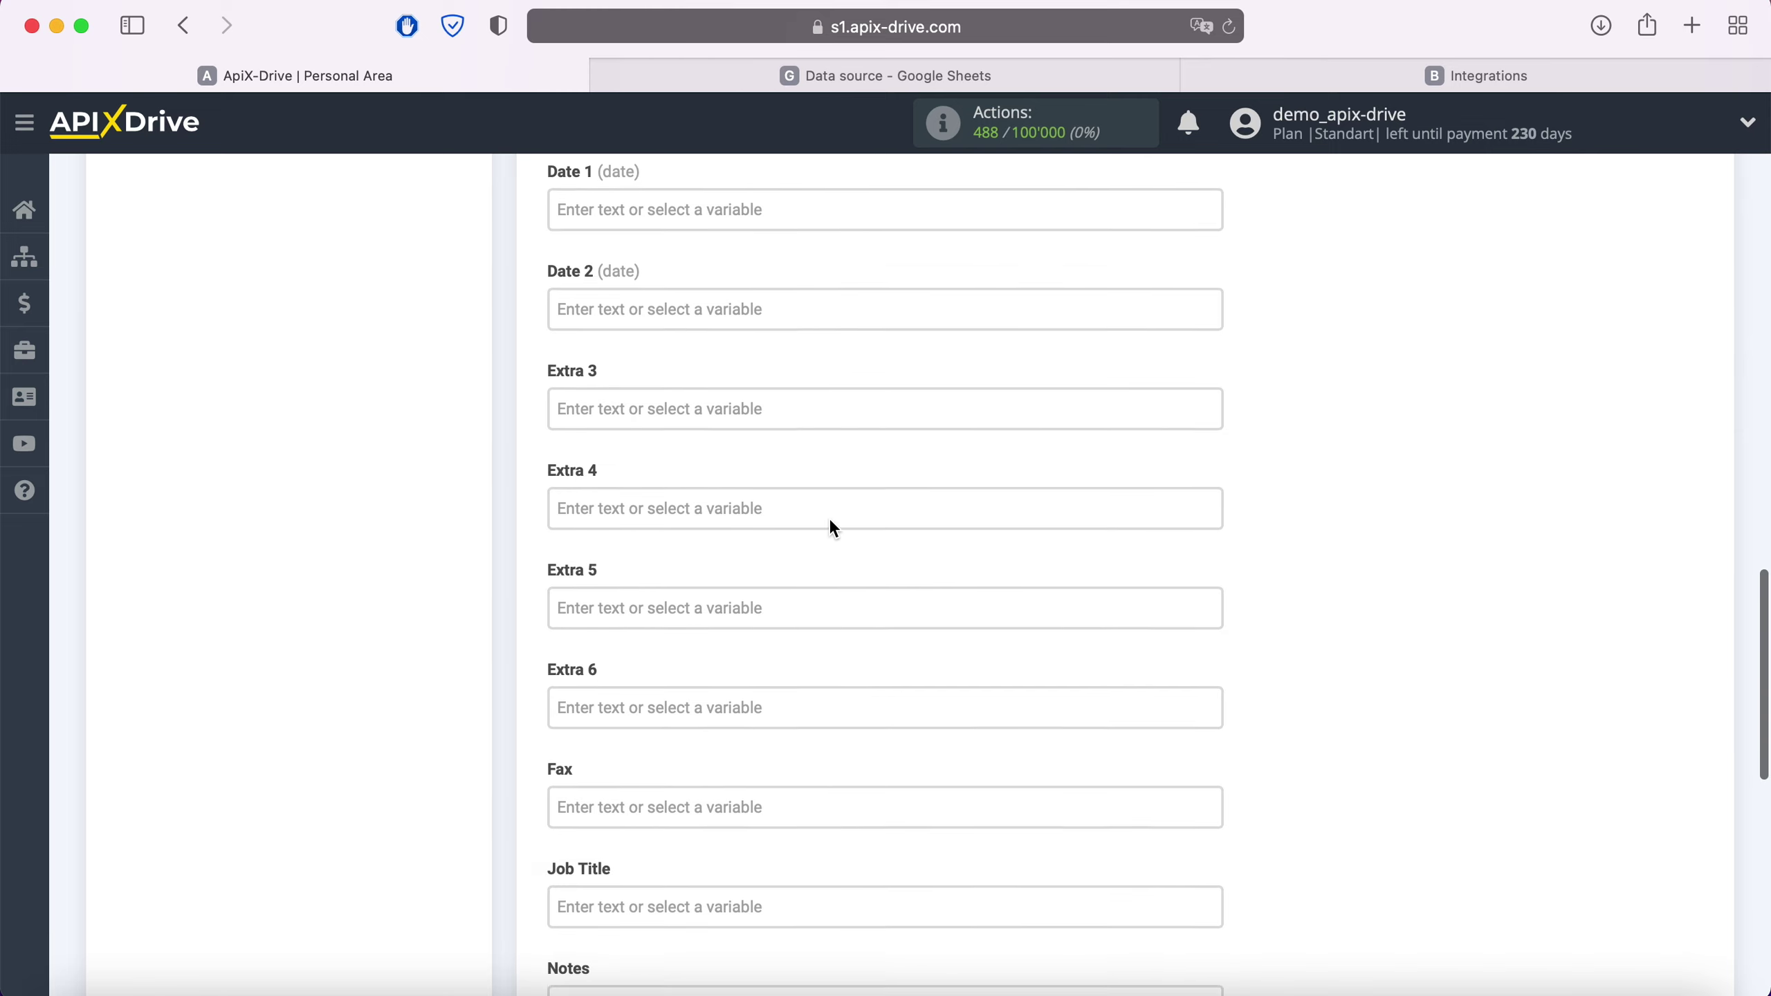
pyautogui.scroll(-10, 829, 519)
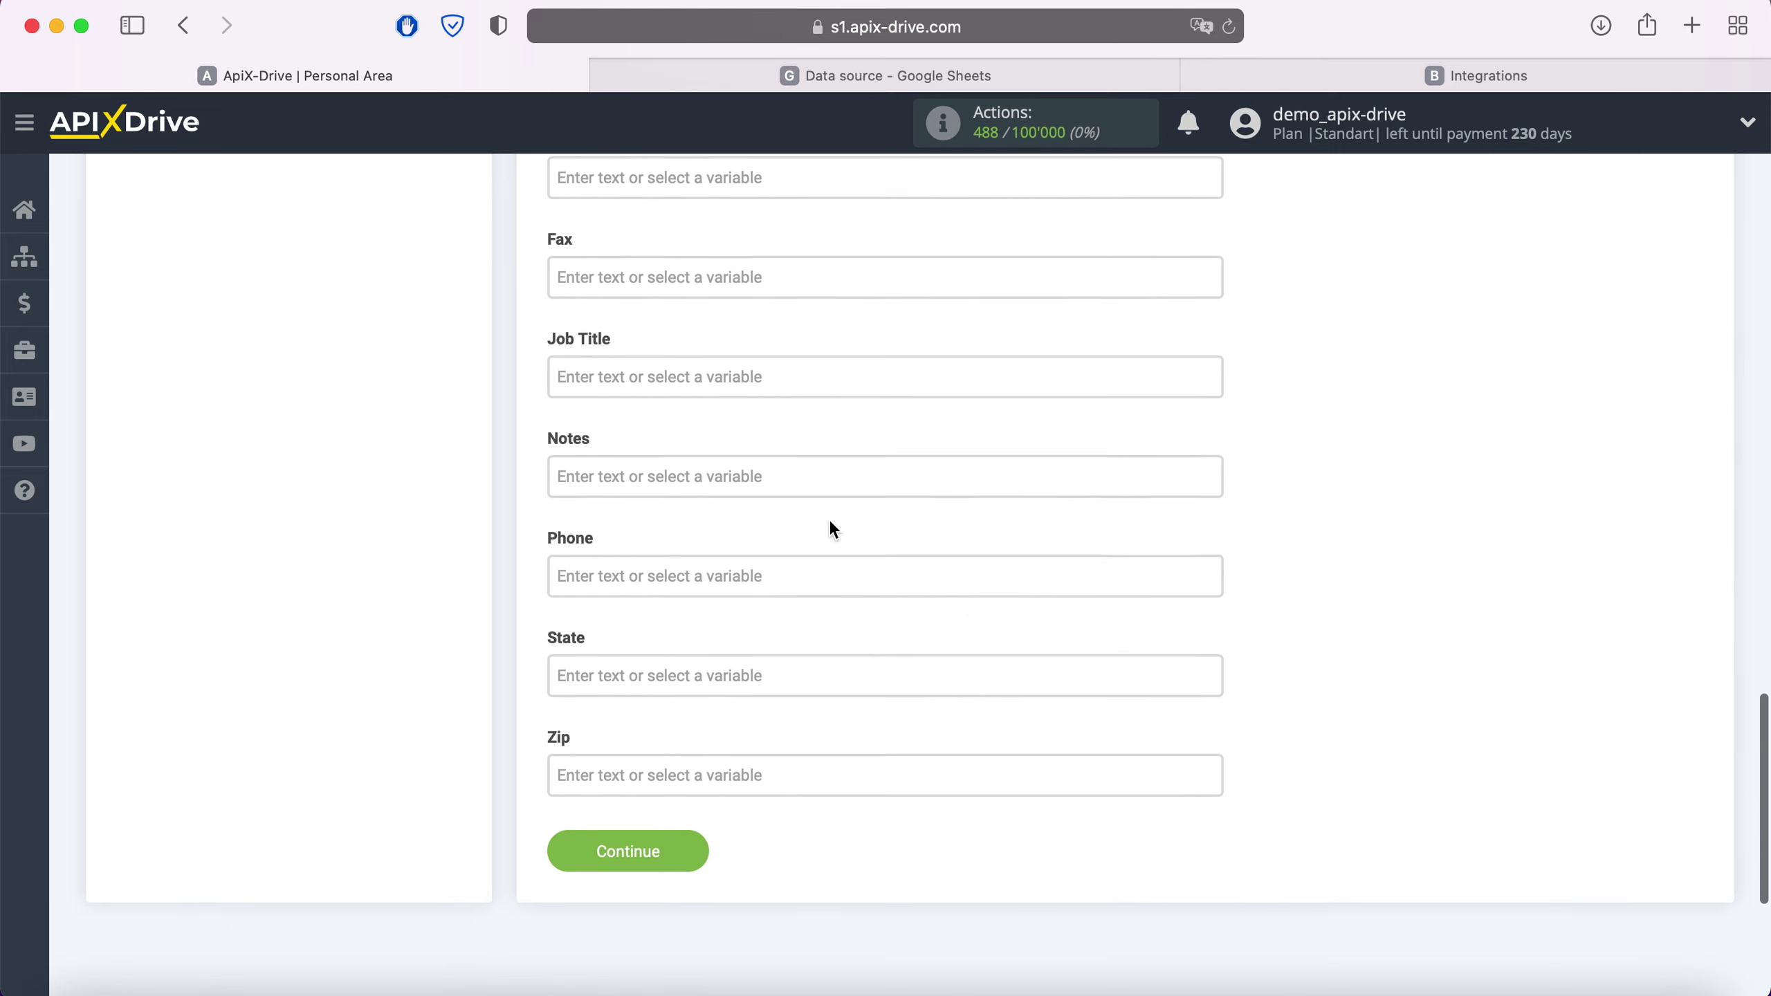
pyautogui.click(739, 475)
pyautogui.scroll(-3, 743, 479)
pyautogui.scroll(-3, 905, 558)
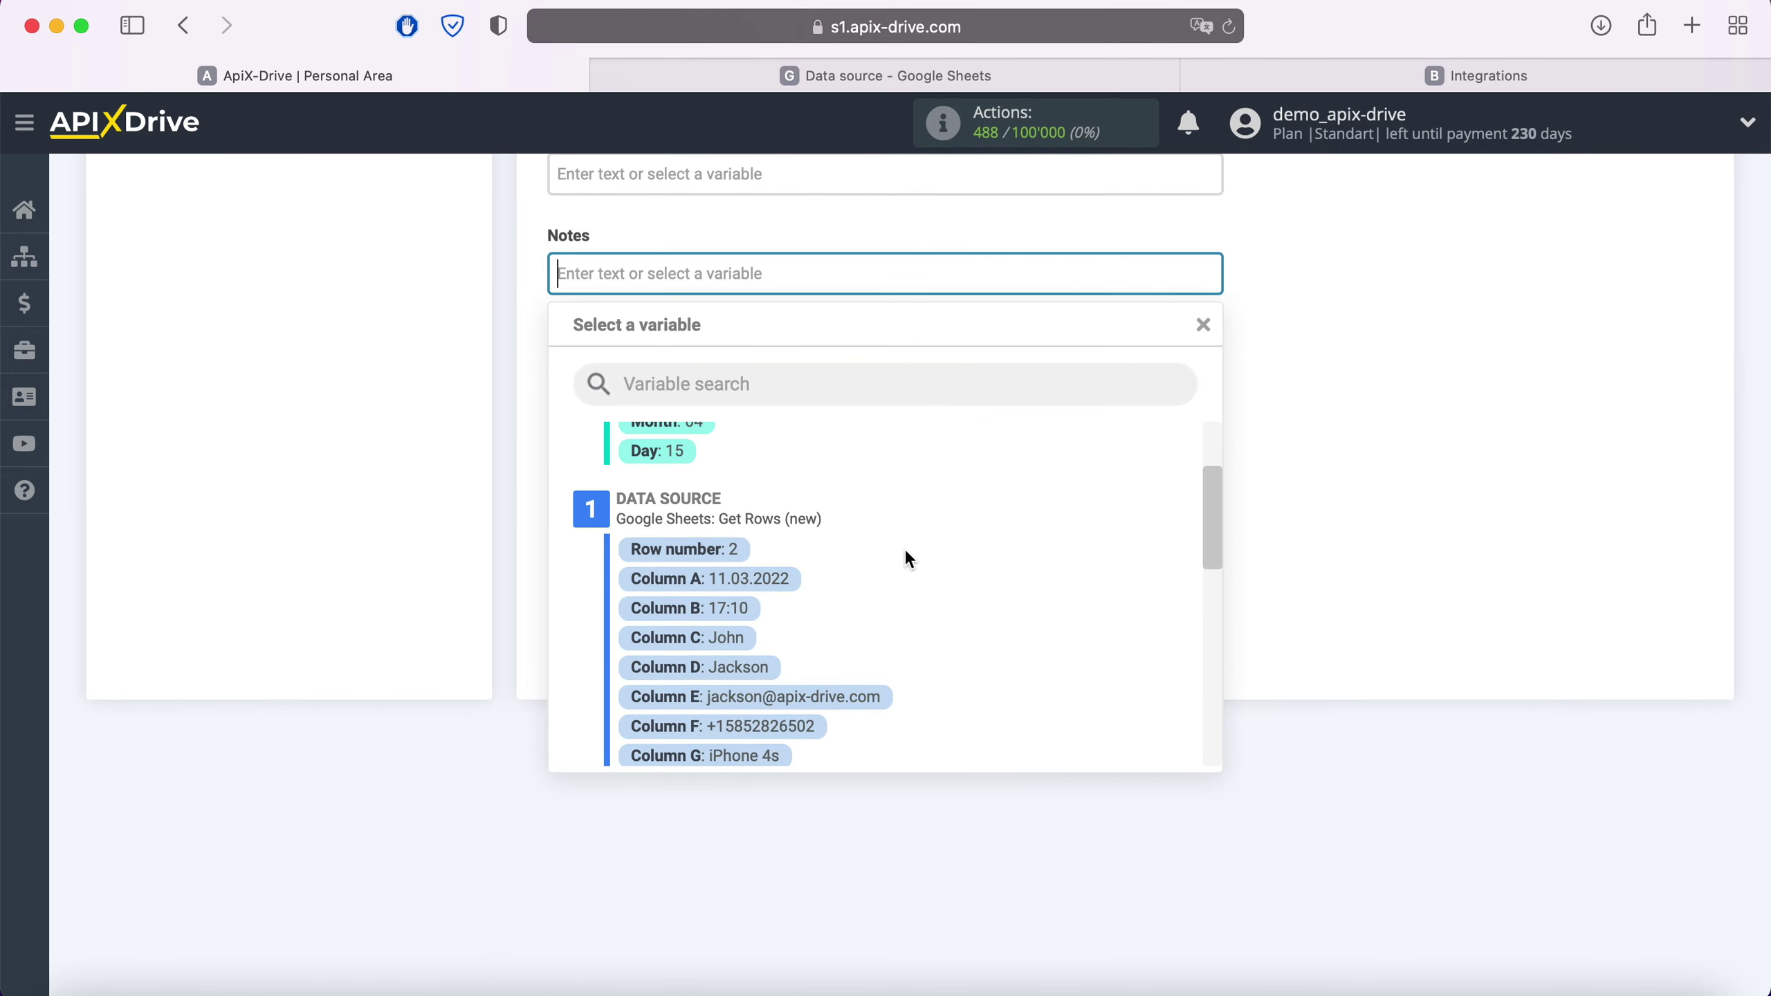
# Step: Start Notes with a 'Date' label followed by the Column A and Column B values
pyautogui.click(781, 574)
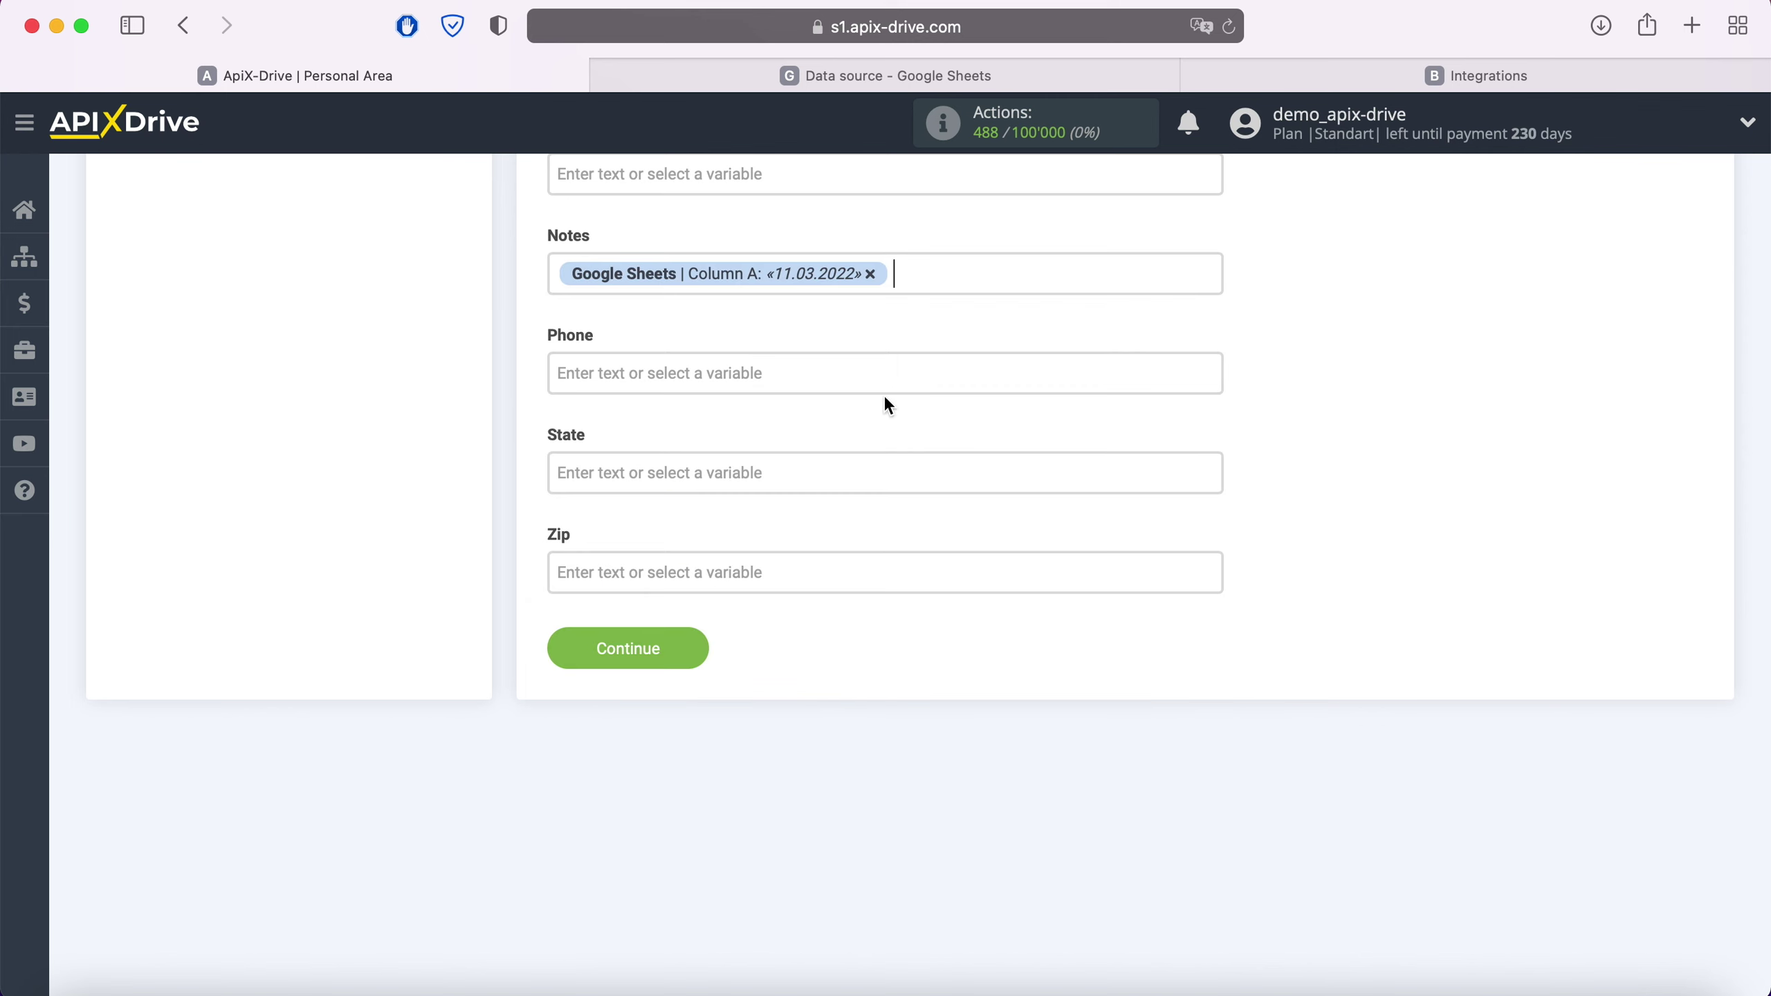
pyautogui.click(931, 279)
pyautogui.click(740, 603)
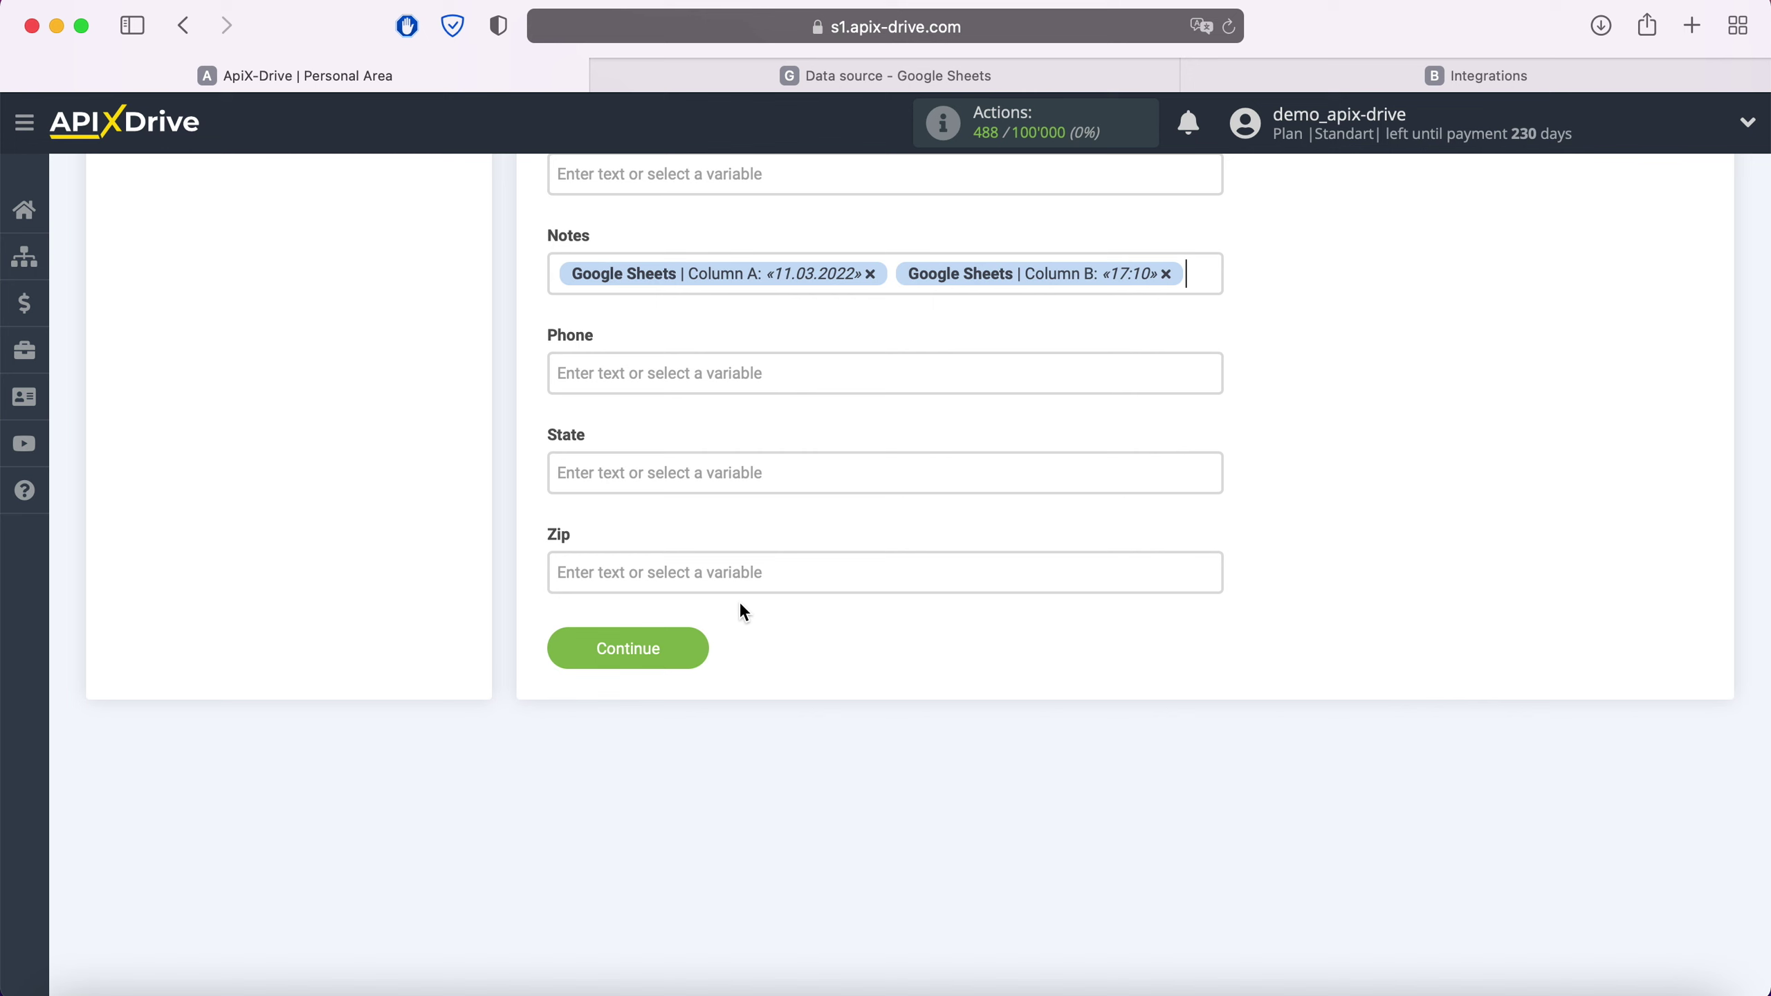
pyautogui.click(559, 273)
pyautogui.write('Date')
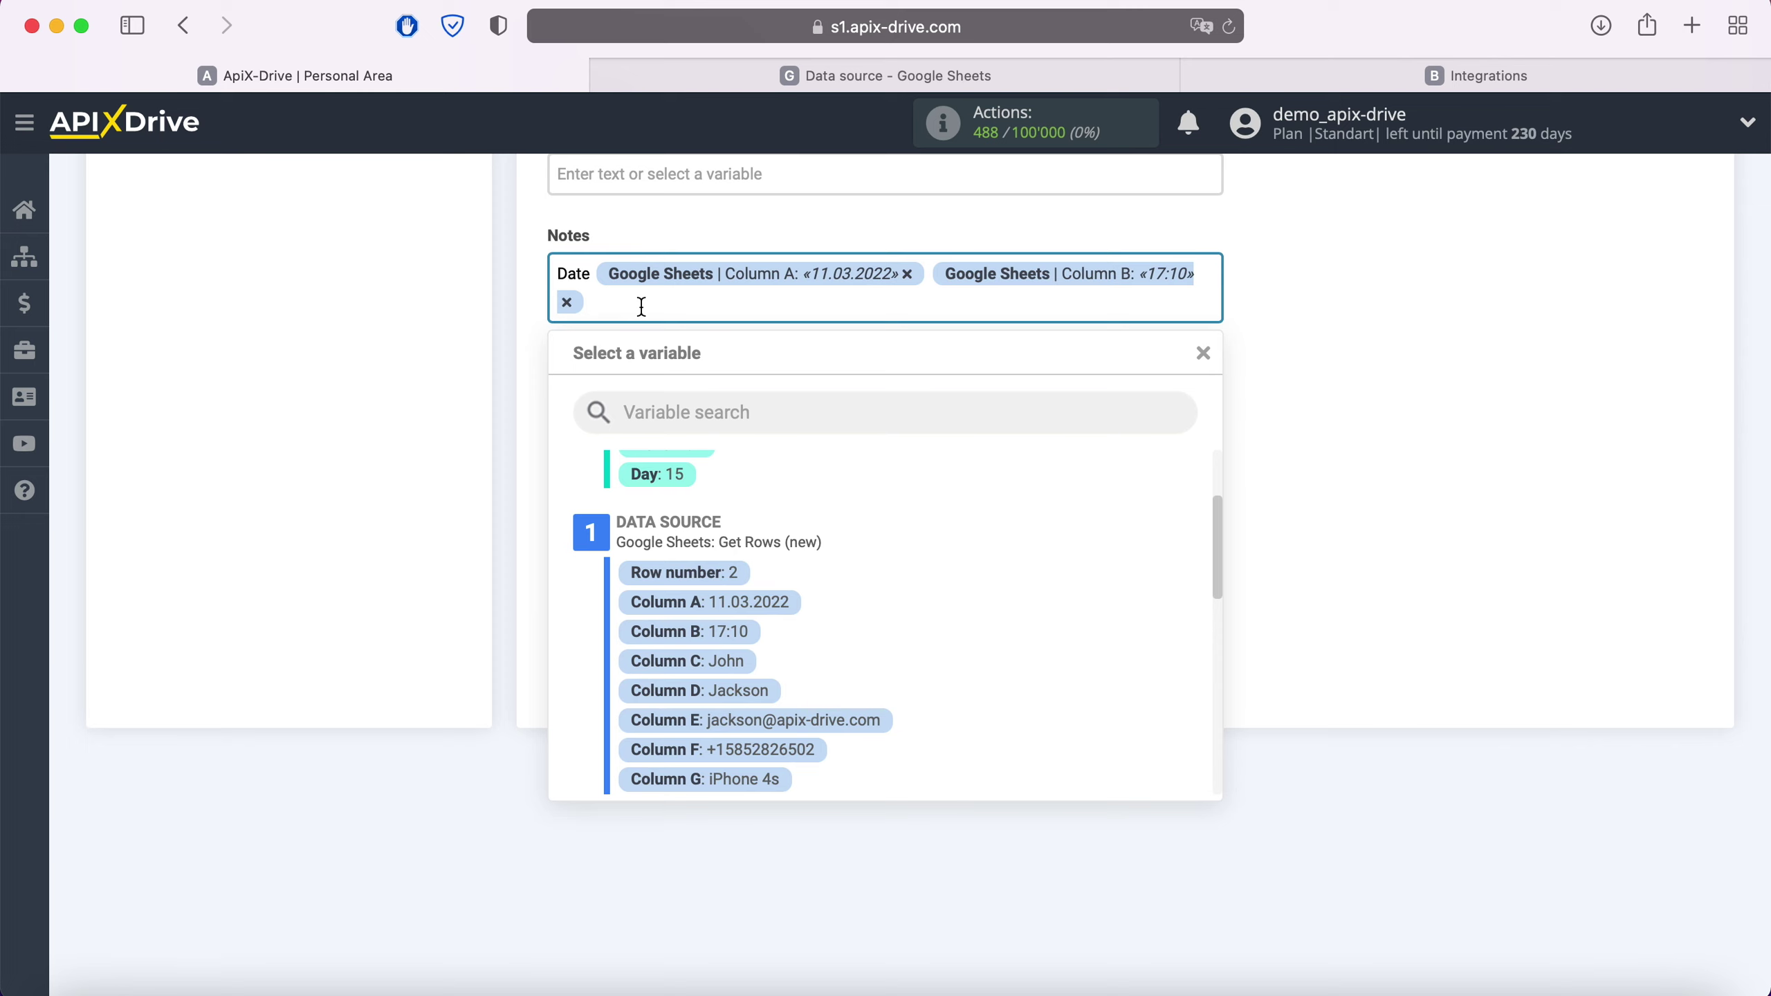
pyautogui.press('Return')
# Step: Add a 'Product' line with Column G and a 'Price' line with Column I to Notes
pyautogui.write('Prod')
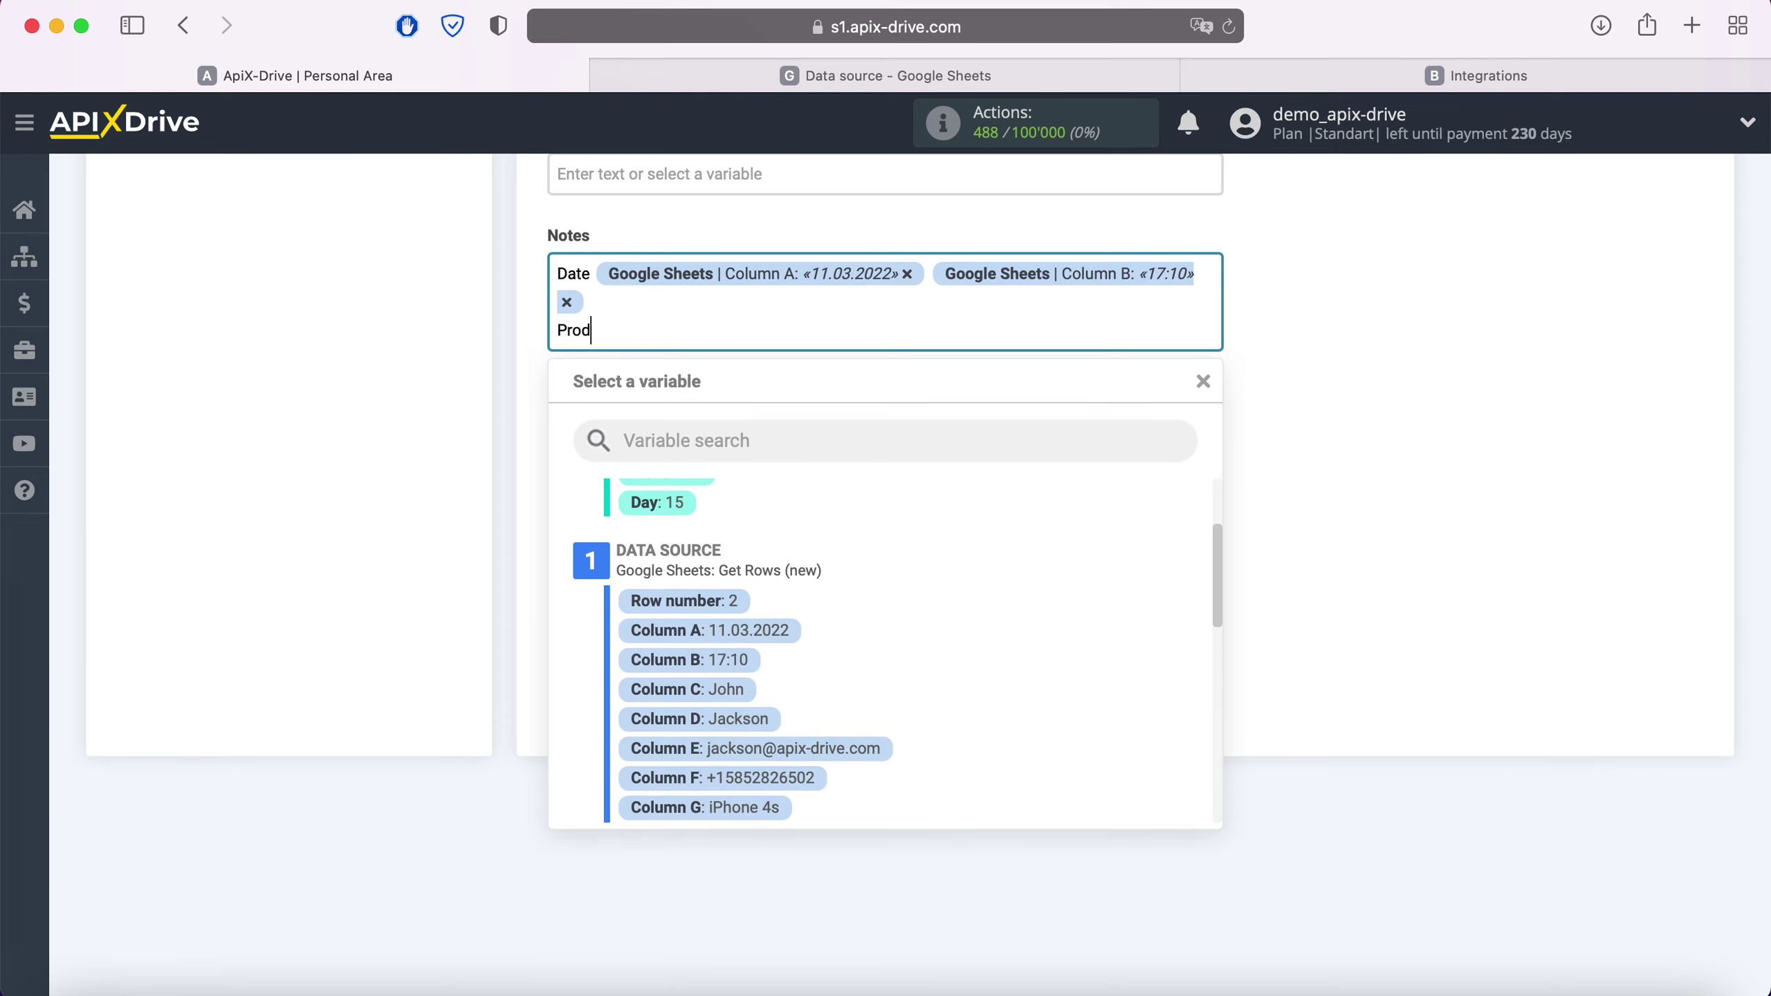
pyautogui.write('uct')
pyautogui.scroll(-3, 1124, 617)
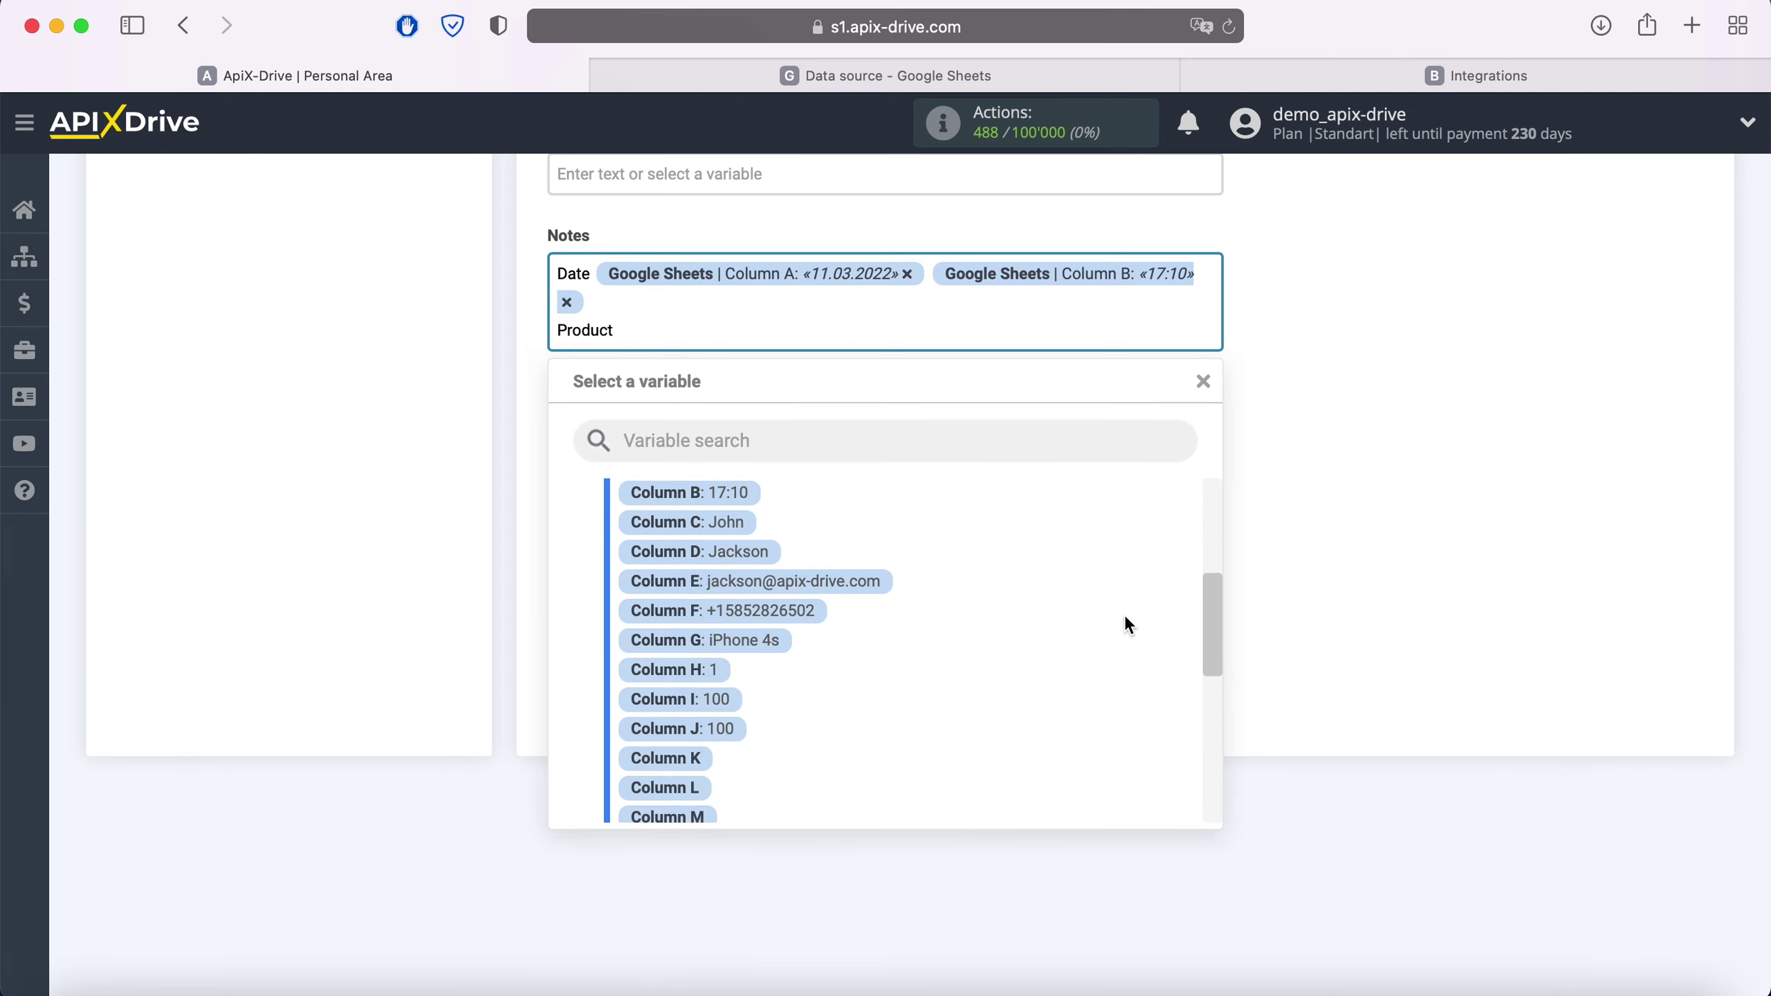
pyautogui.click(751, 641)
pyautogui.press('Return')
pyautogui.write('Price')
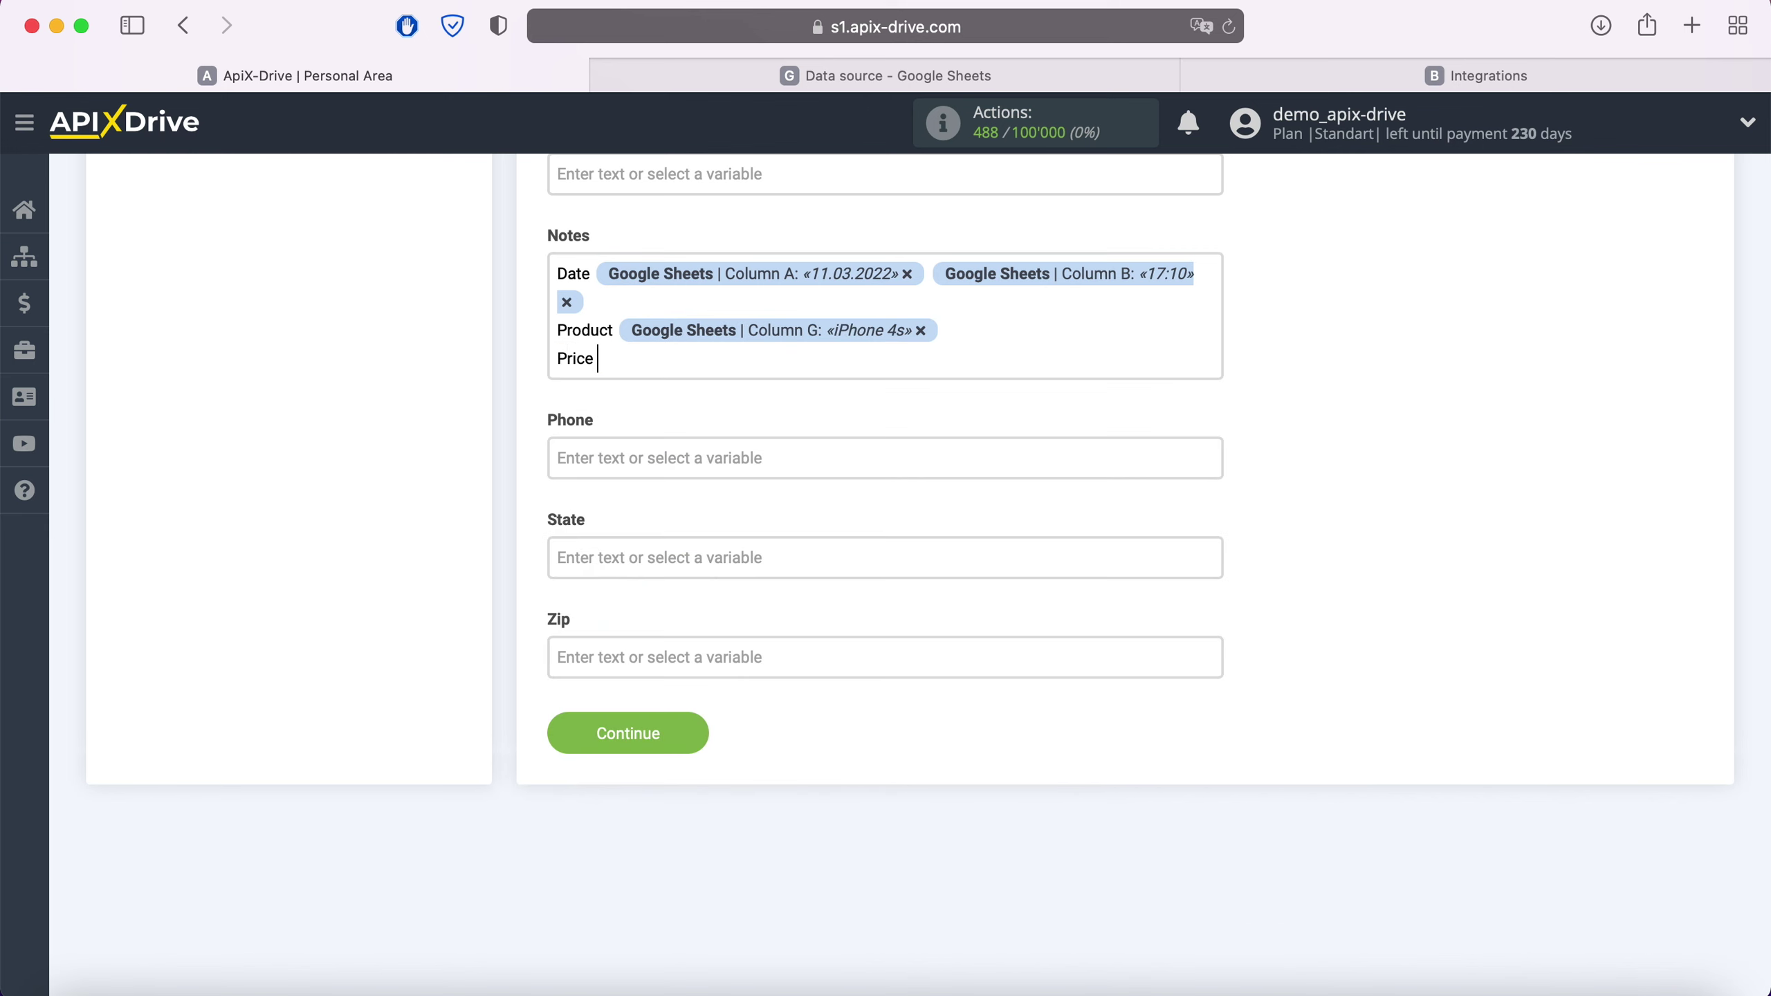
pyautogui.click(712, 365)
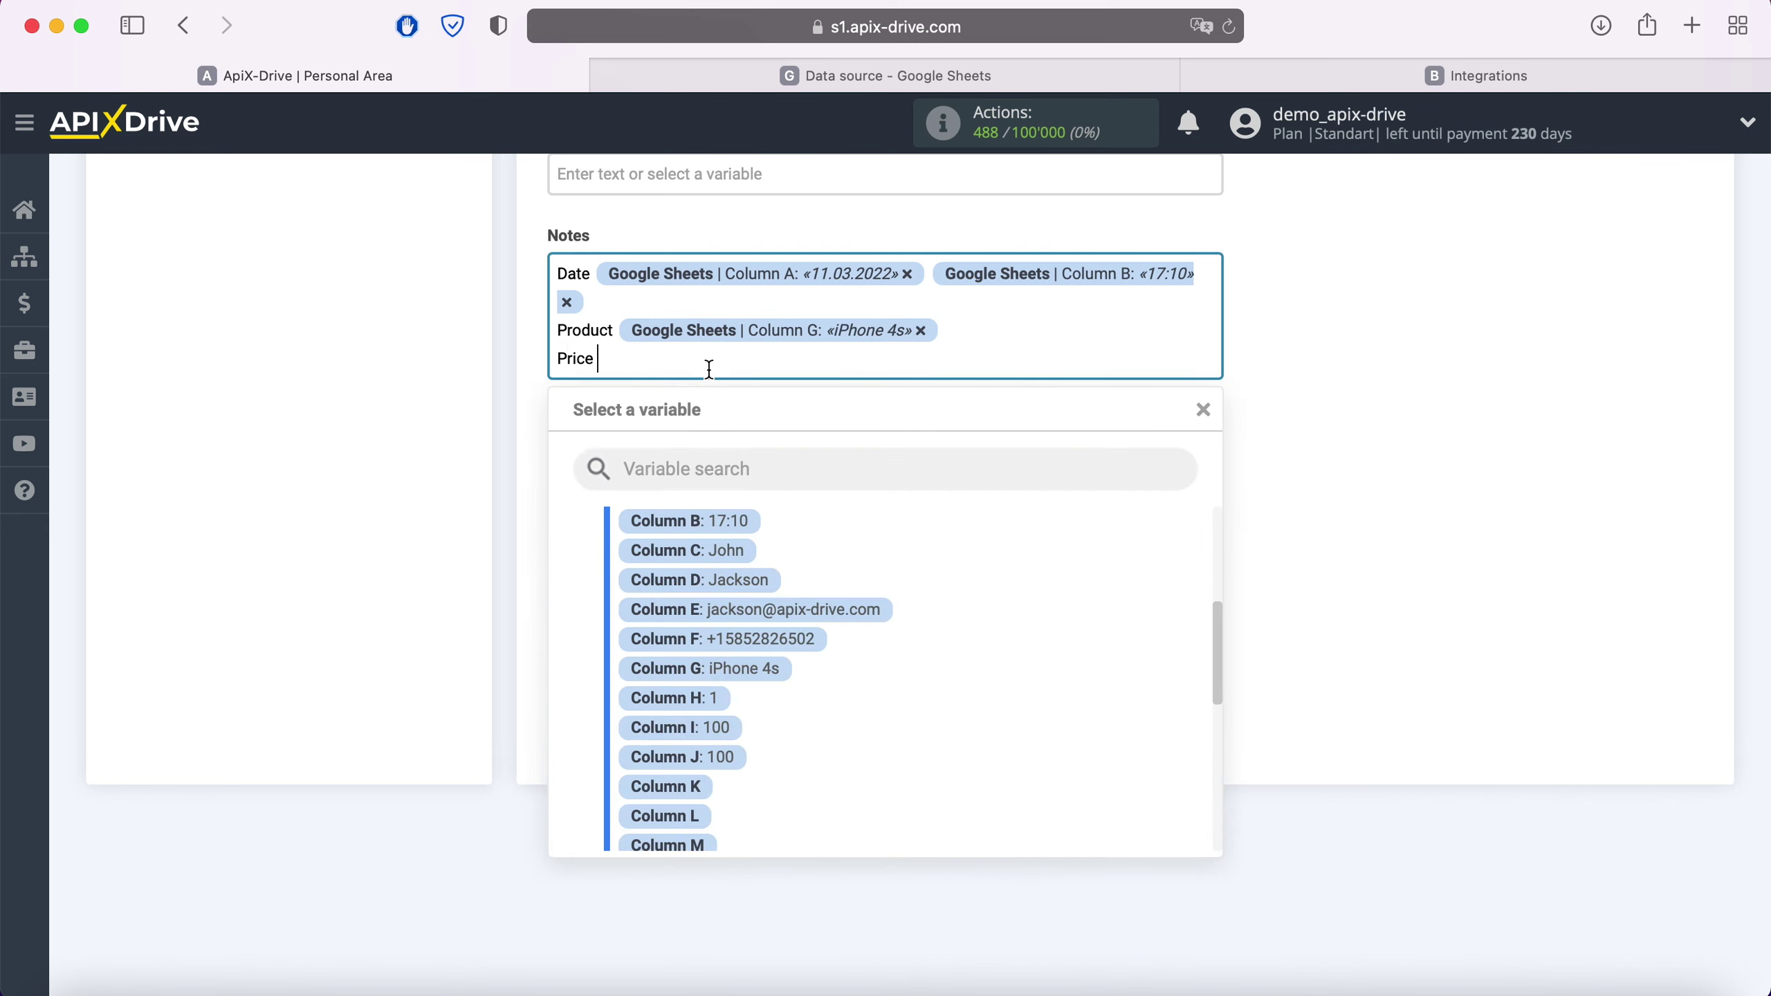
pyautogui.click(725, 729)
# Step: Map the Phone field to Column F
pyautogui.click(743, 450)
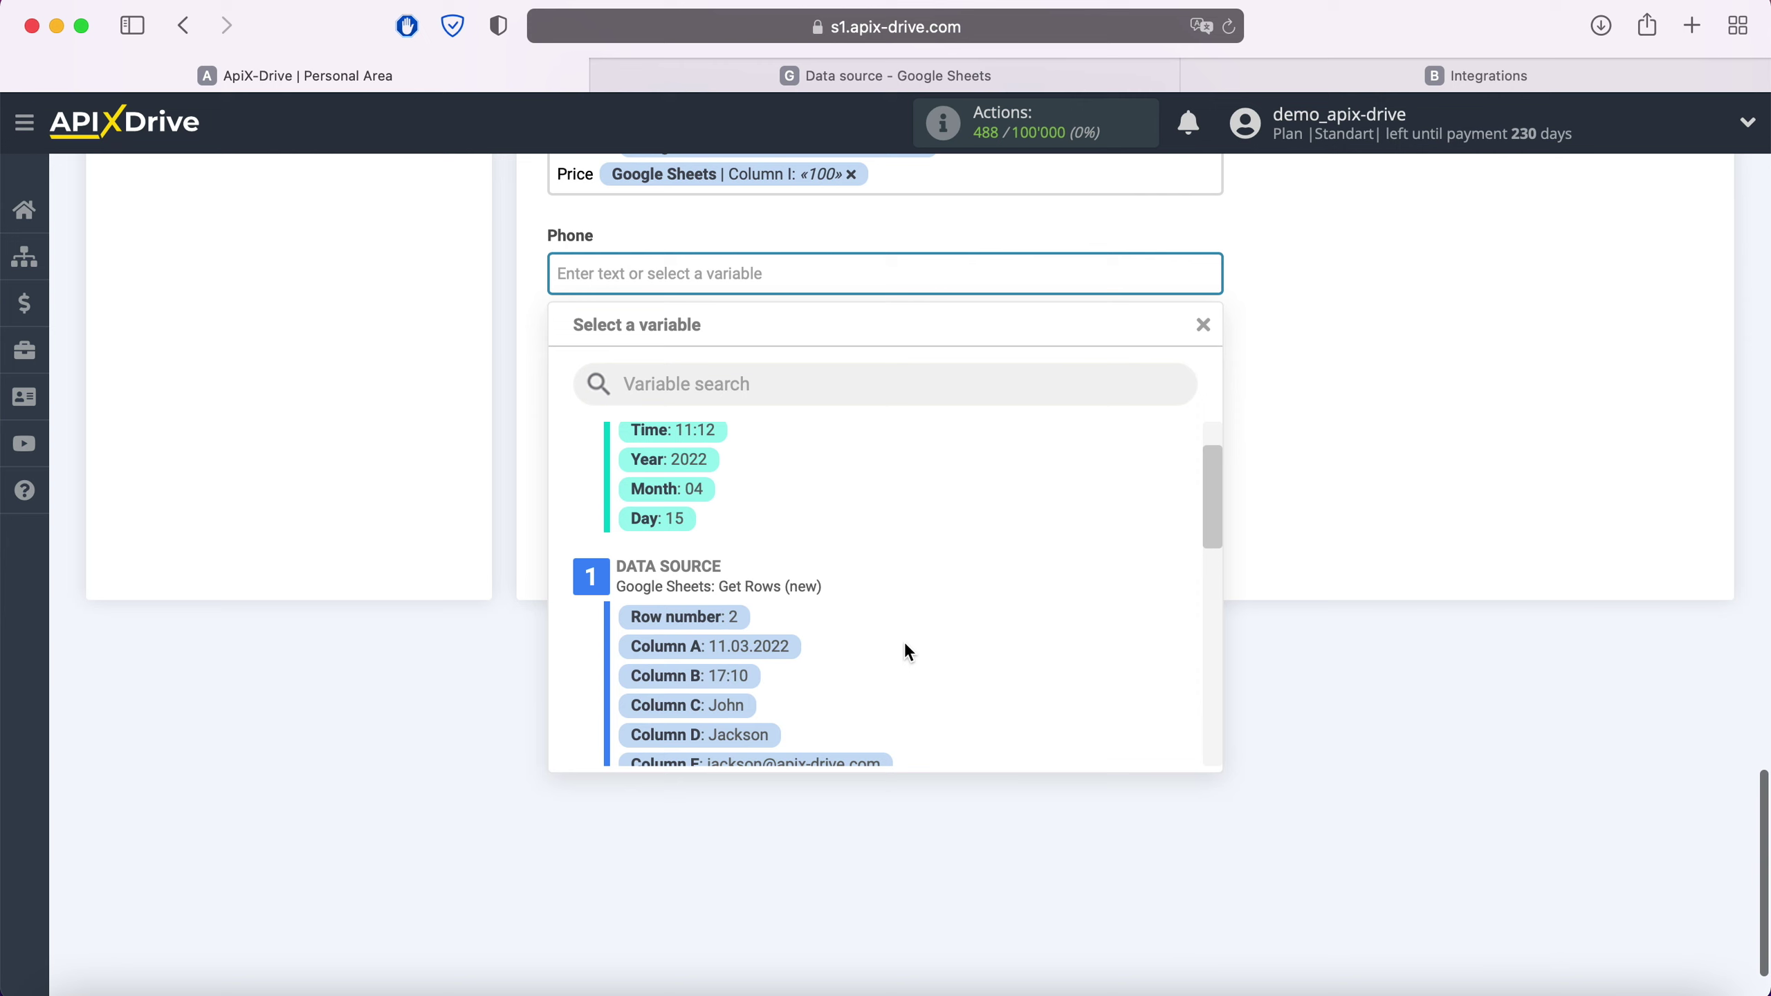
pyautogui.scroll(-3, 905, 642)
pyautogui.click(812, 641)
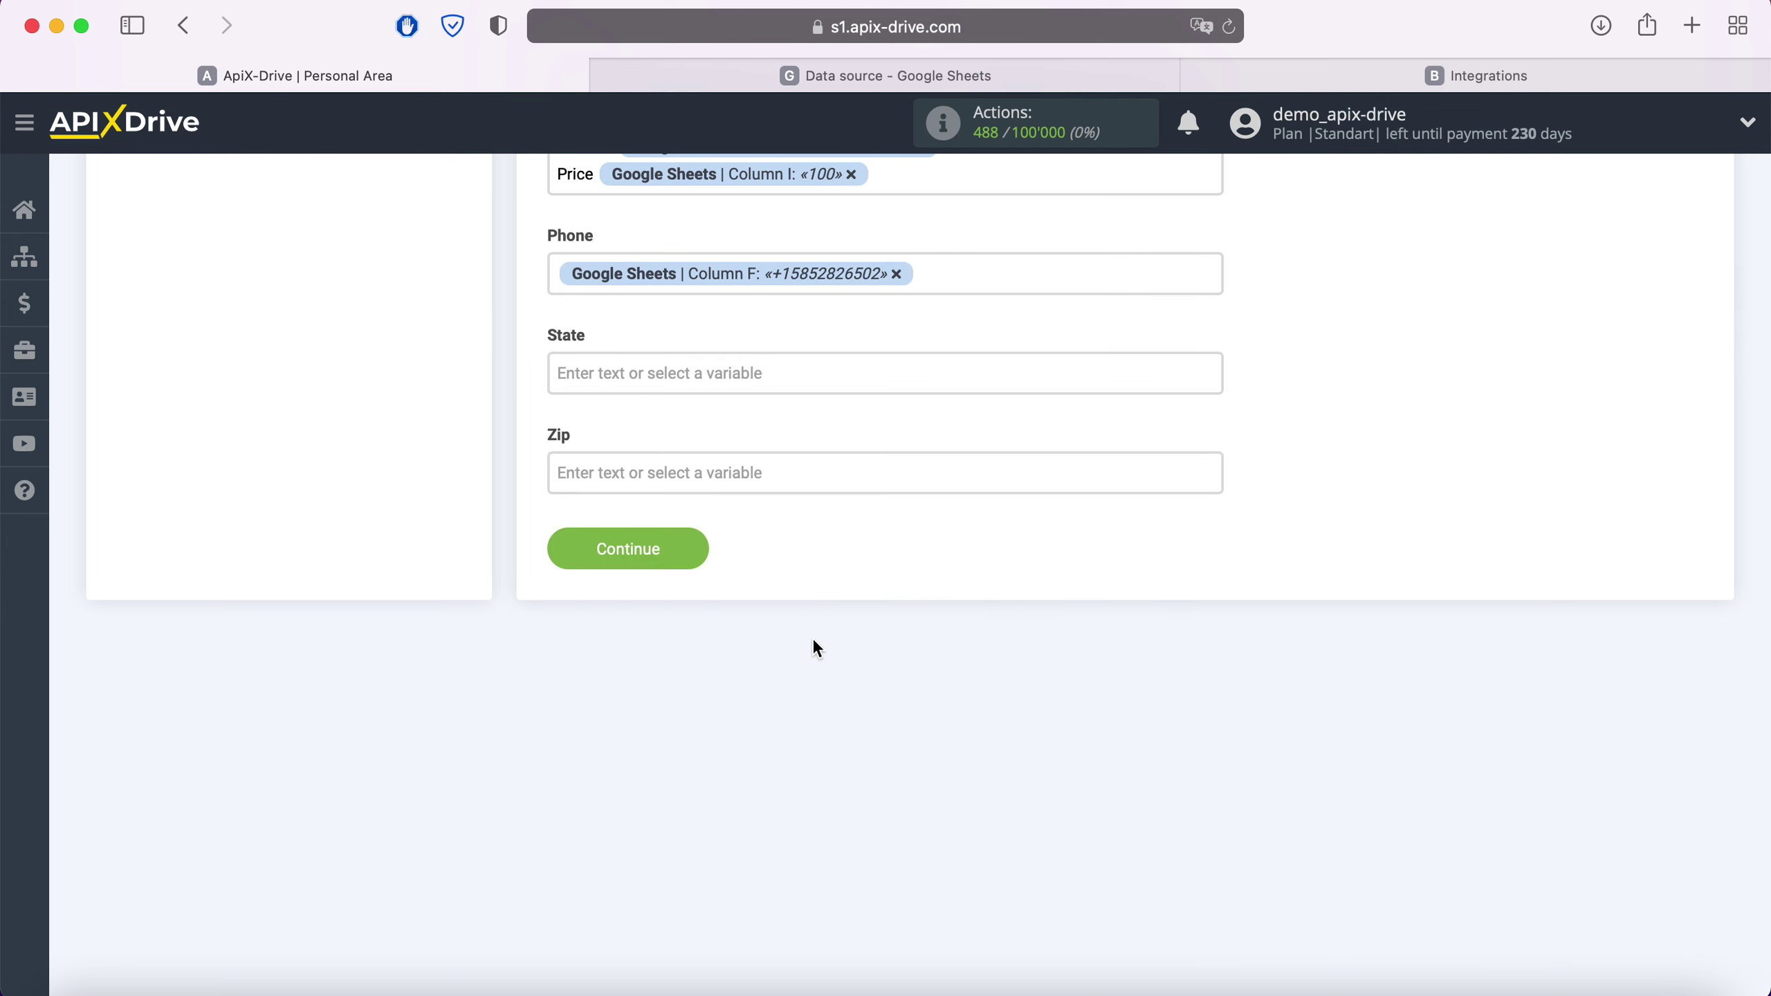
# Step: Save the field mapping, review the test preview, and send a test contact to Benchmark Email
pyautogui.click(691, 551)
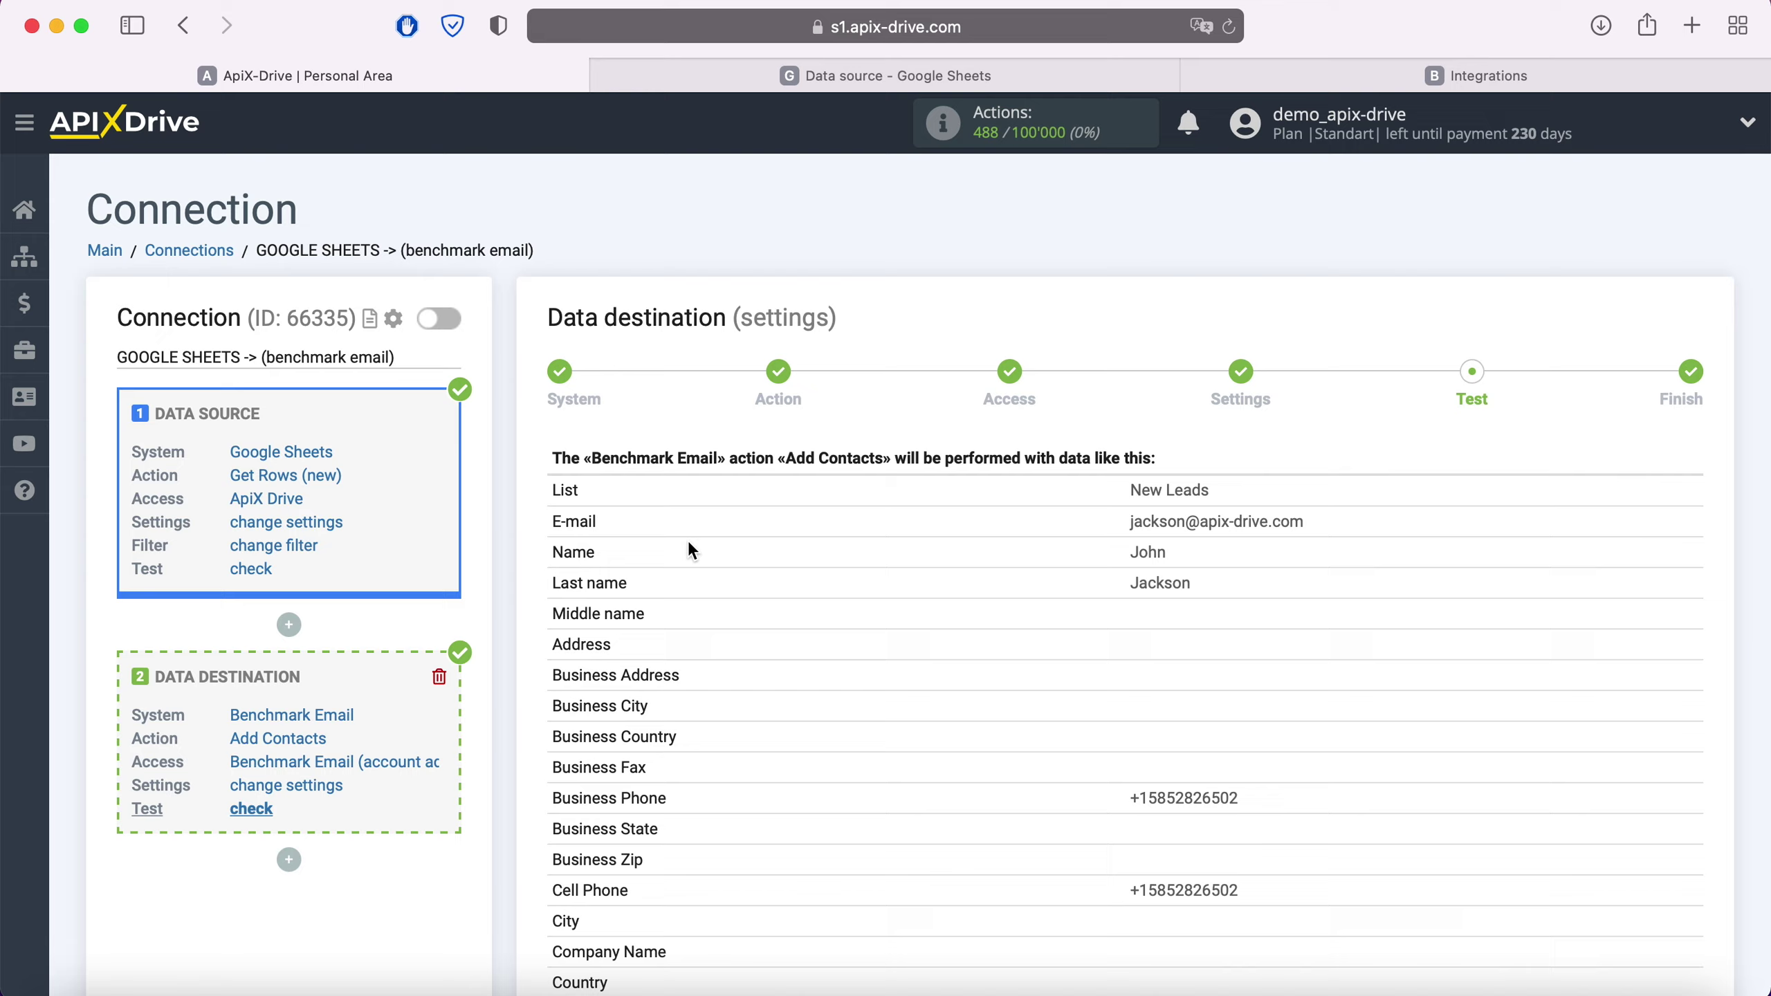
pyautogui.scroll(-10, 689, 545)
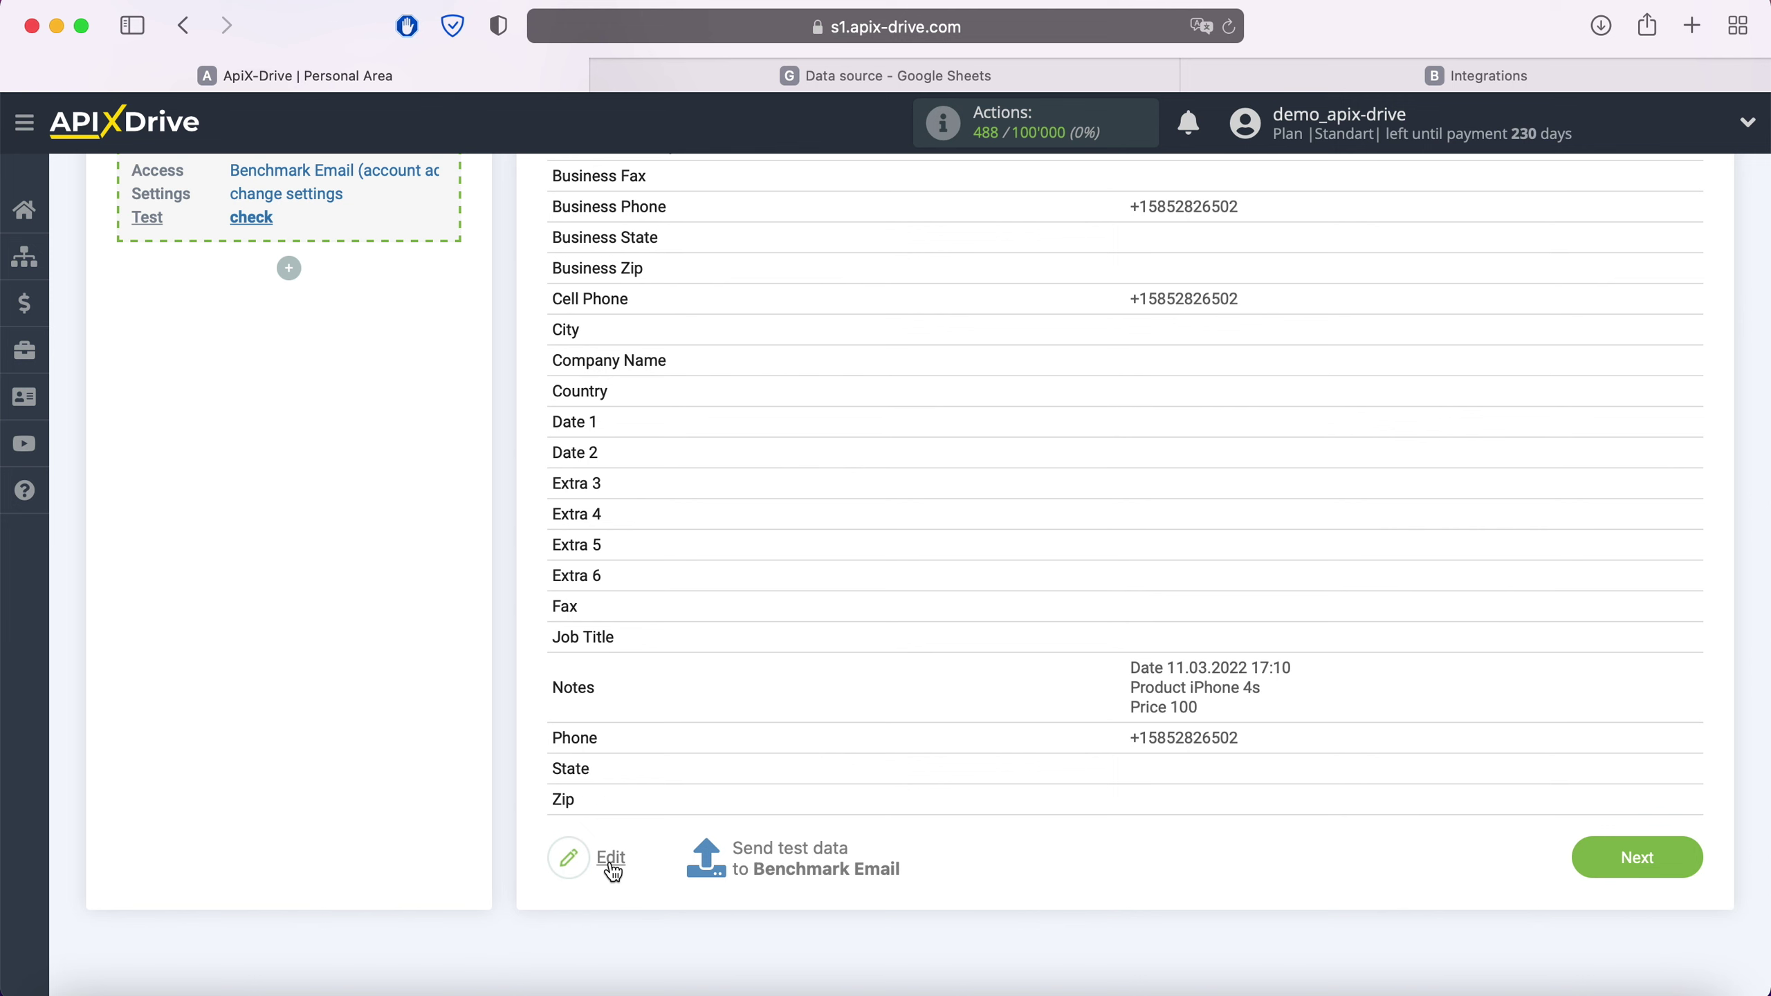
pyautogui.click(792, 852)
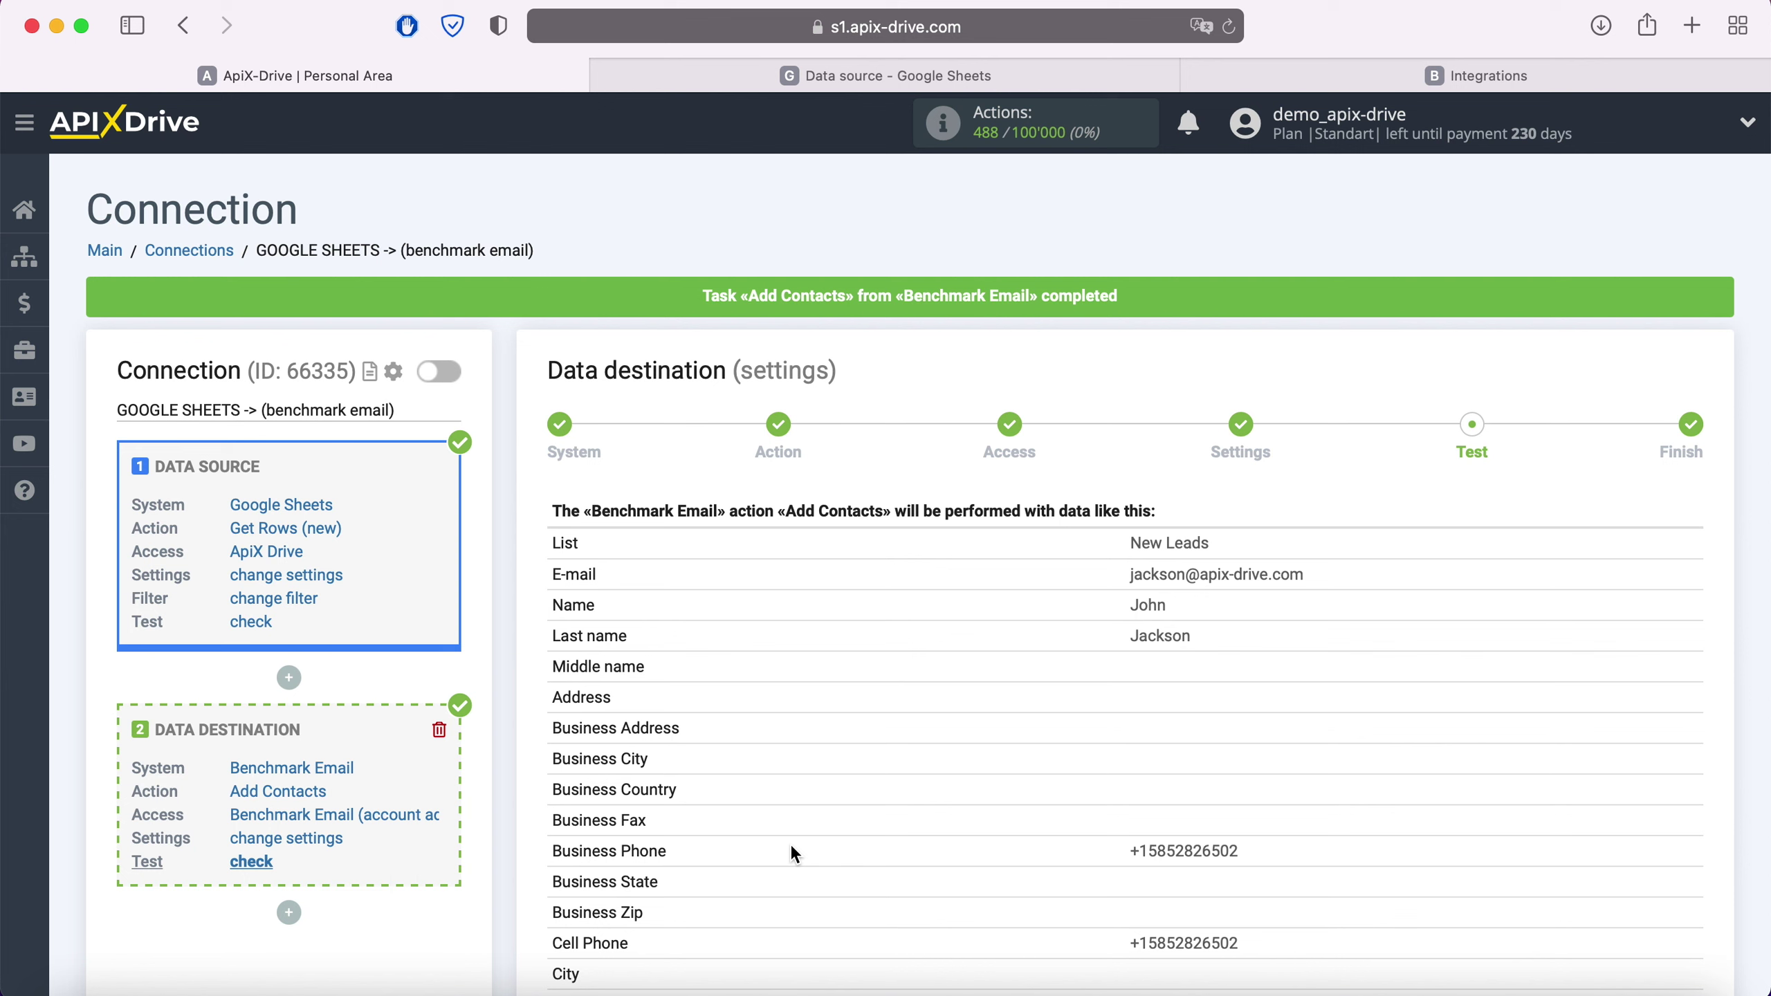
# Step: In Benchmark Email, open the test contact from the New Leads contact list
pyautogui.click(1391, 75)
pyautogui.click(249, 334)
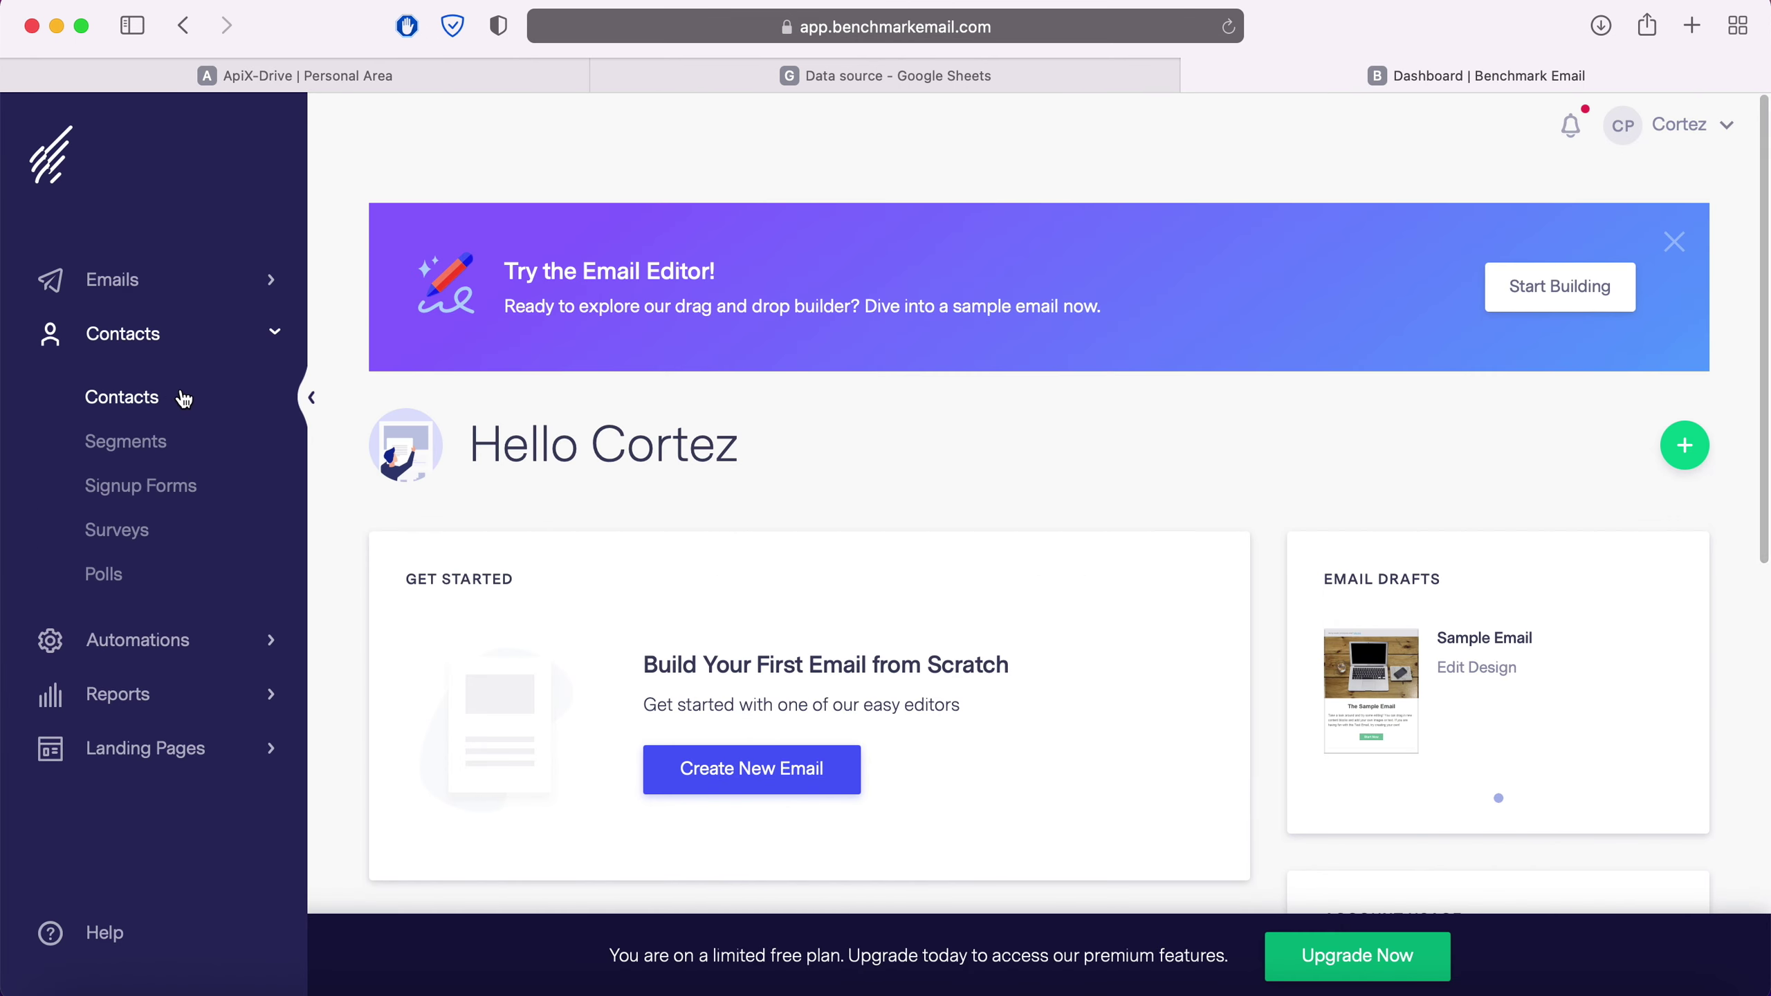
pyautogui.click(160, 406)
pyautogui.click(466, 525)
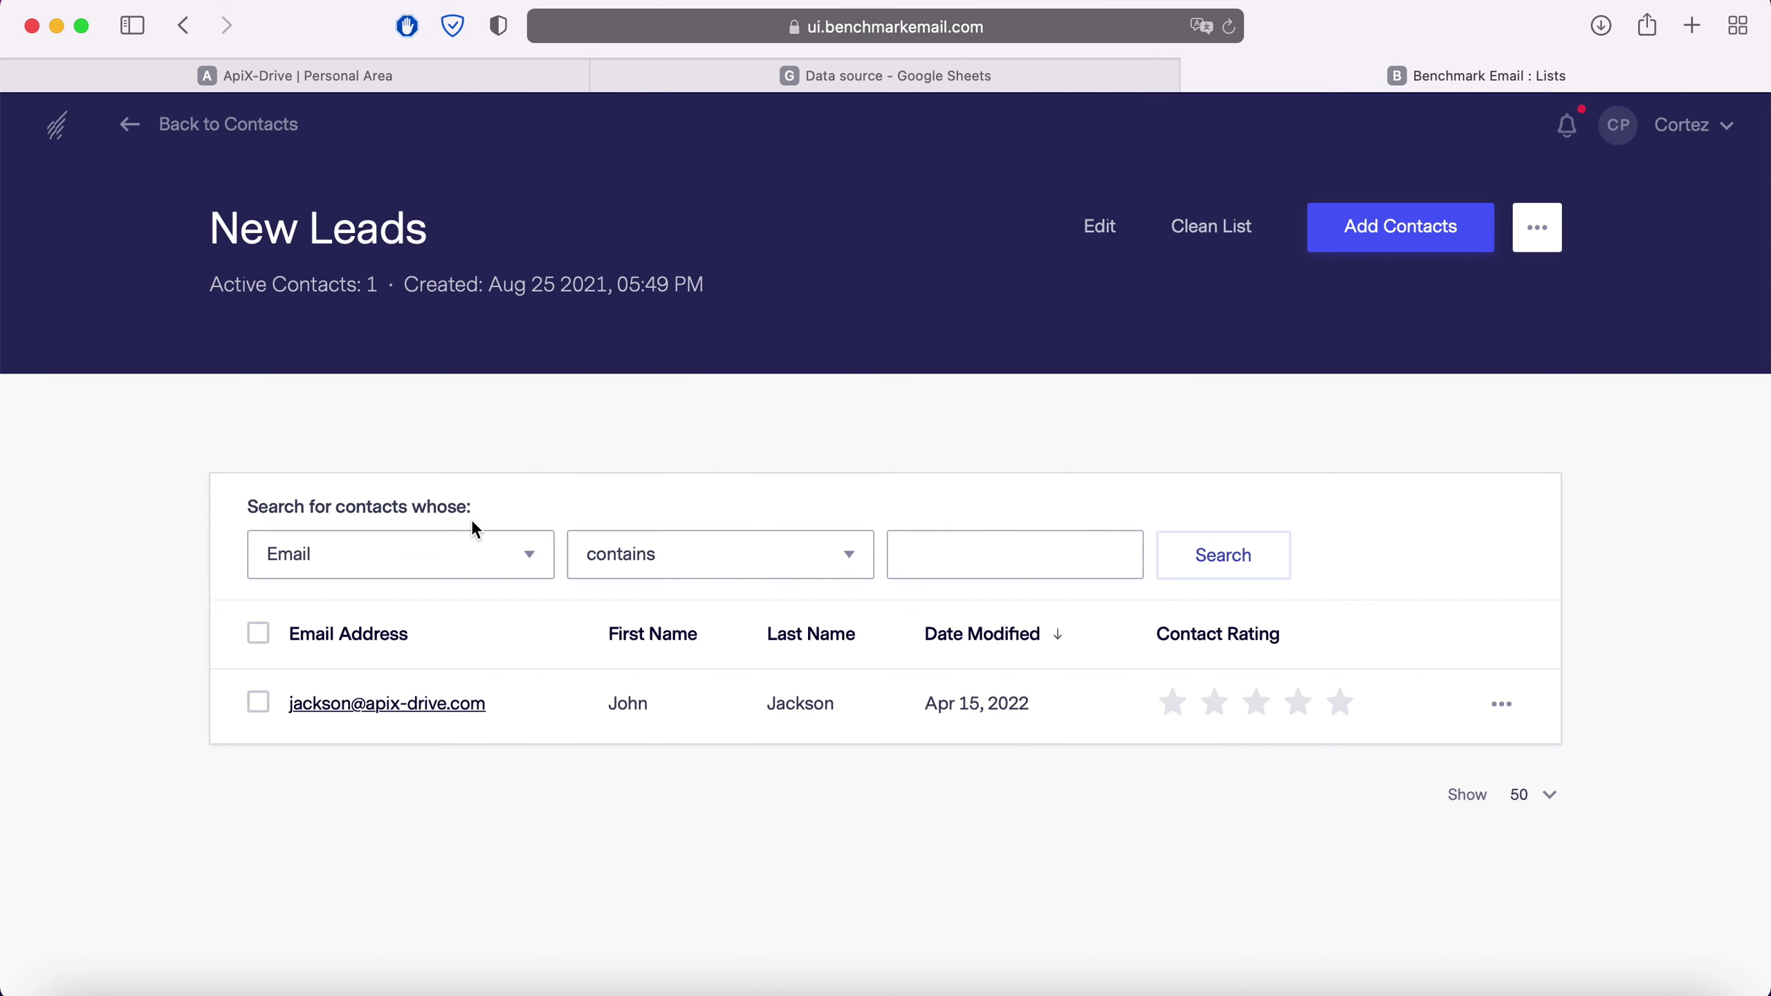
pyautogui.click(437, 704)
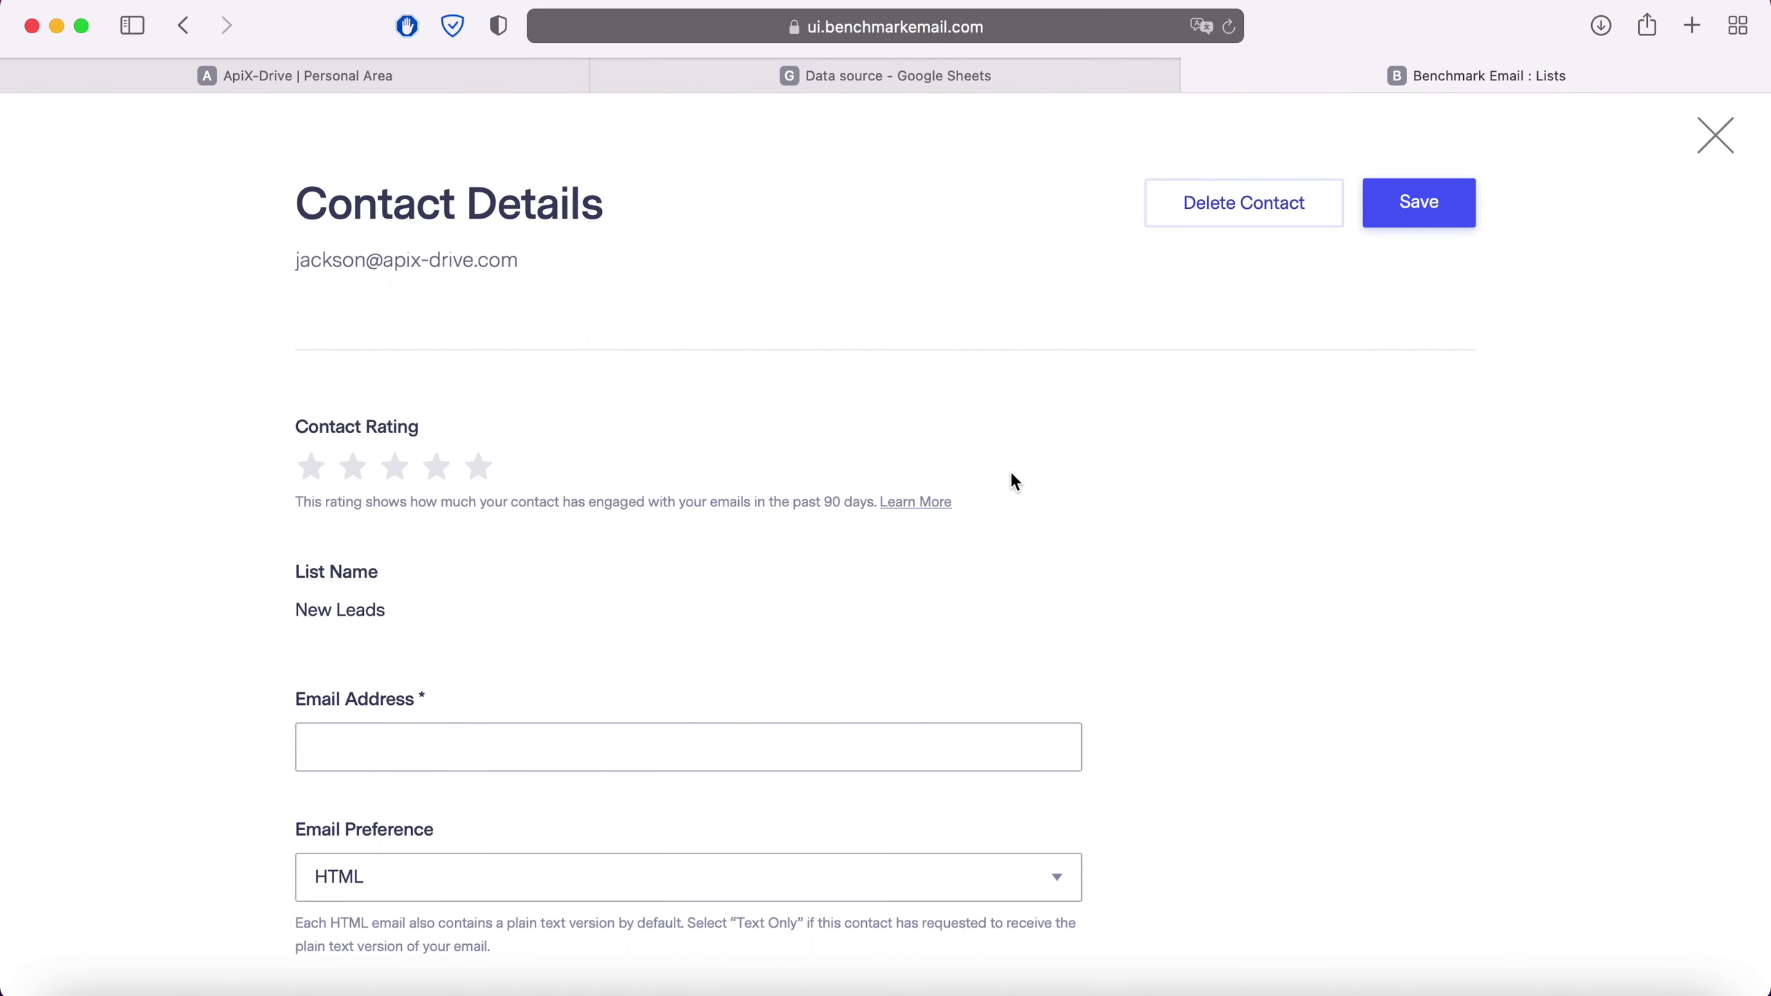
# Step: Review the contact's details to confirm the Notes, phone and name fields were filled
pyautogui.scroll(-3, 1014, 482)
pyautogui.scroll(-10, 1014, 482)
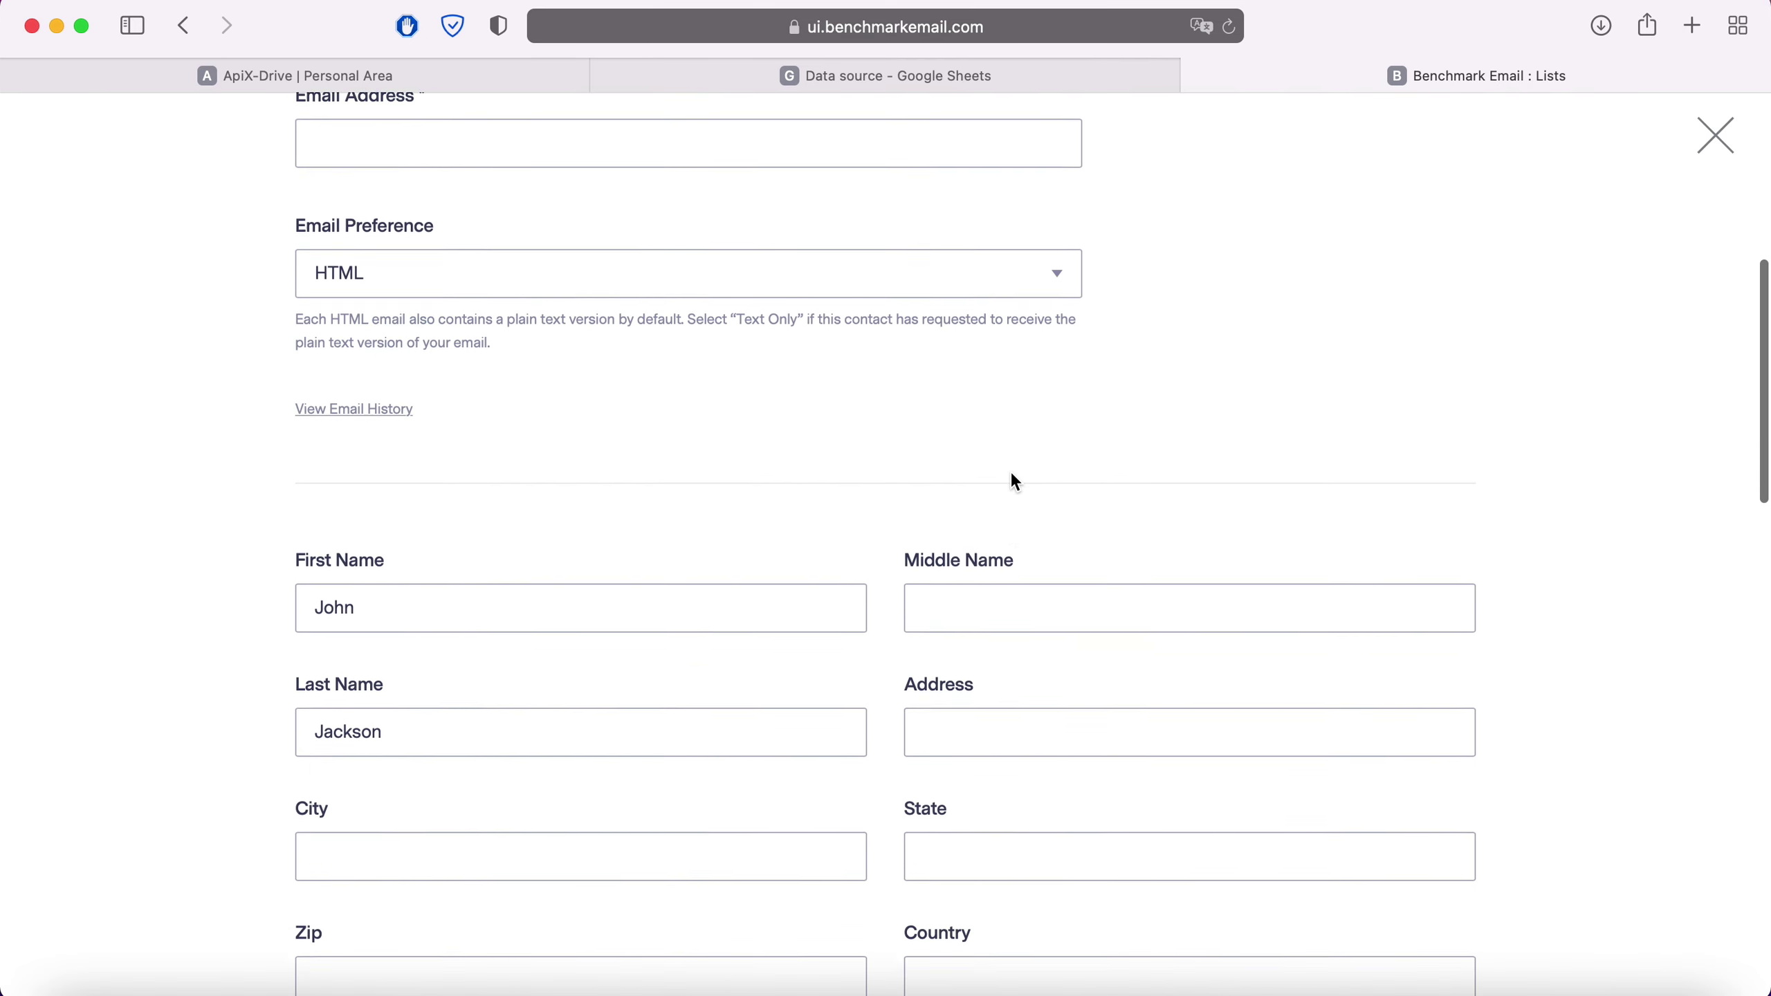
pyautogui.scroll(-8, 1012, 473)
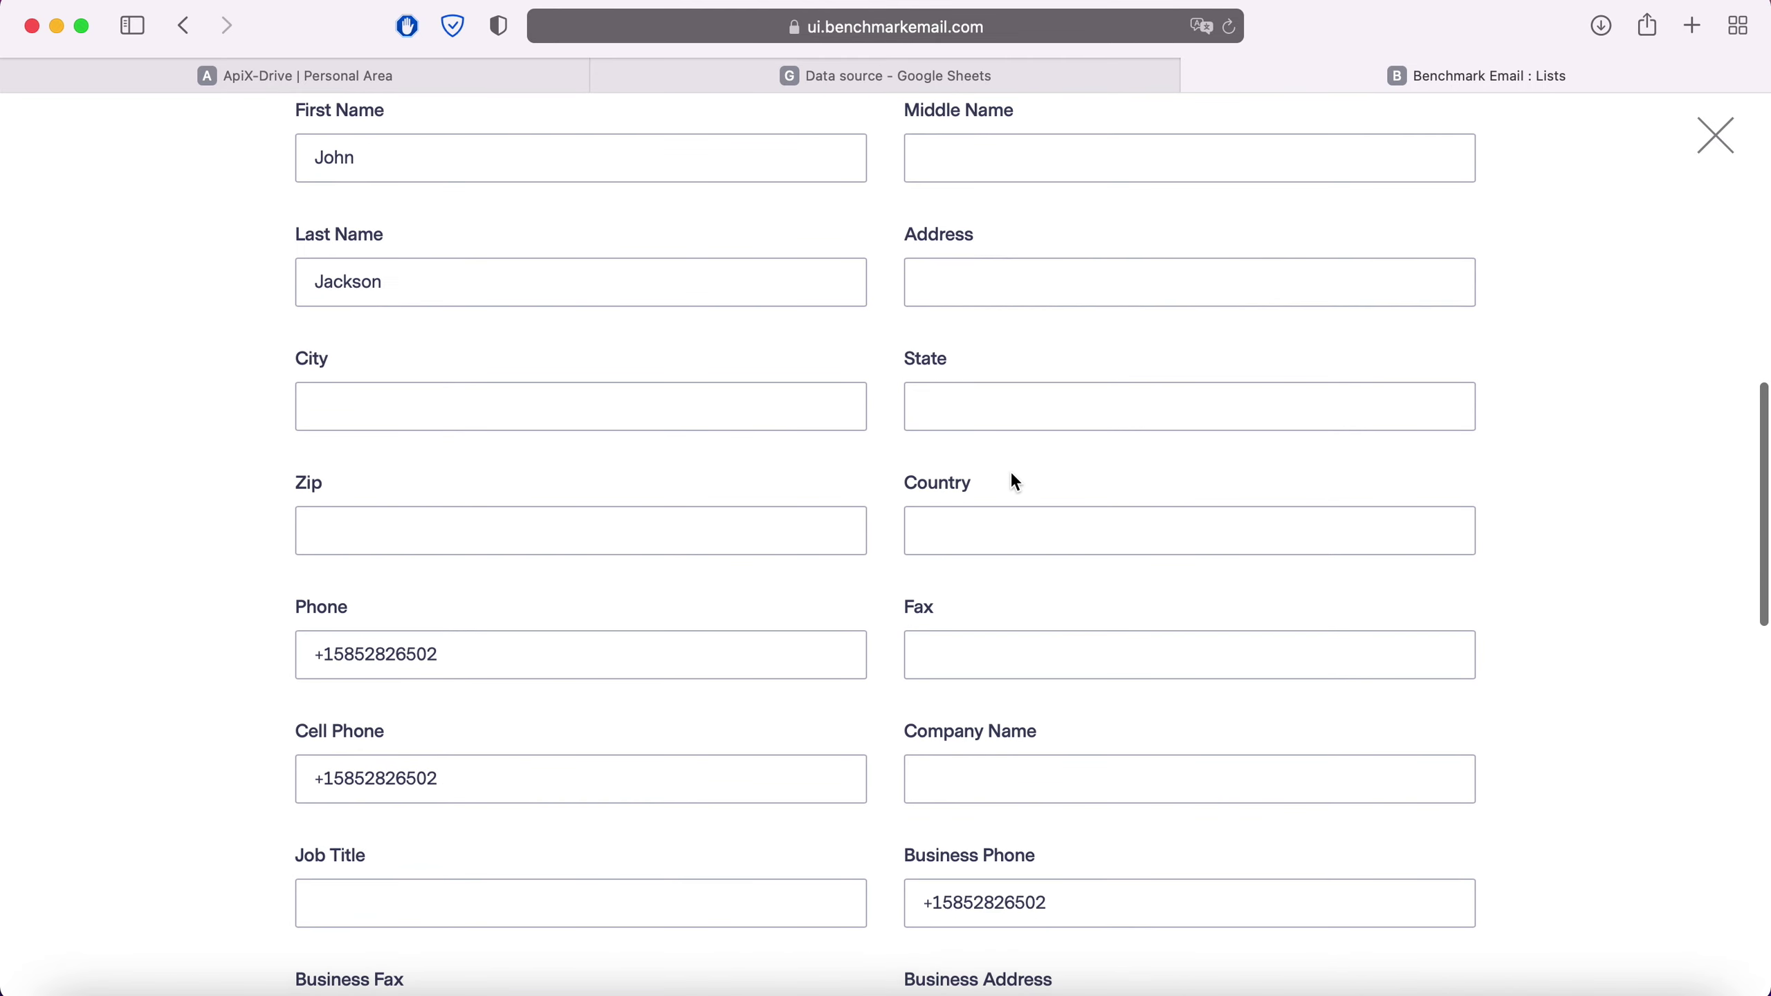
pyautogui.scroll(-8, 1014, 481)
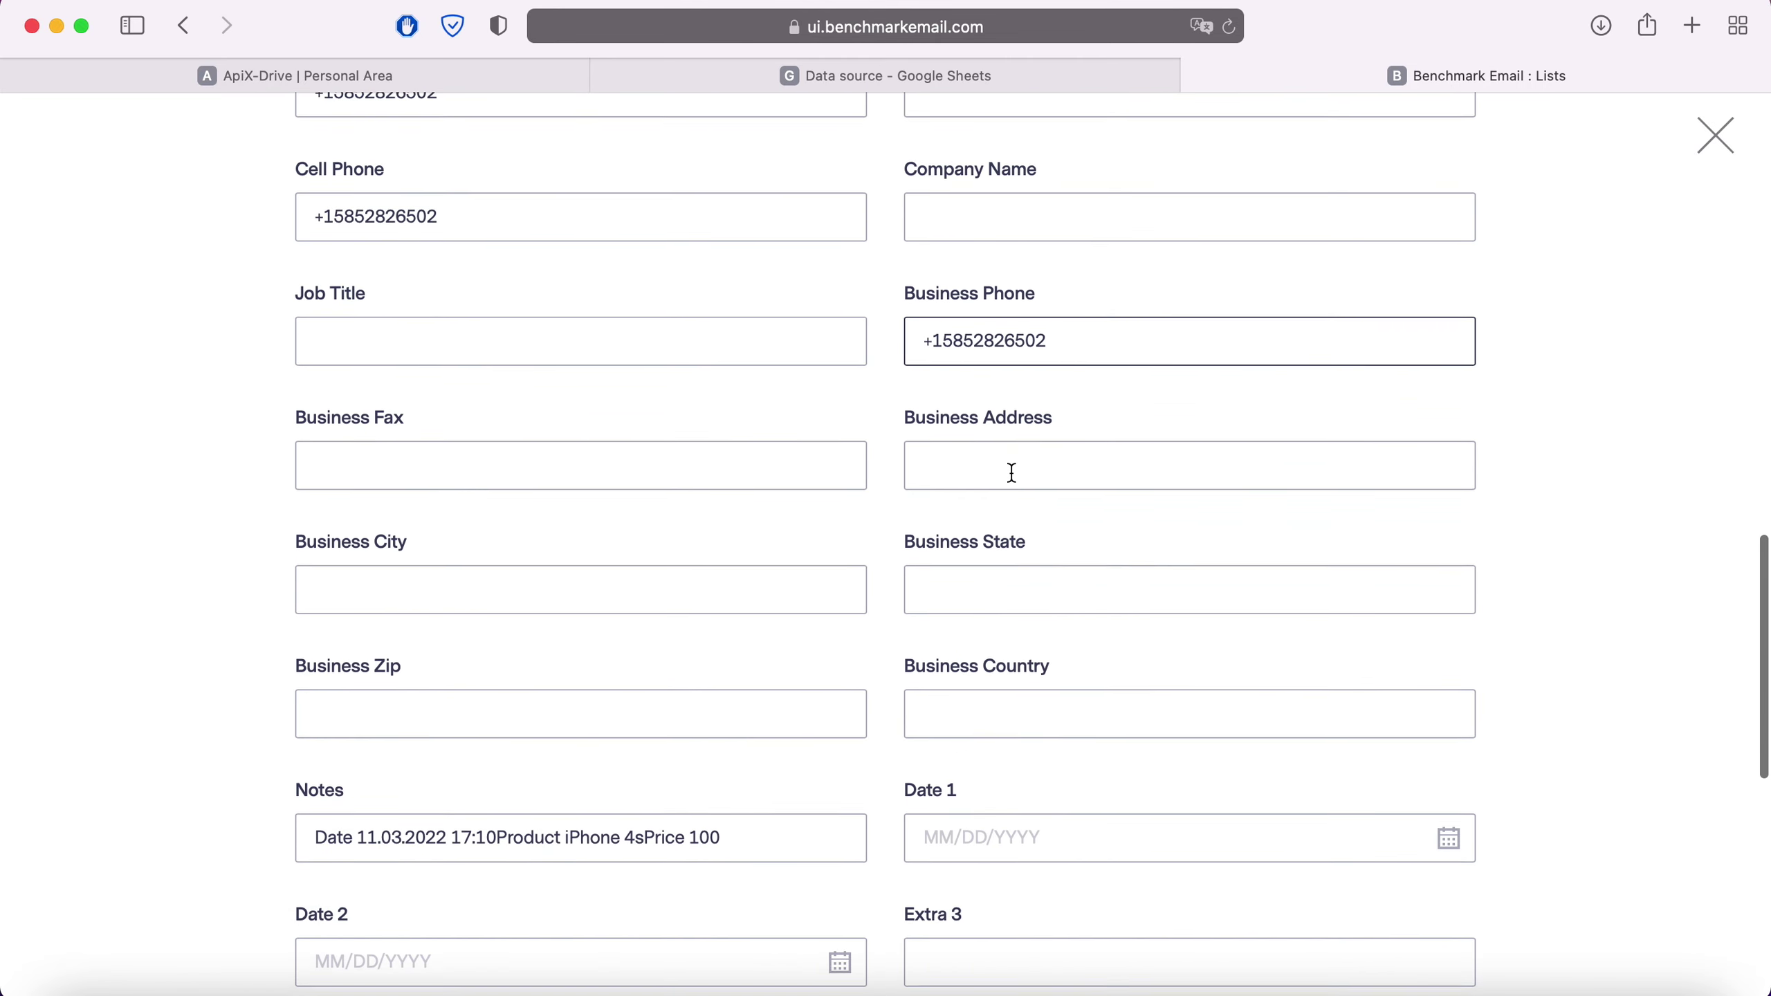
pyautogui.scroll(-8, 1012, 473)
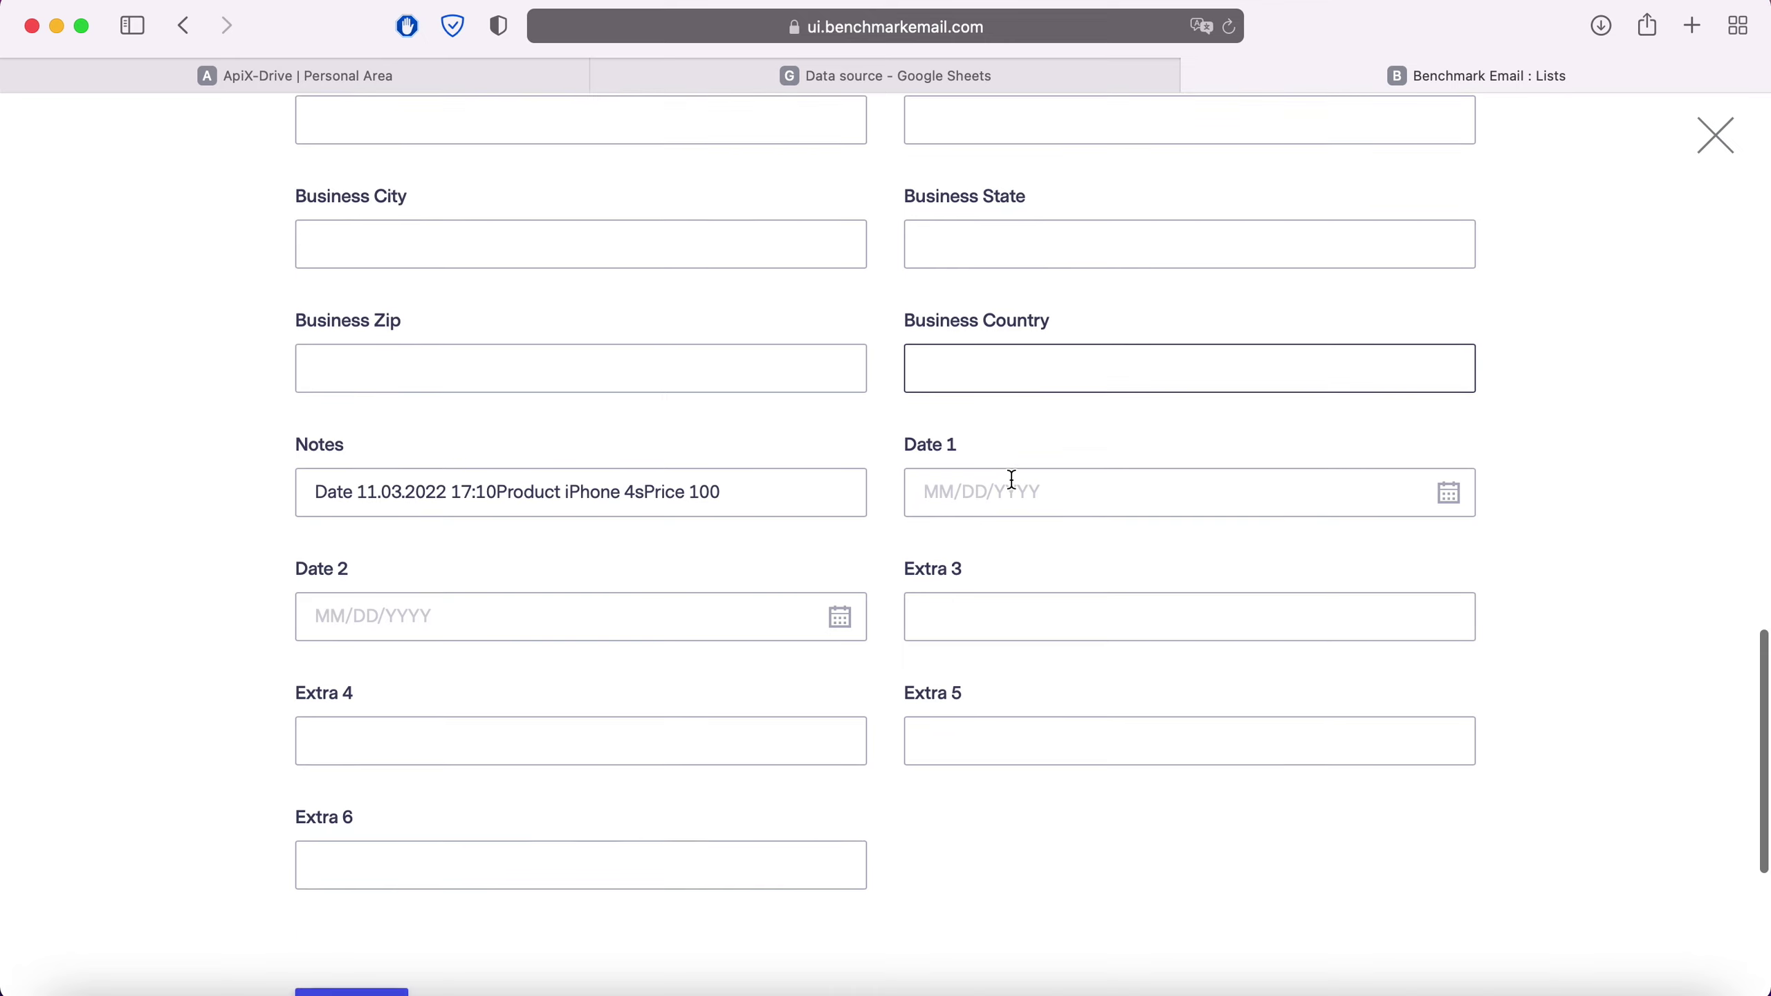
pyautogui.scroll(-1, 1013, 484)
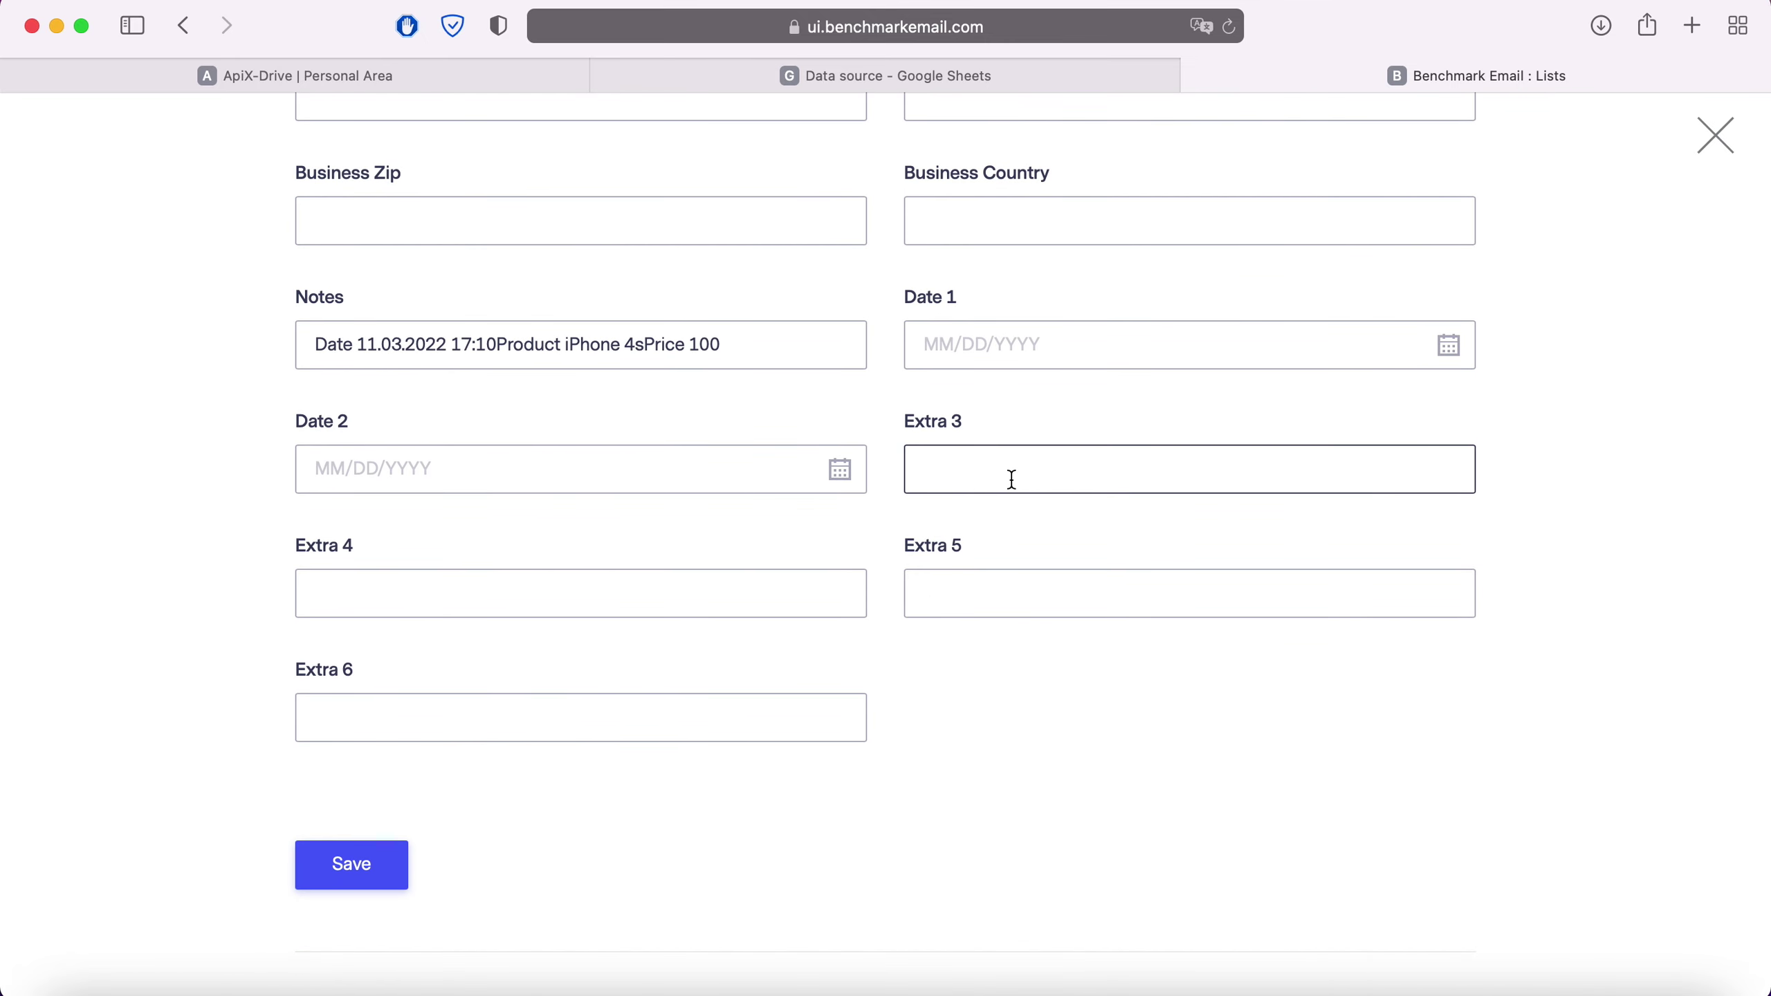
pyautogui.scroll(15, 1012, 480)
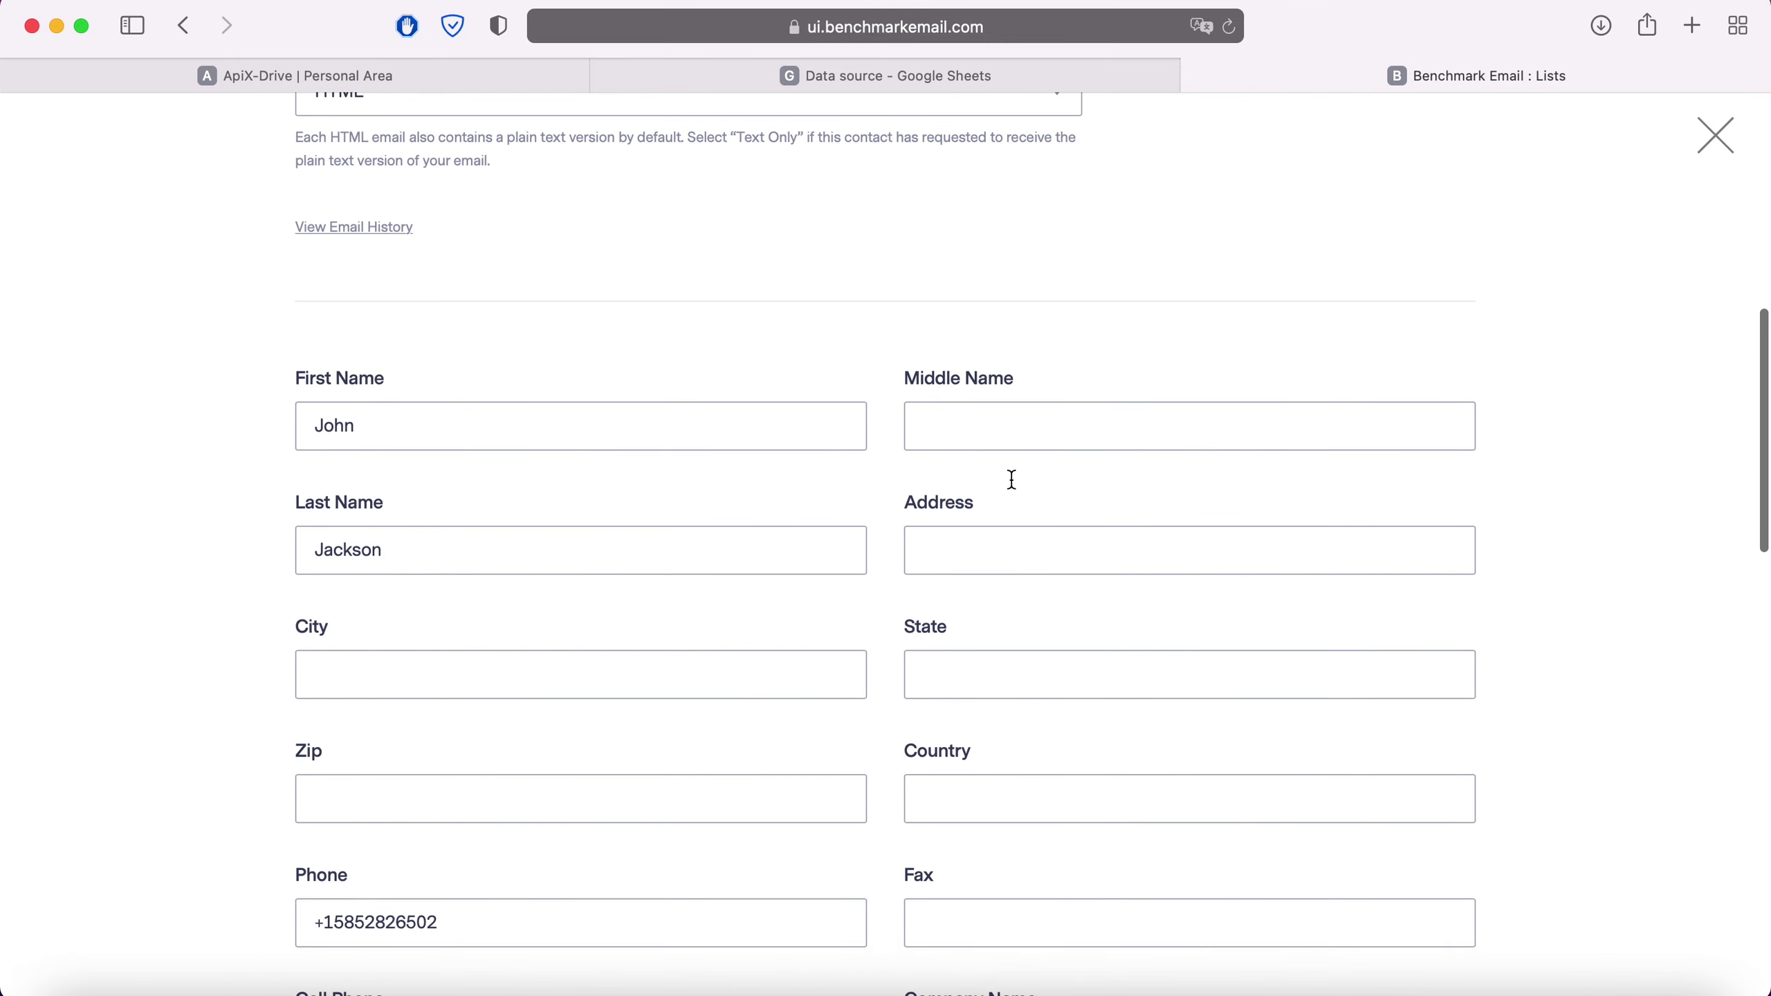
pyautogui.scroll(10, 1011, 480)
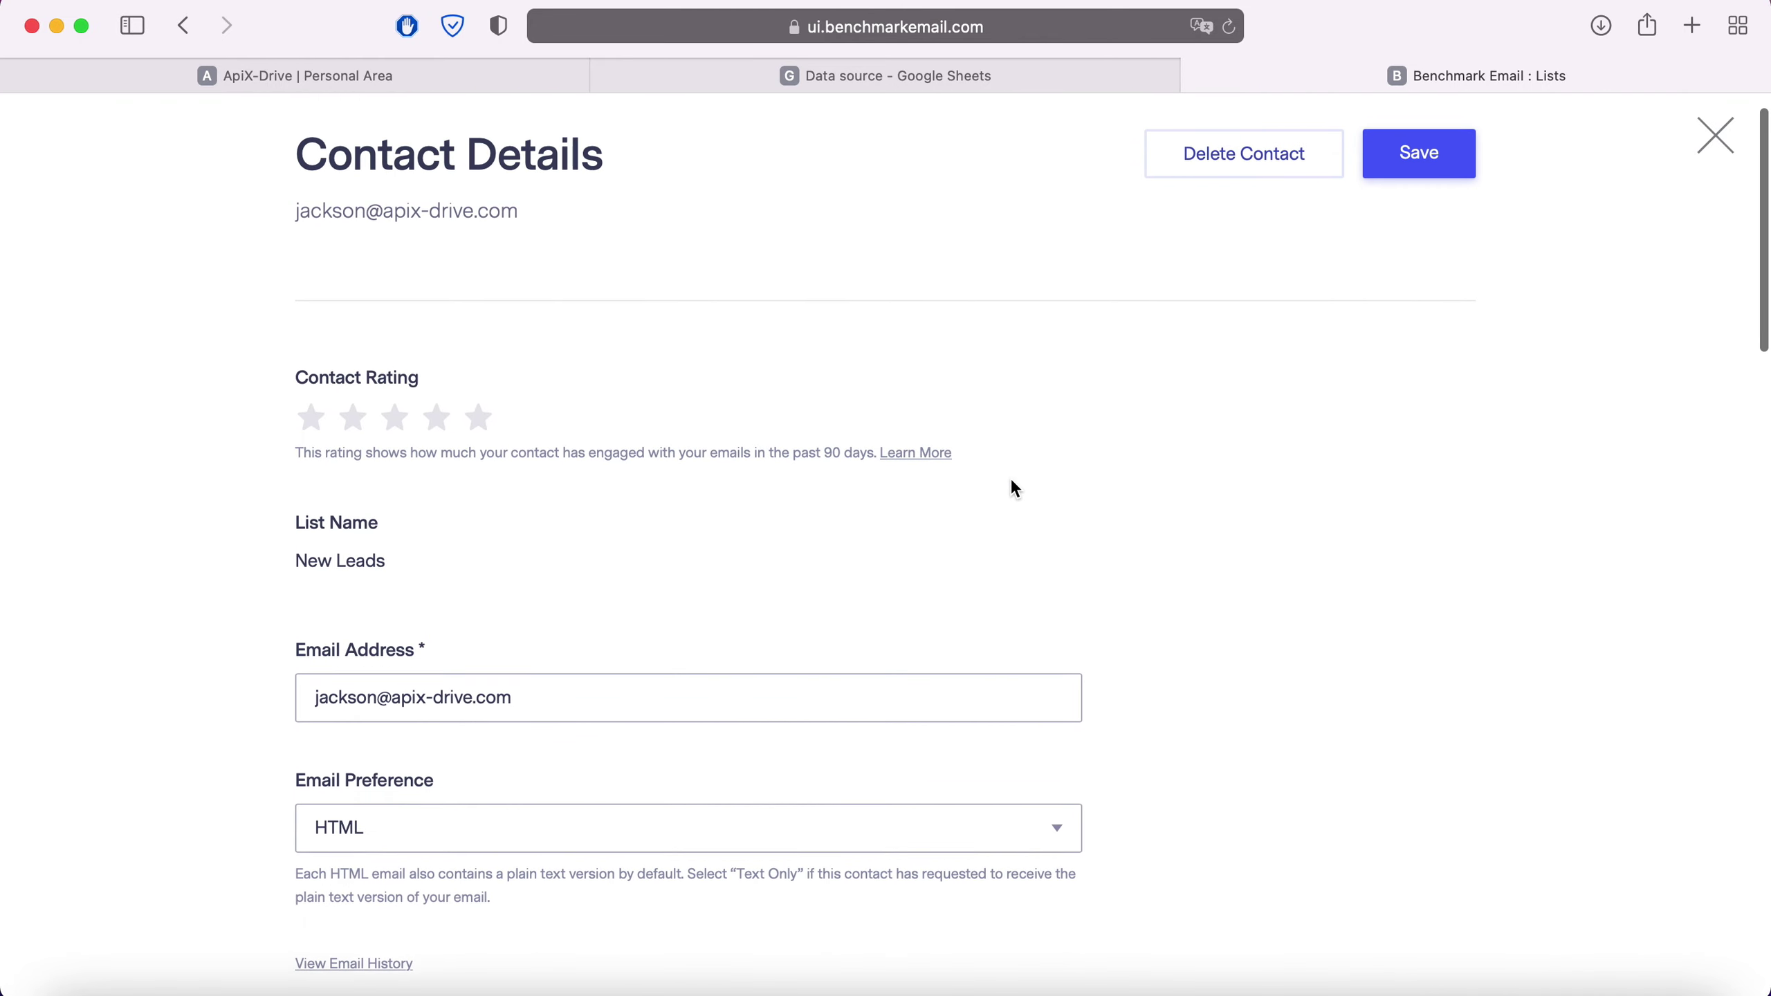
pyautogui.scroll(1, 1012, 488)
# Step: Back in ApiX-Drive, finish the connection setup and enable automatic updating
pyautogui.click(375, 72)
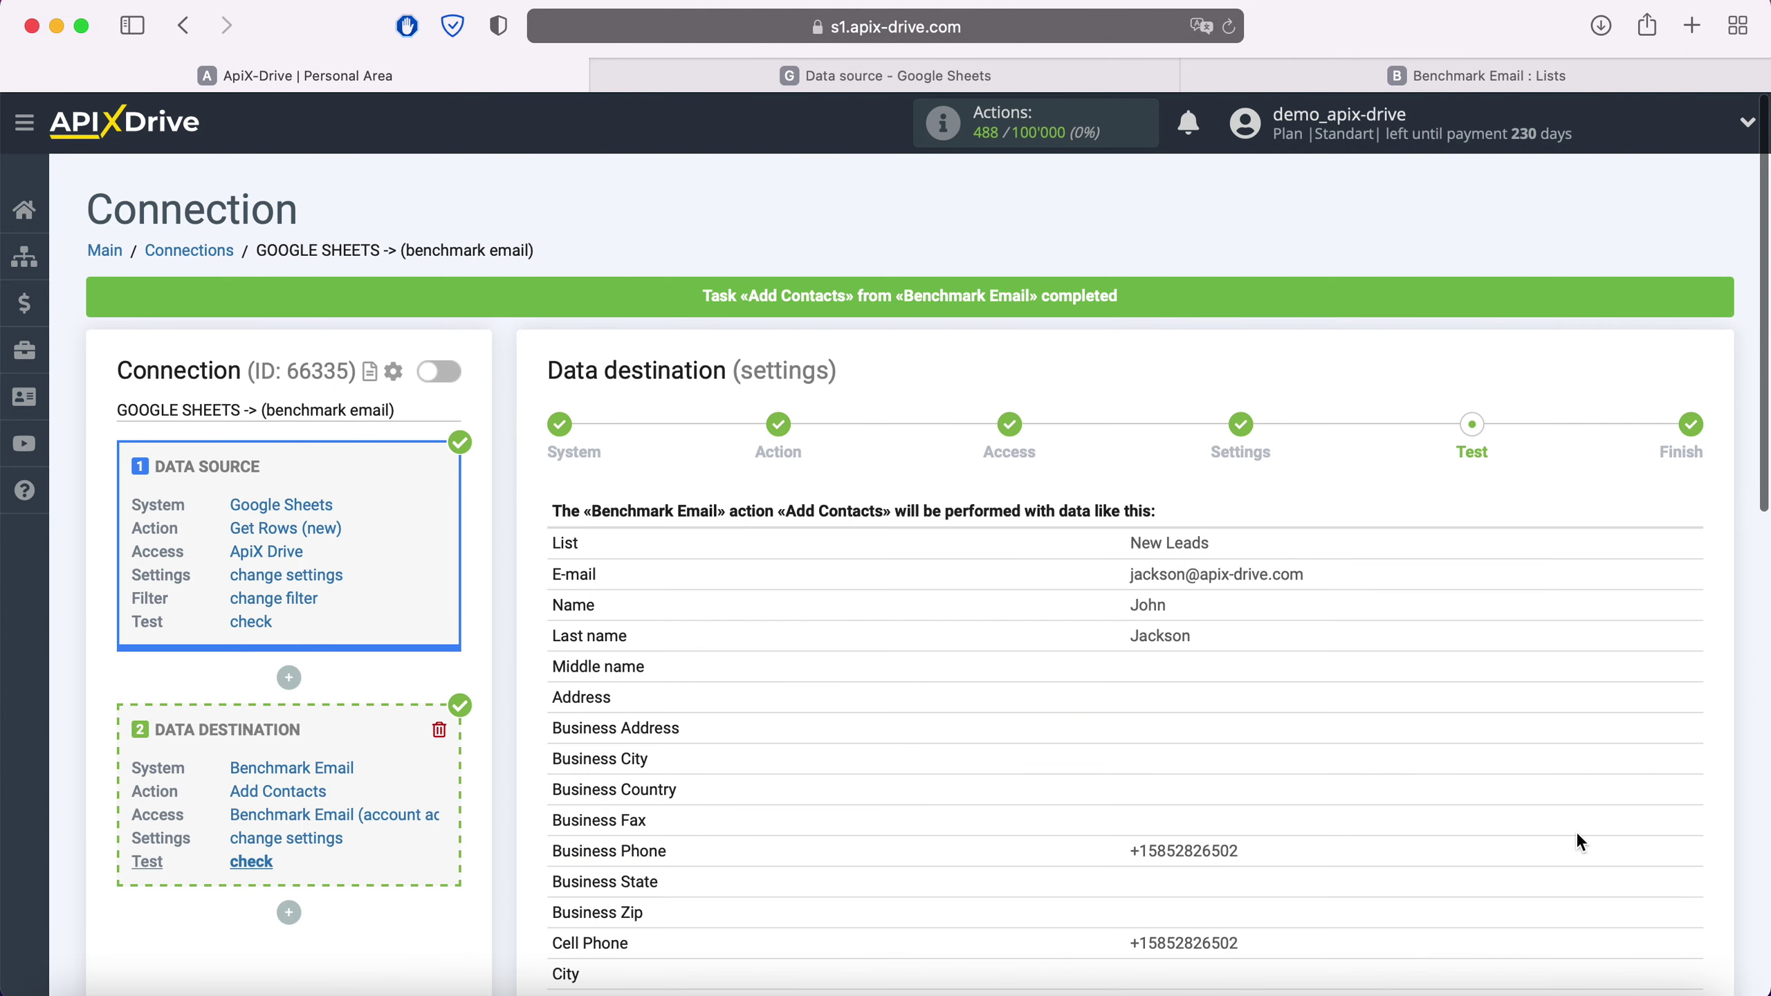
pyautogui.scroll(-10, 1579, 842)
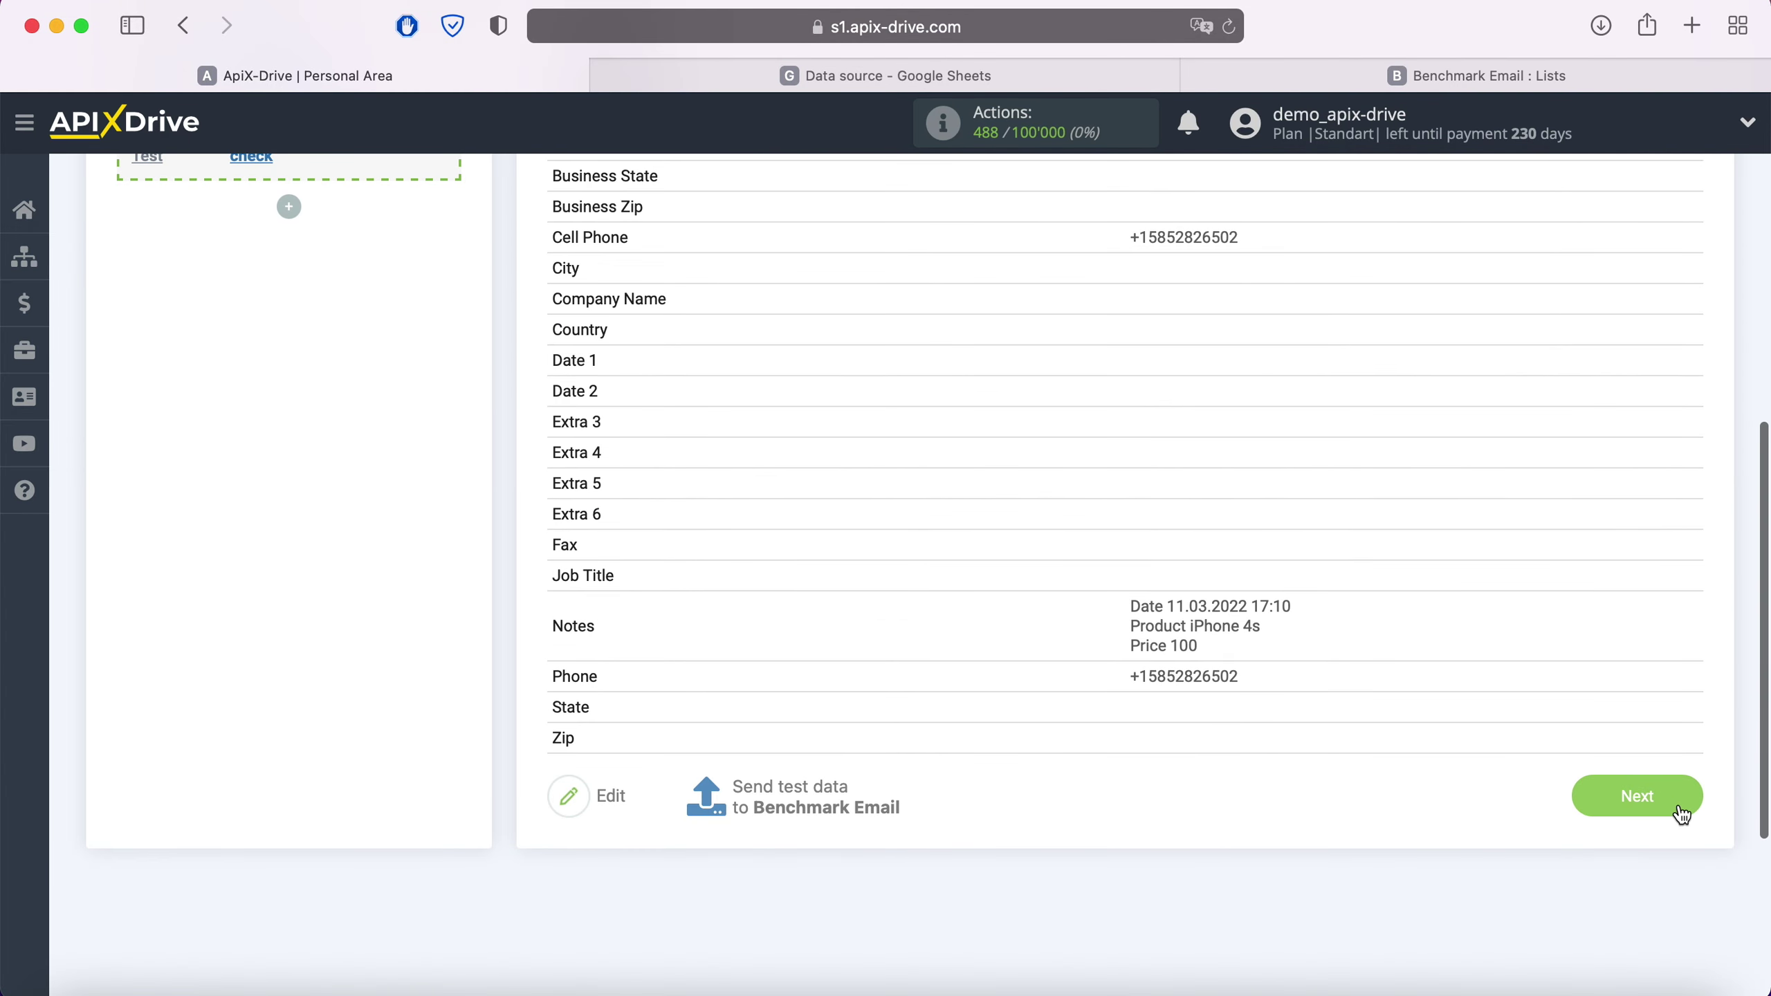
pyautogui.click(1678, 803)
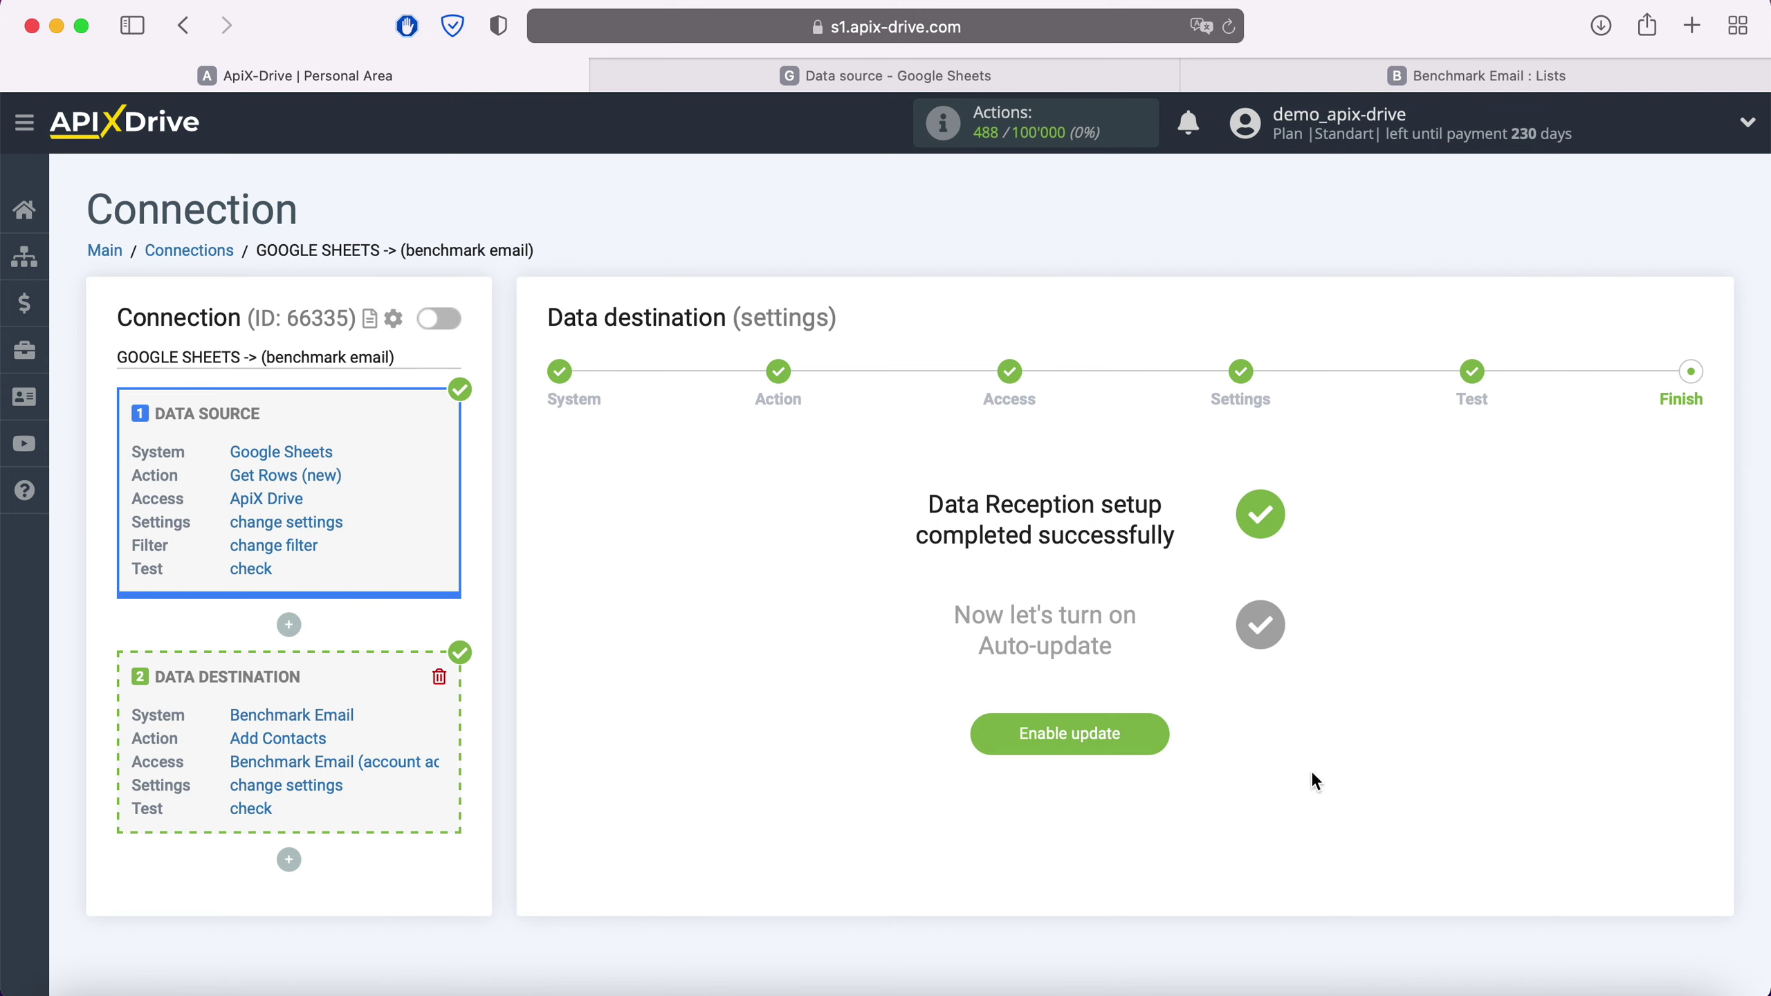
pyautogui.click(1153, 737)
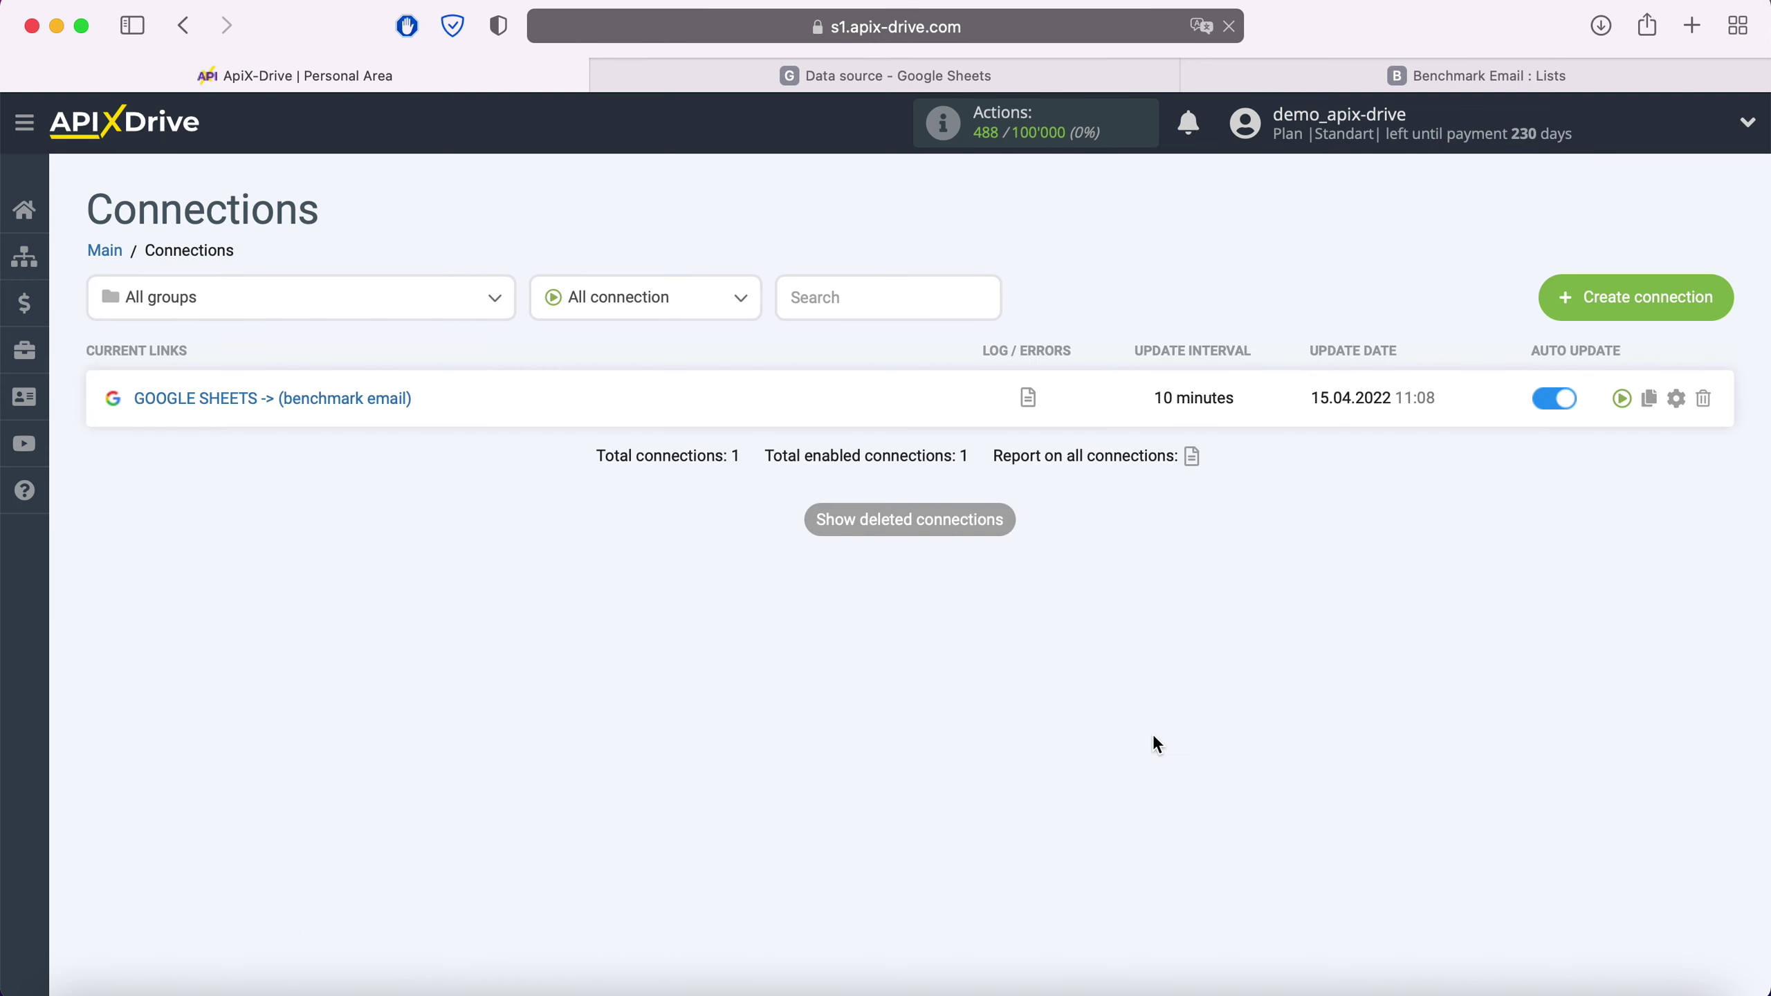
# Step: Set the connection's update interval to 5 minutes and save the settings
pyautogui.click(1673, 400)
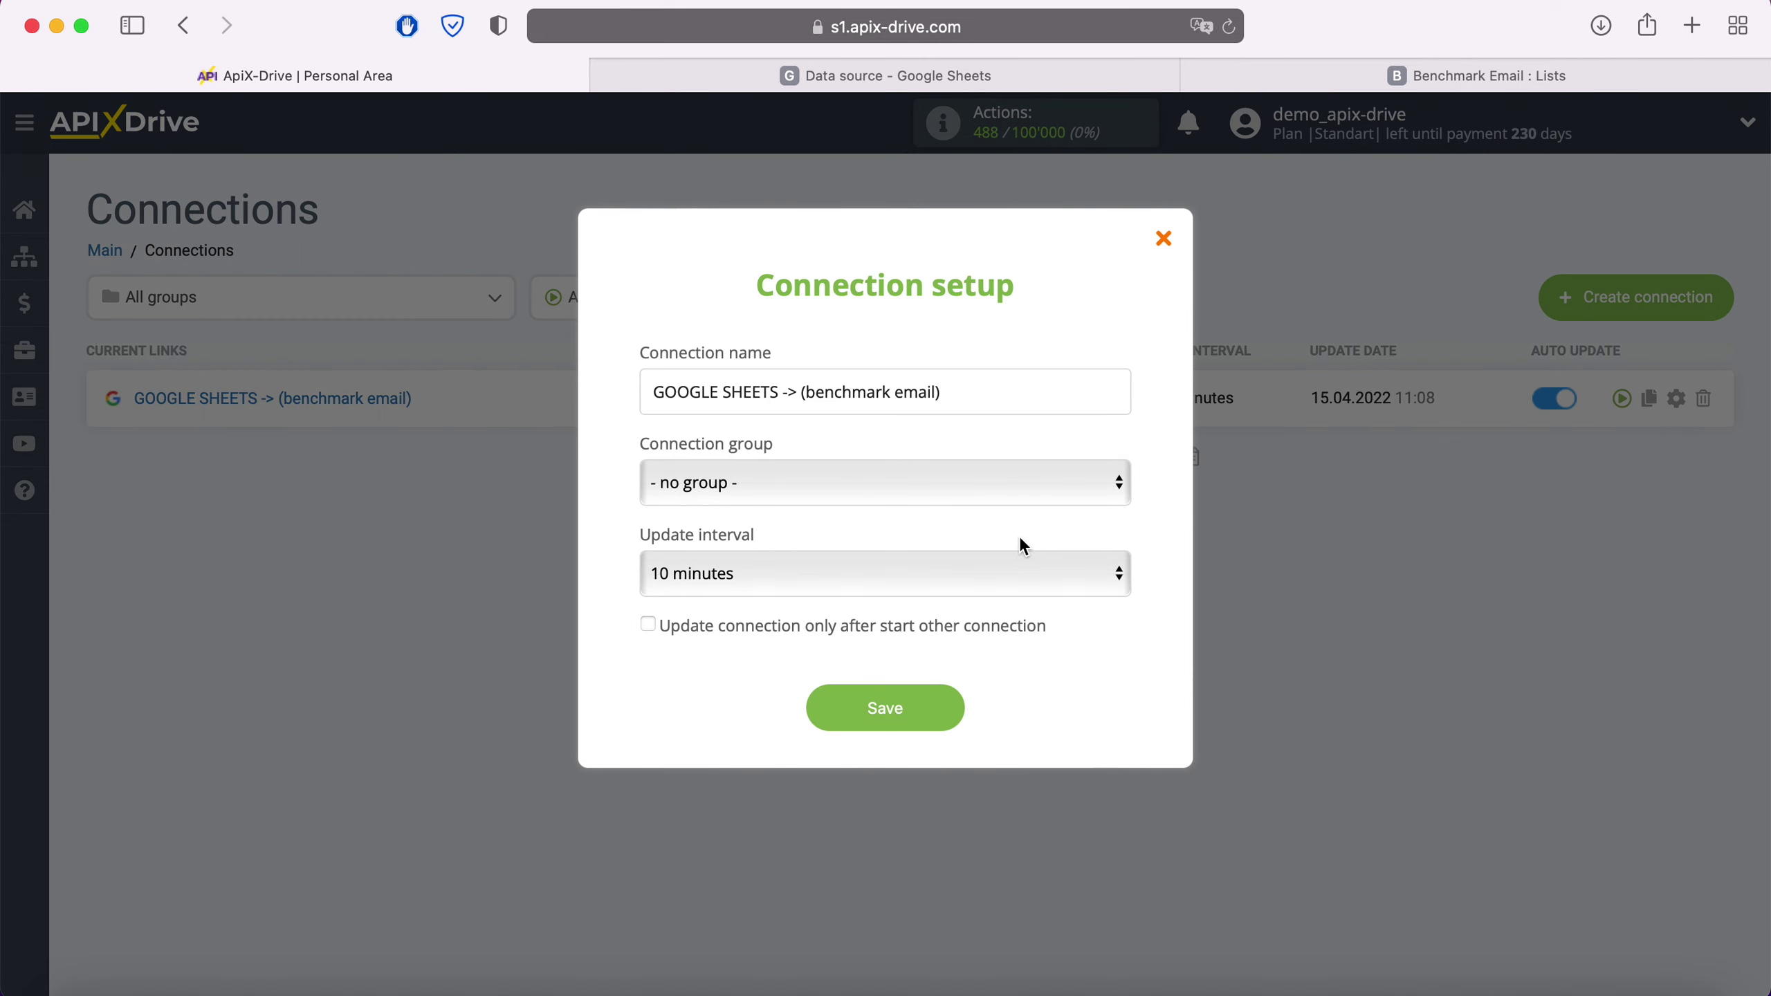
pyautogui.click(1002, 562)
pyautogui.click(936, 535)
pyautogui.click(940, 711)
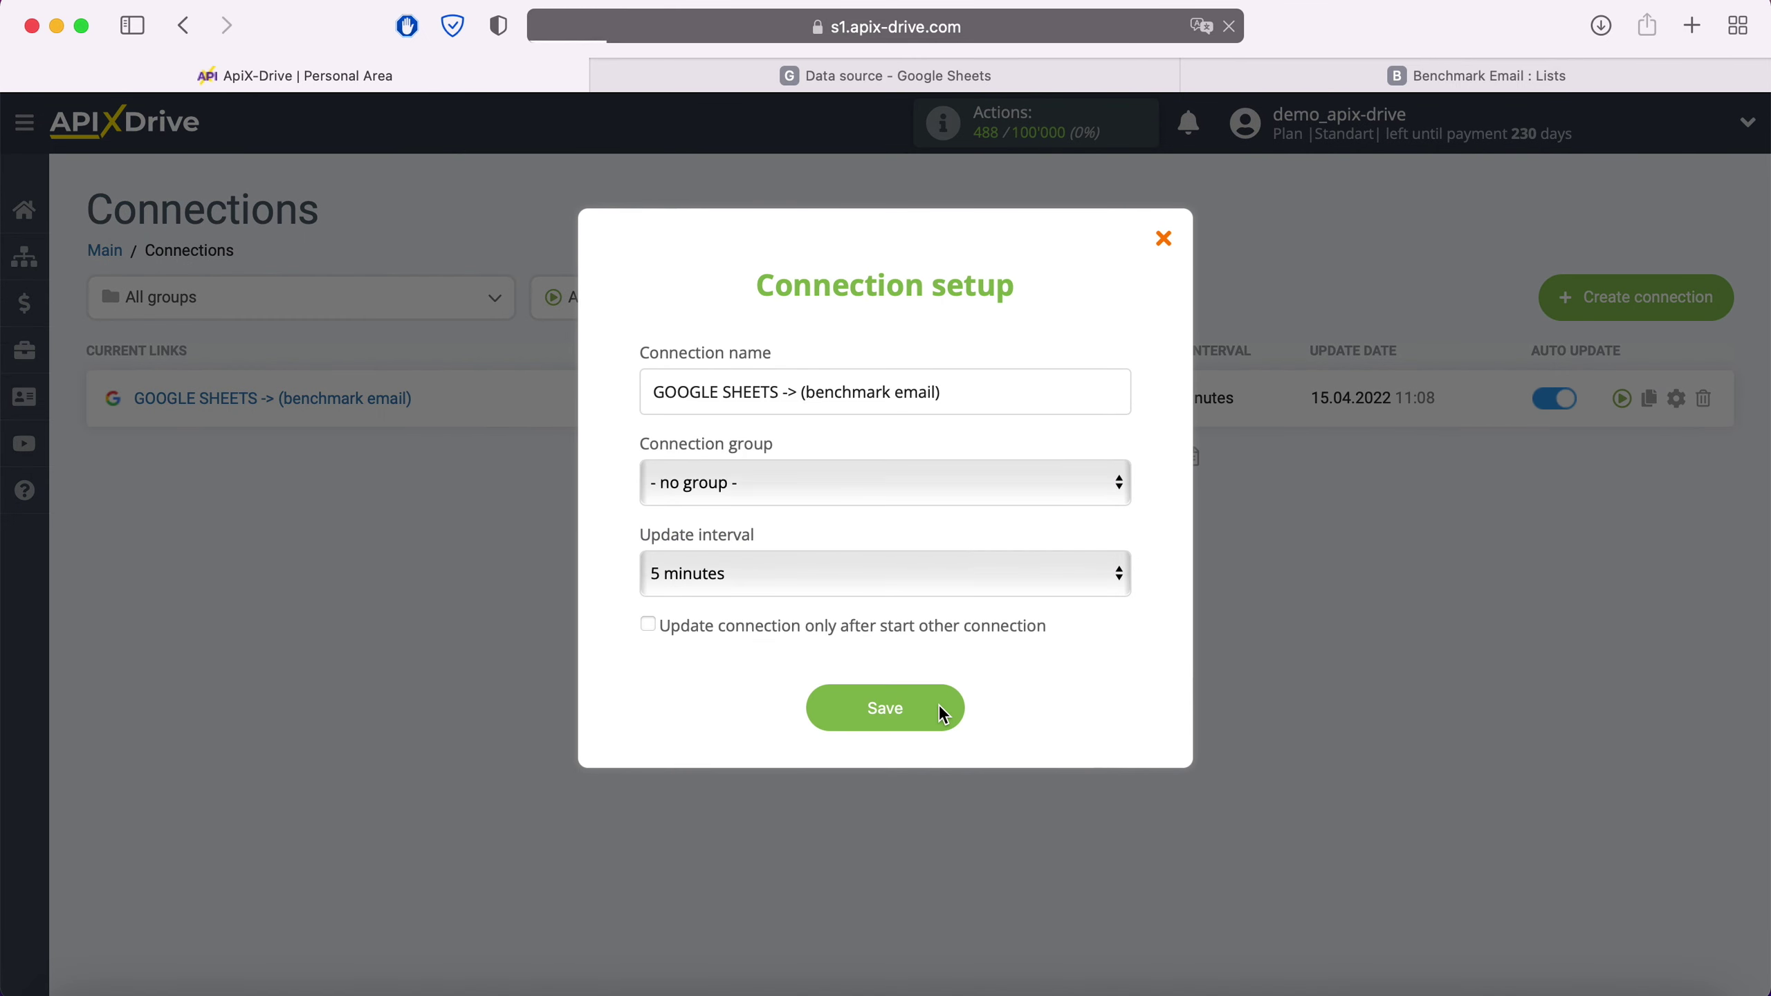